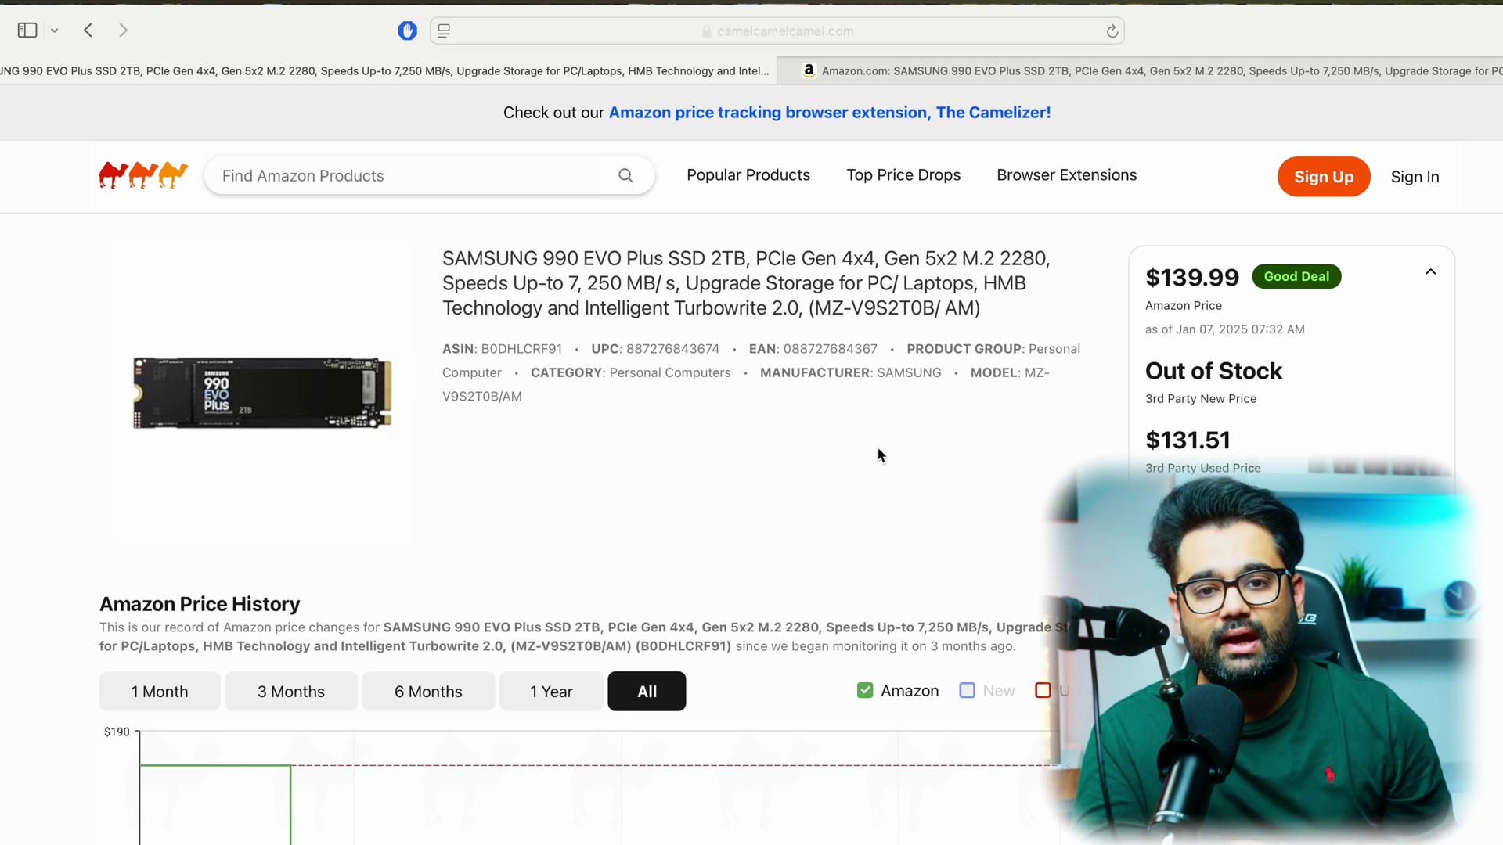
- Scroll down to the Samsung 990 EVO Plus SSD's Amazon Price History chart
scroll(836, 468, "down", 3)
scroll(835, 470, "down", 5)
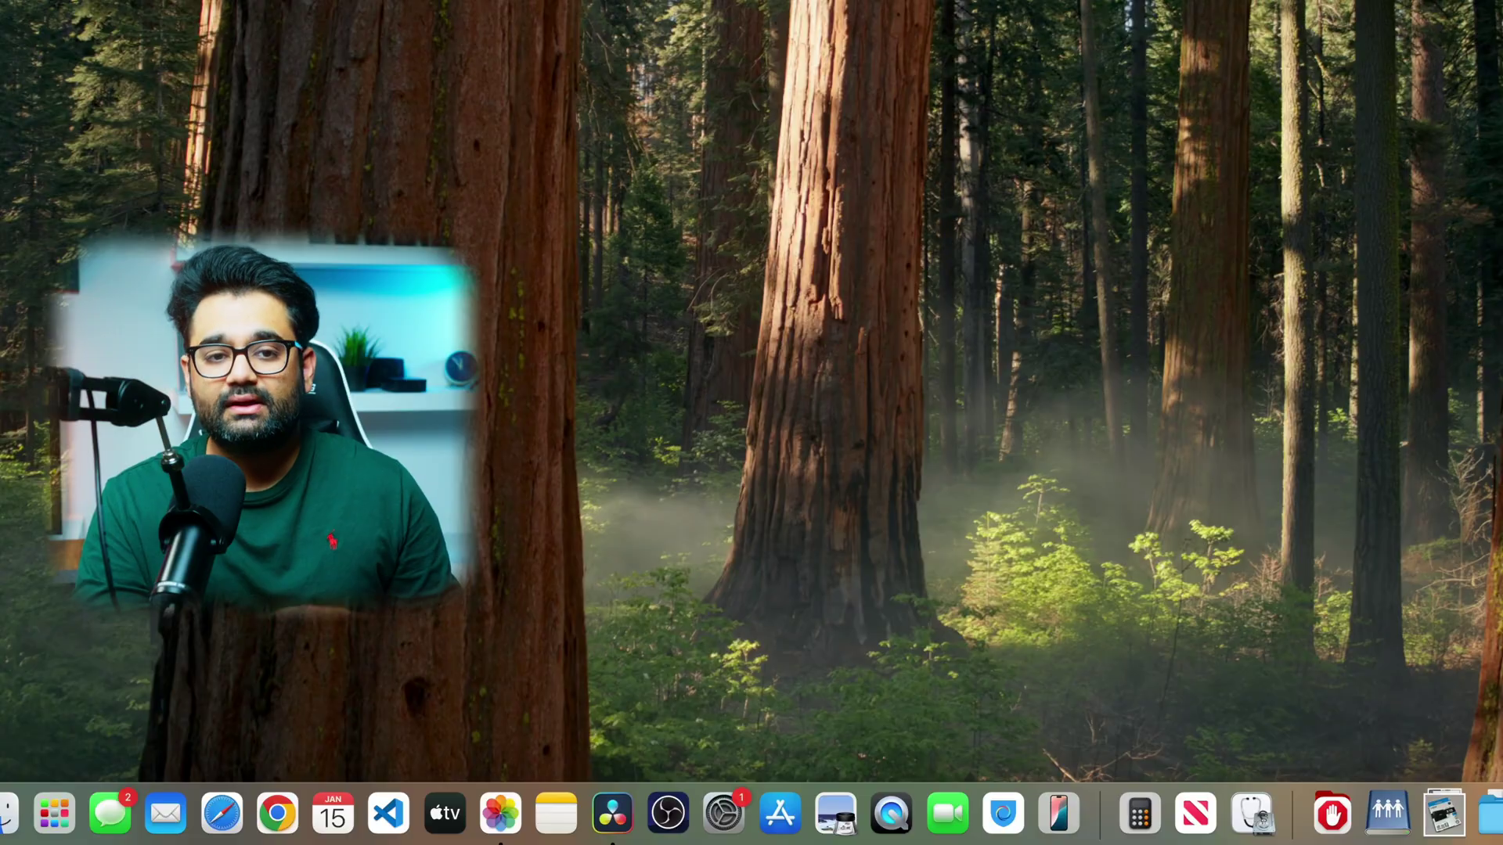
key("super+space")
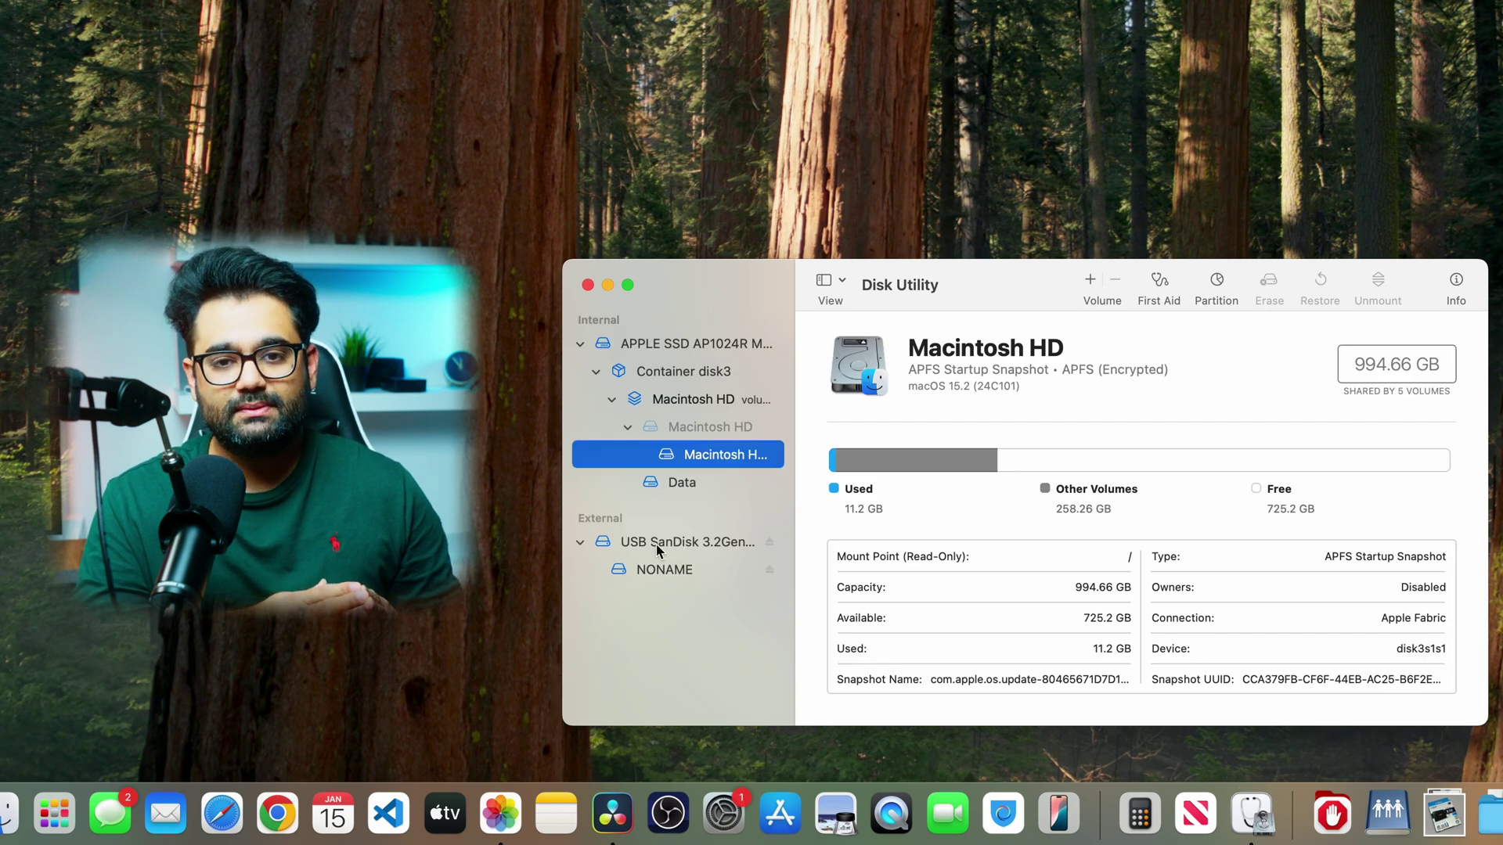
- Erase the USB SanDisk drive as APFS named SanDisk with a GUID Partition Map
left_click(689, 544)
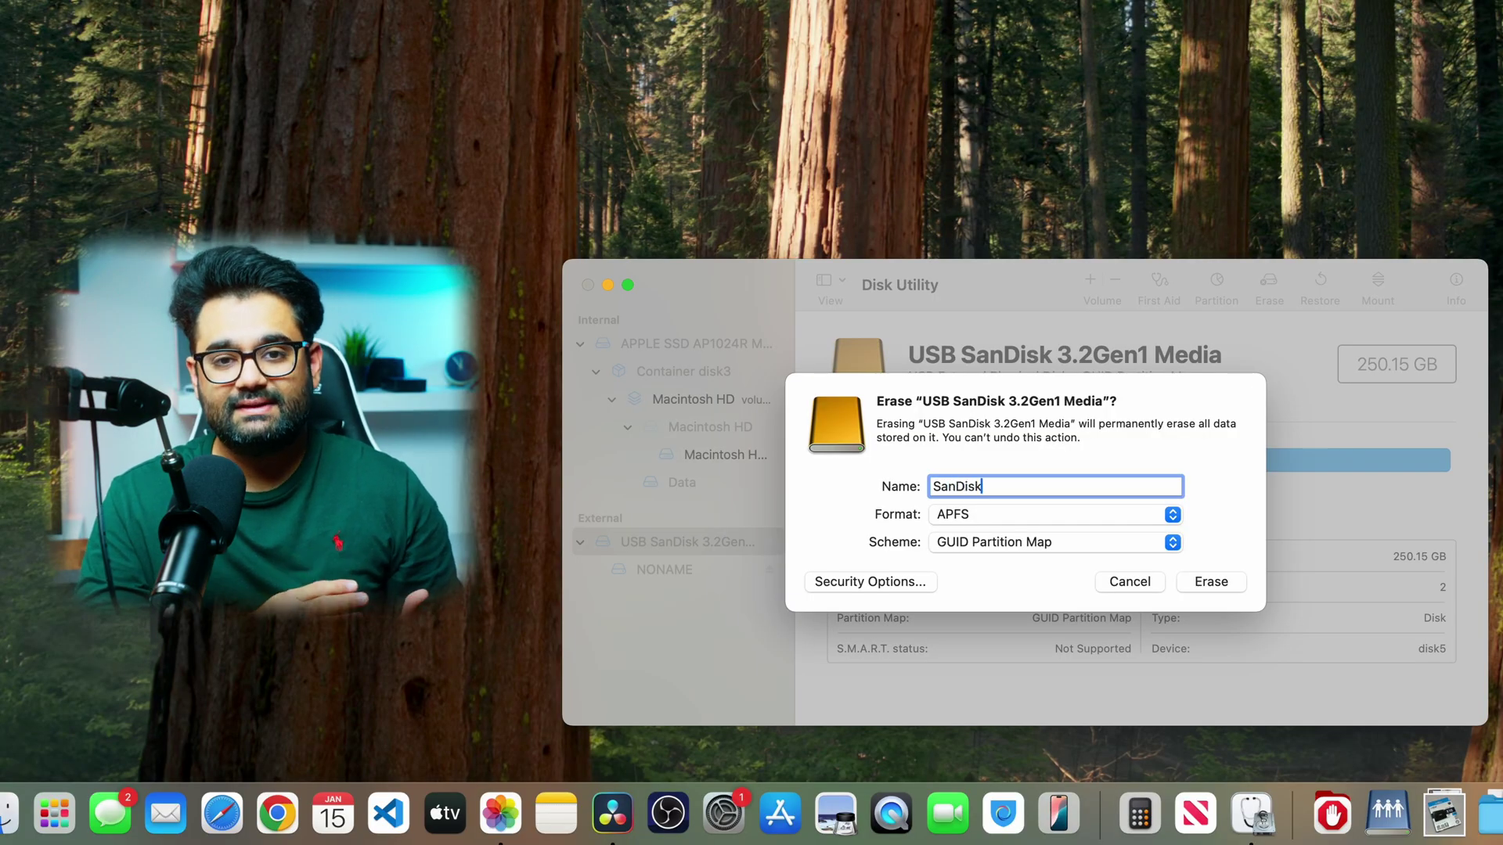
left_click(1002, 522)
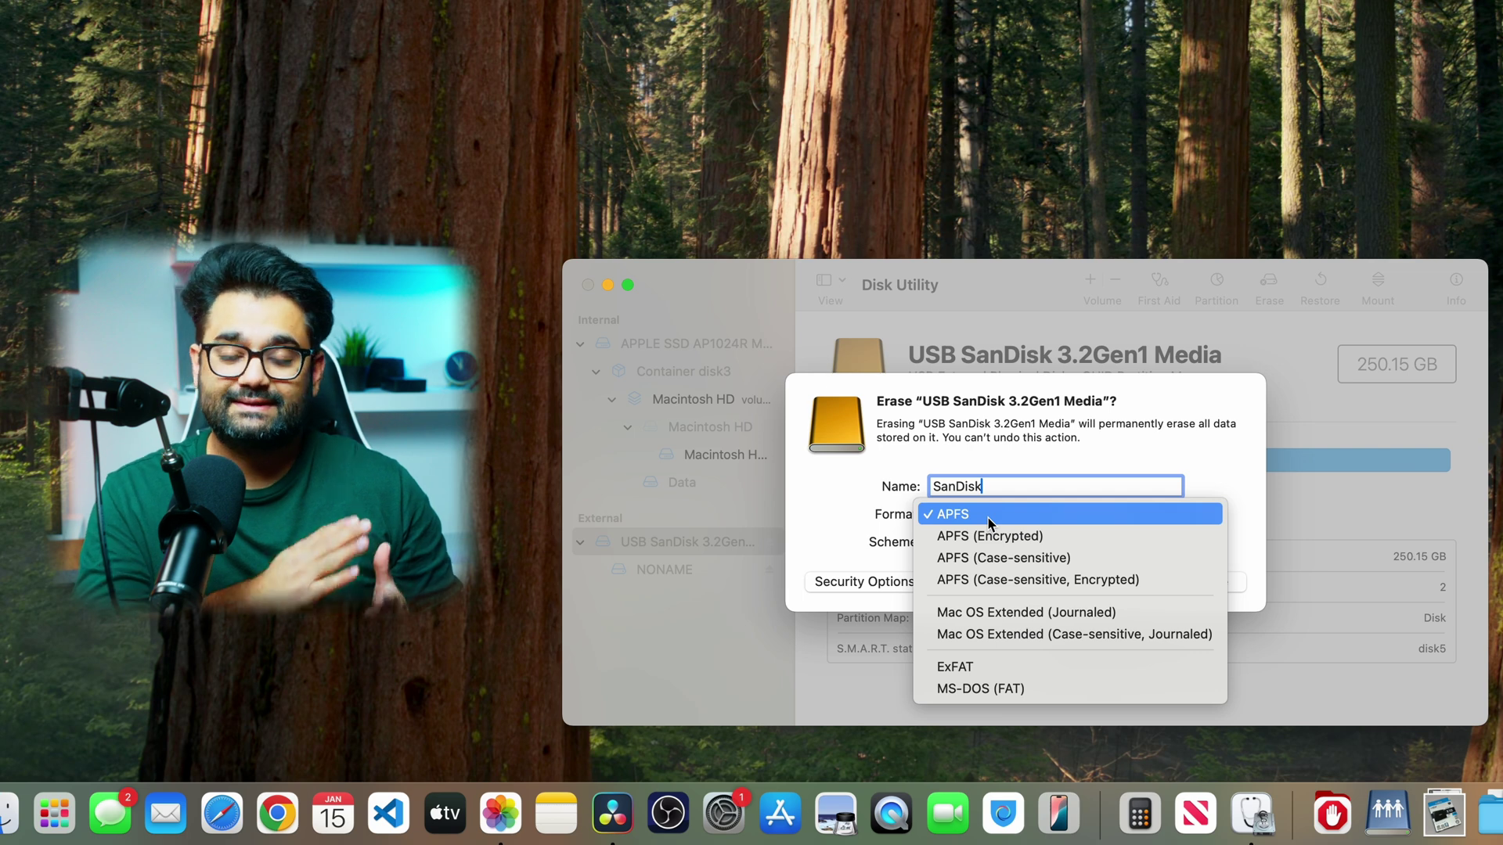
left_click(989, 519)
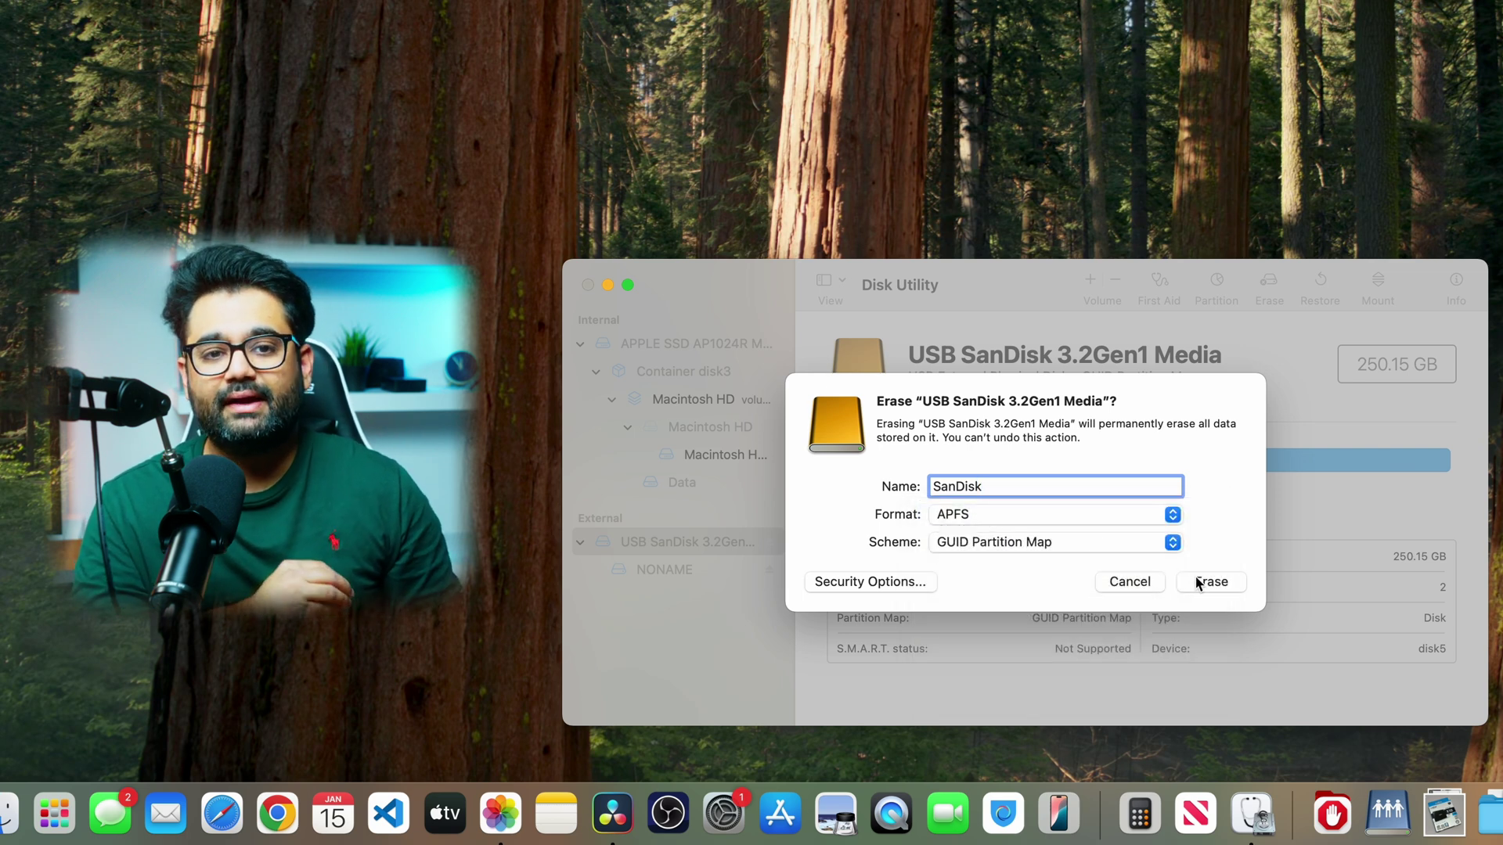
left_click(1196, 583)
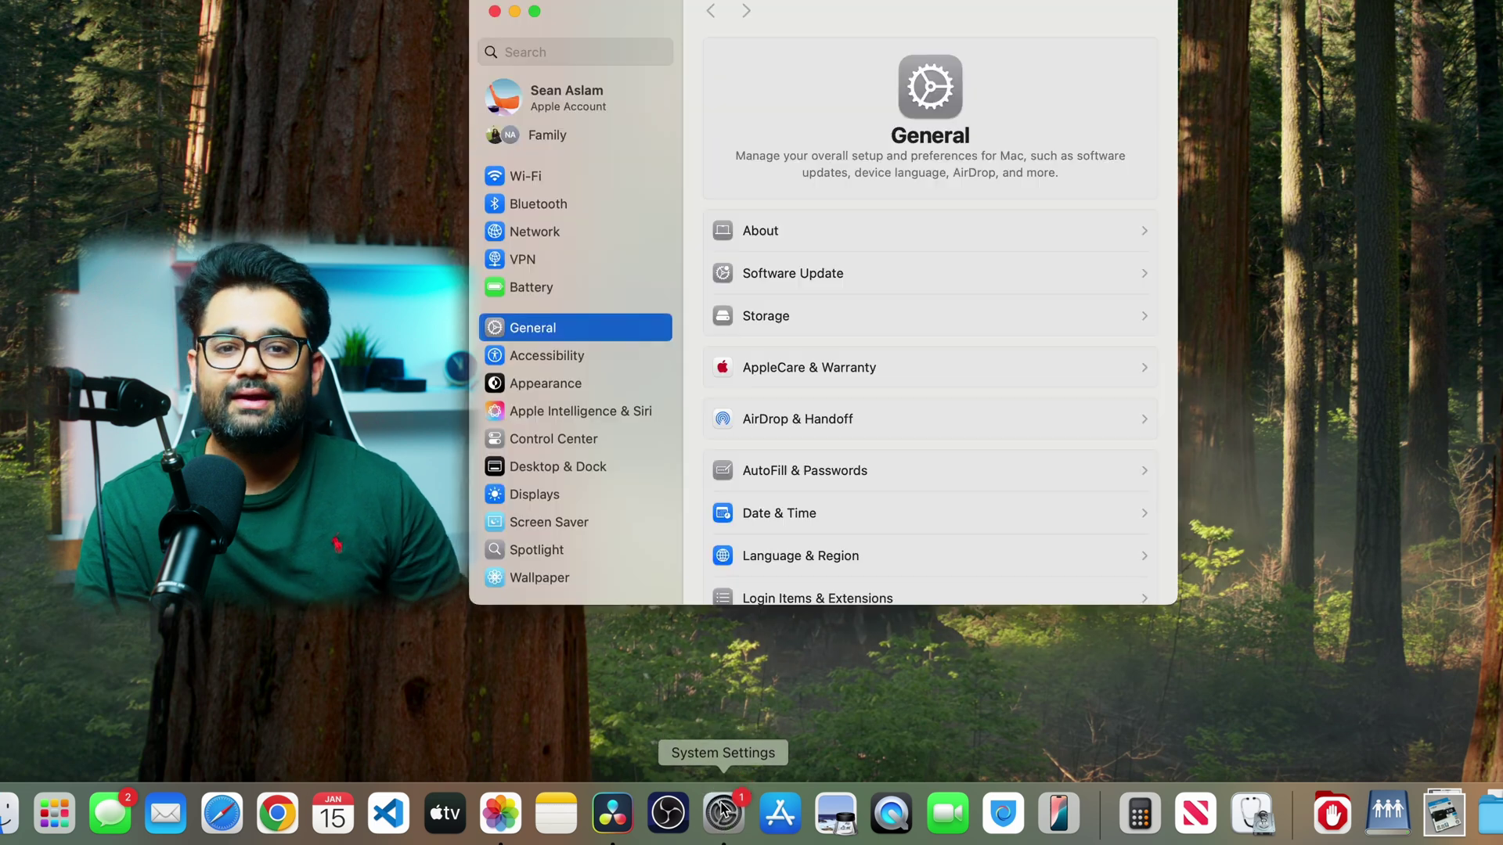
- In Time Machine settings, add SanDisk as the backup disk
scroll(575, 391, "down", 5)
left_click(533, 49)
type("time")
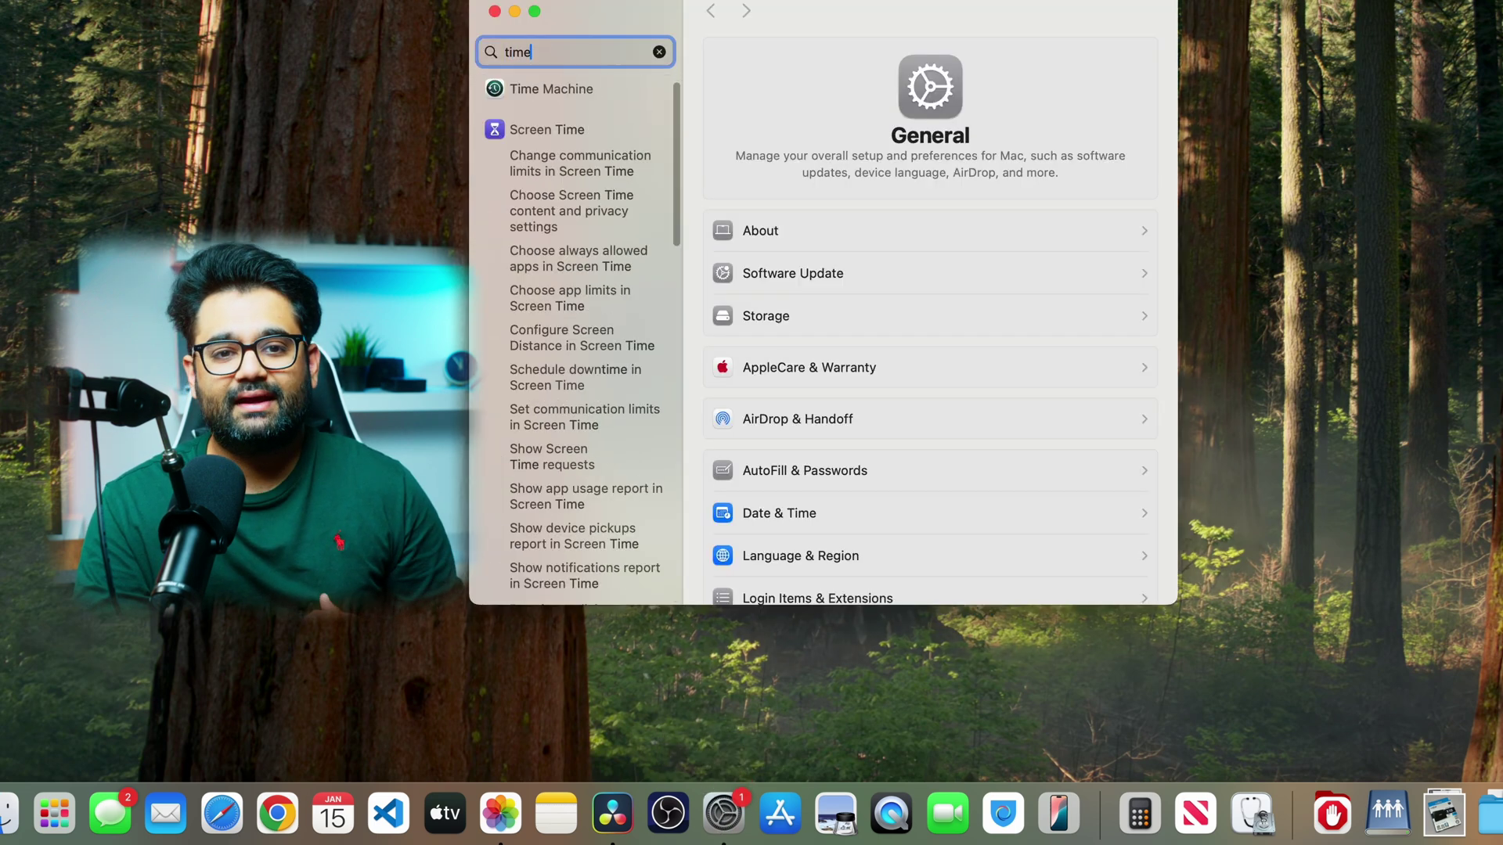
left_click(570, 90)
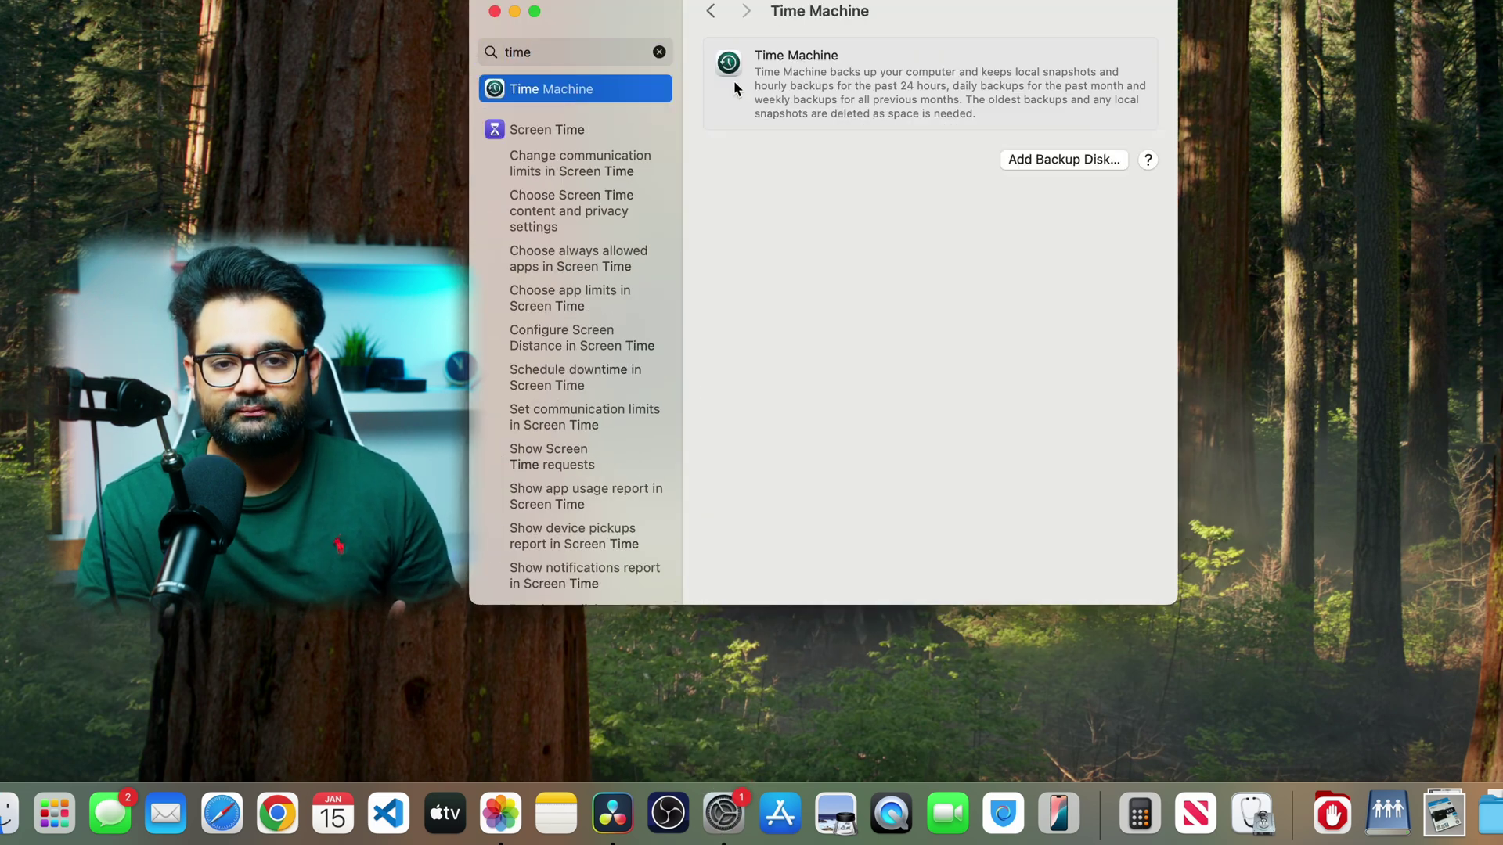
left_click(1040, 157)
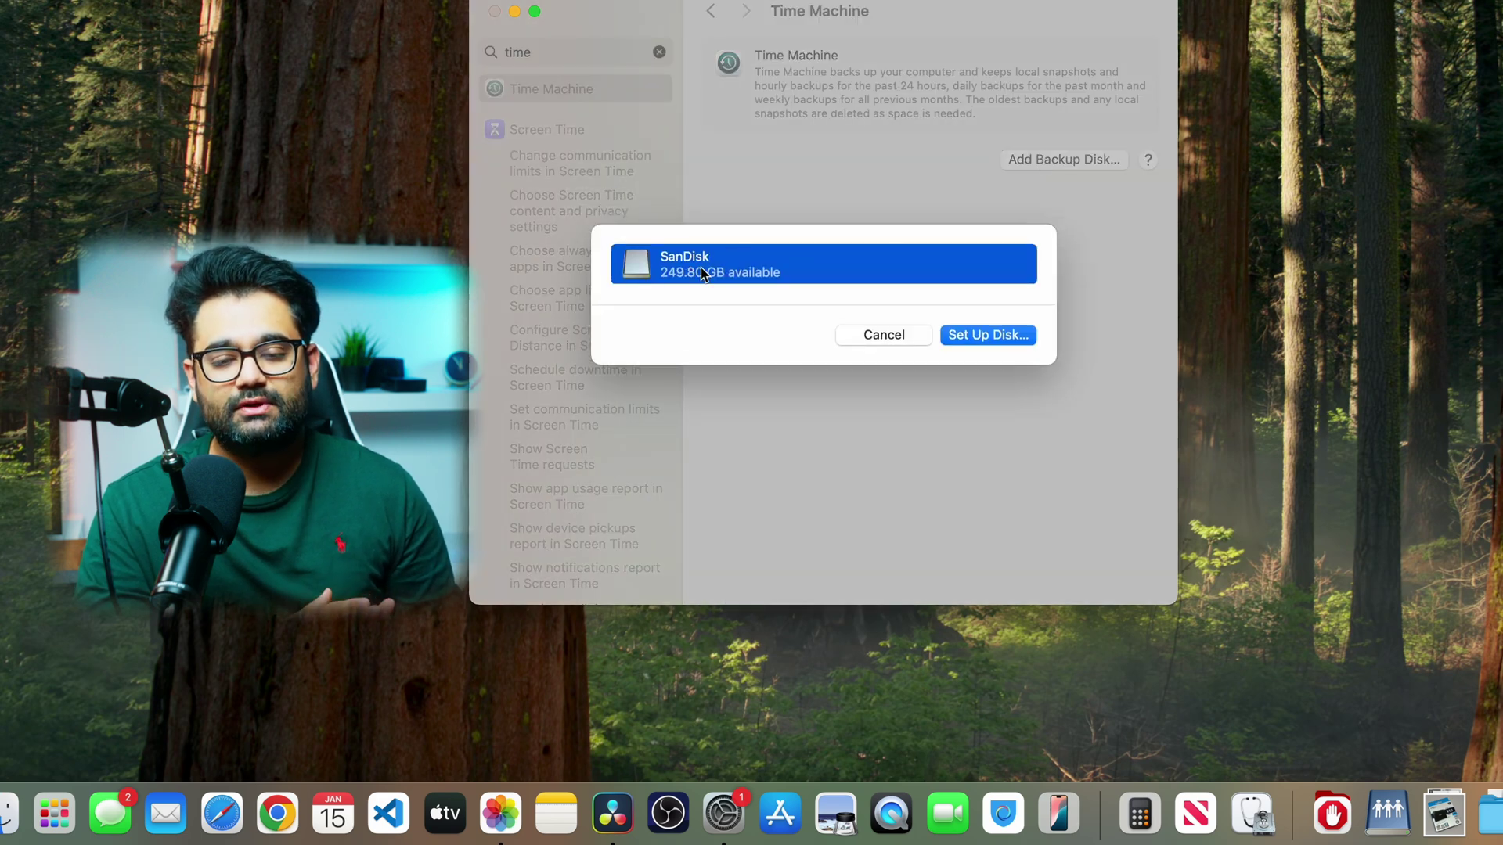
left_click(959, 335)
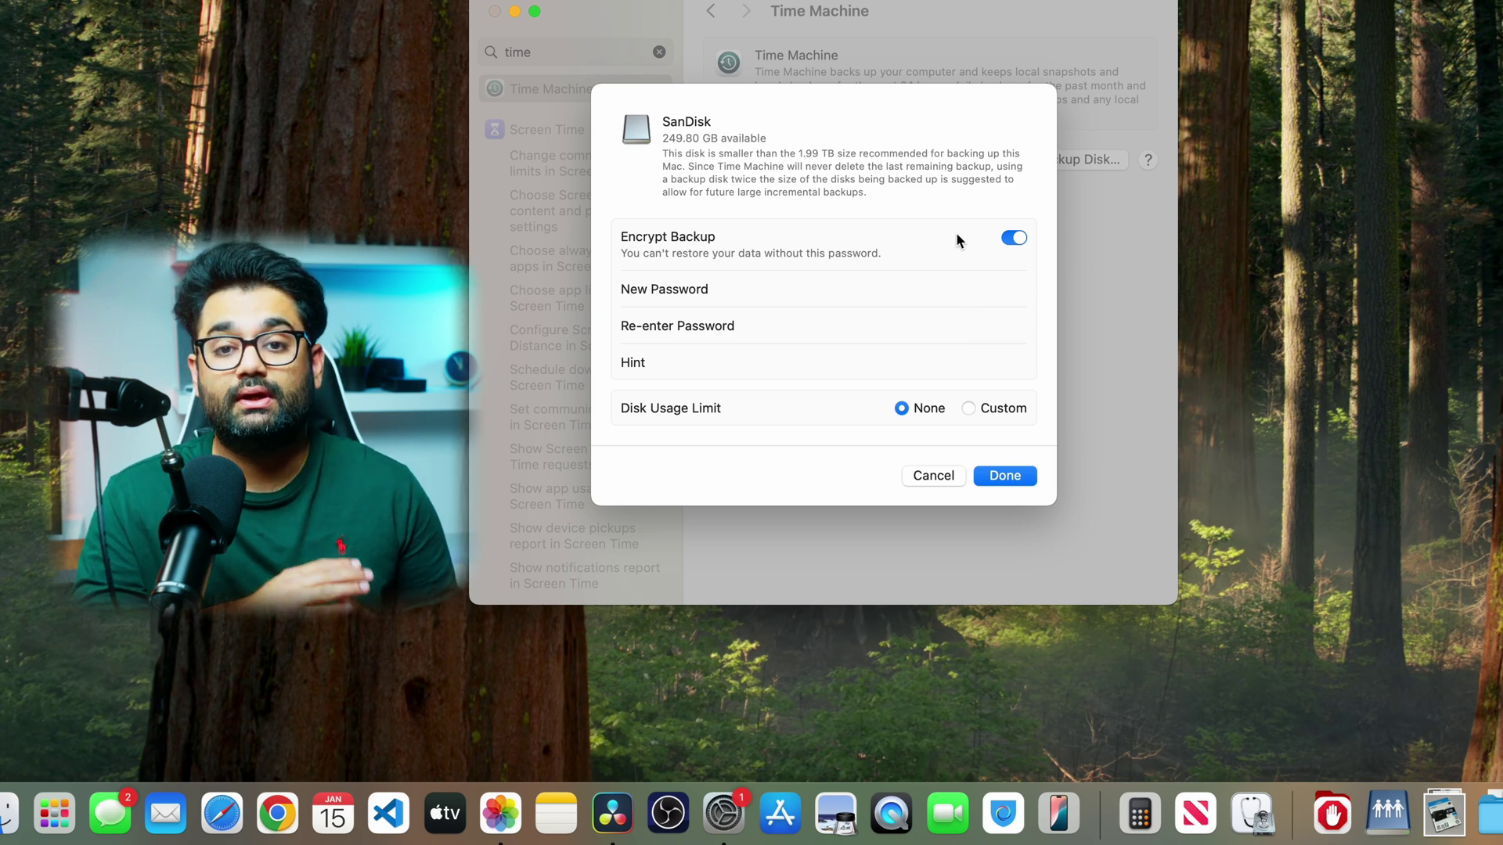
- Encrypt the SanDisk backup with a password and hint, then back up now
left_click(1013, 239)
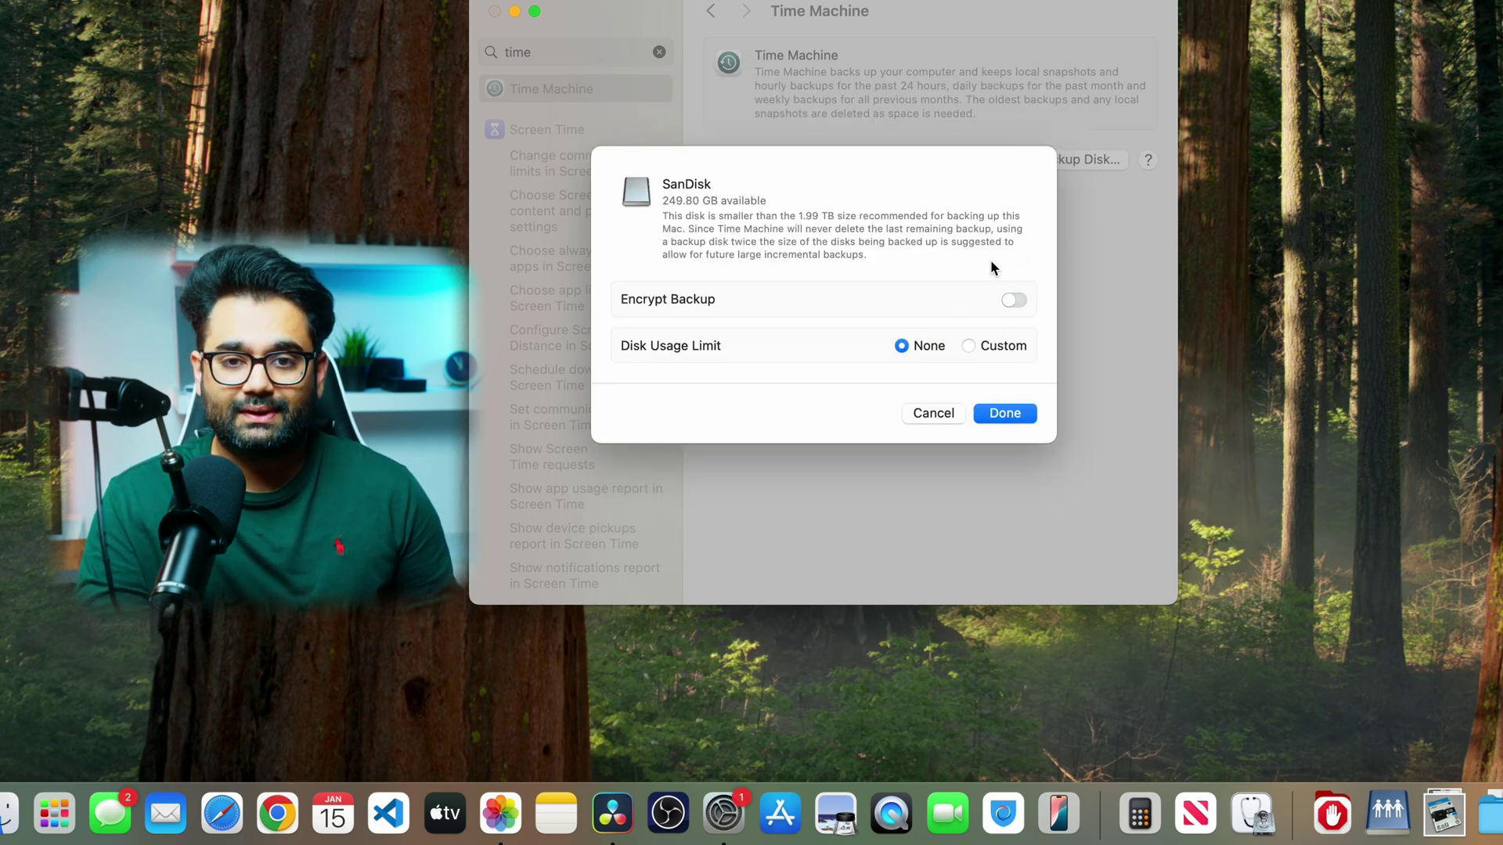
left_click(1015, 301)
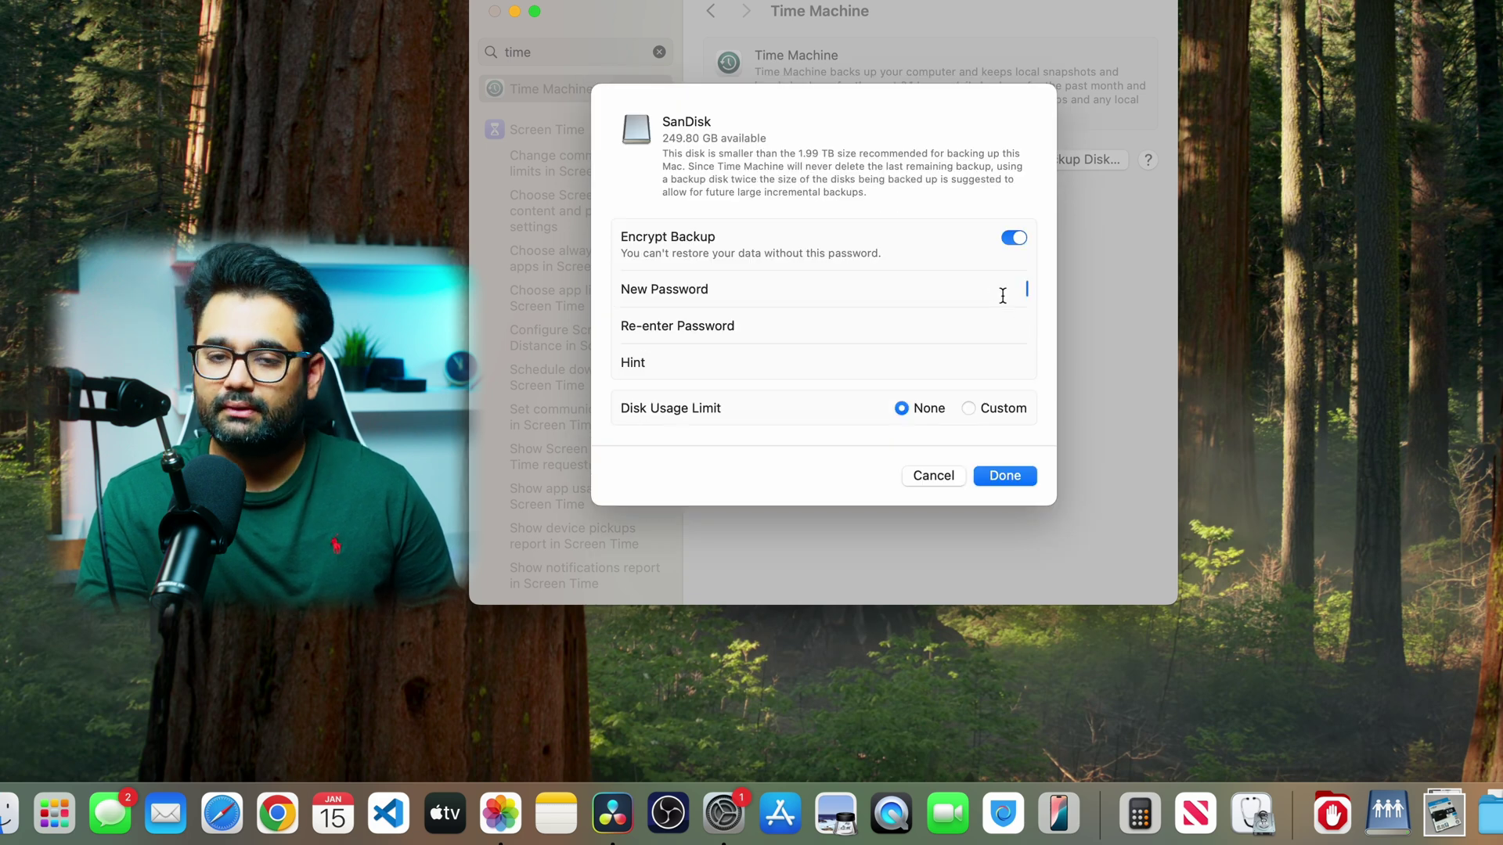
type("••••••")
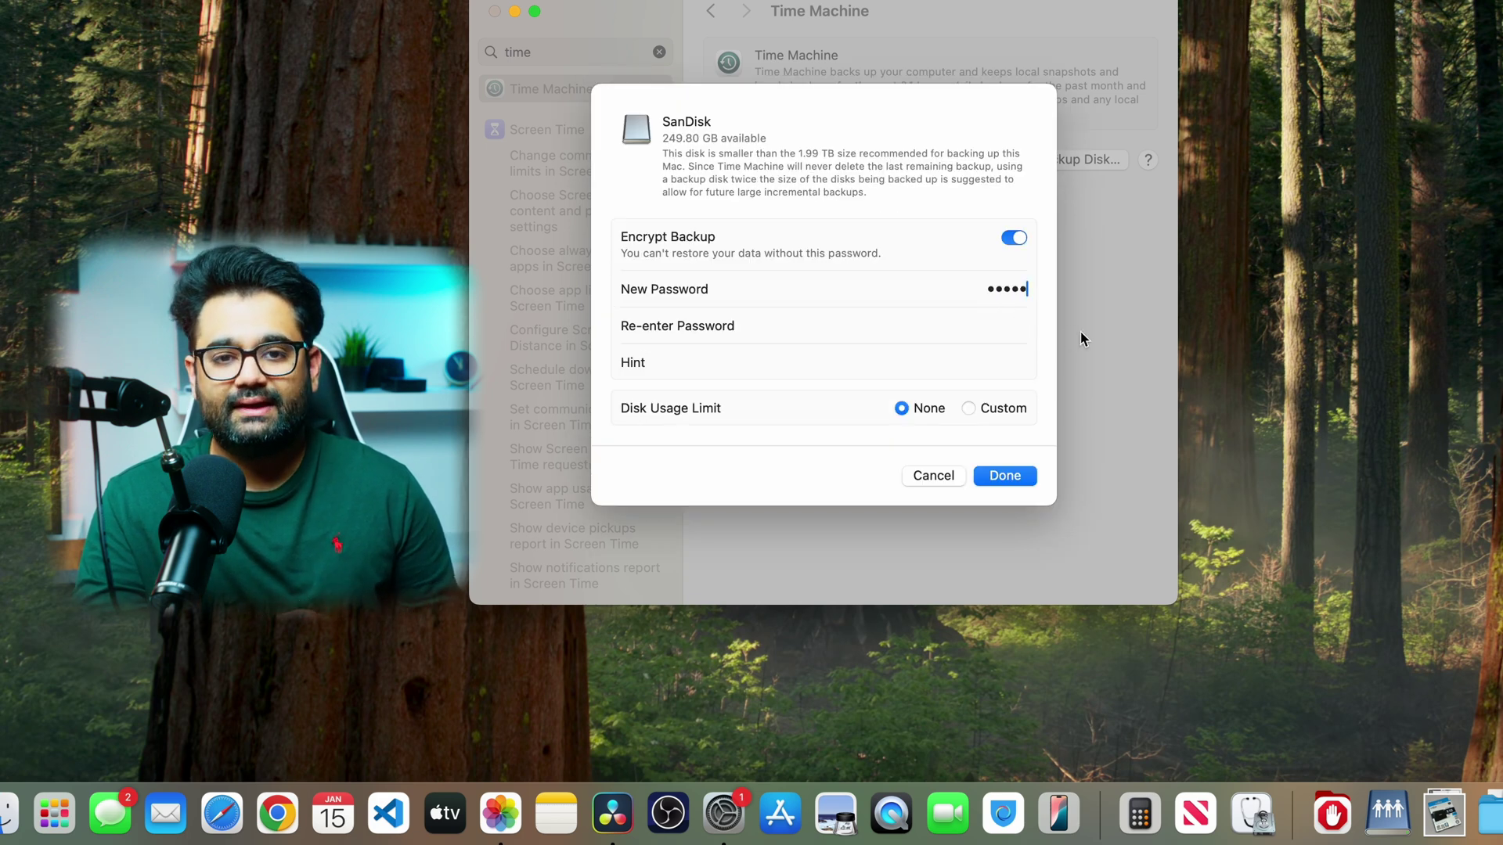
key("Tab")
type("••••••")
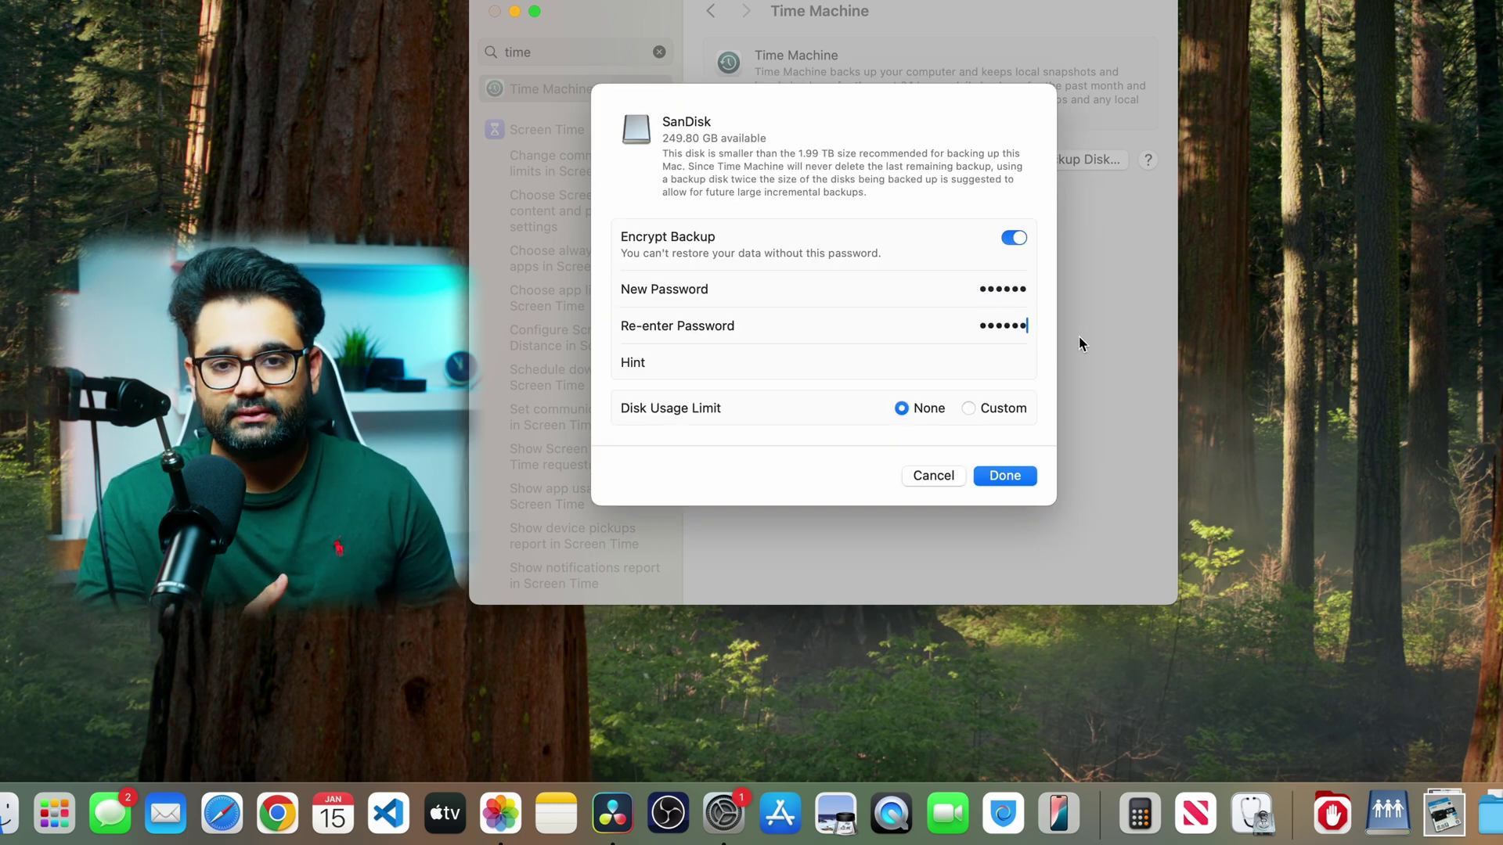
left_click(1025, 361)
type("something")
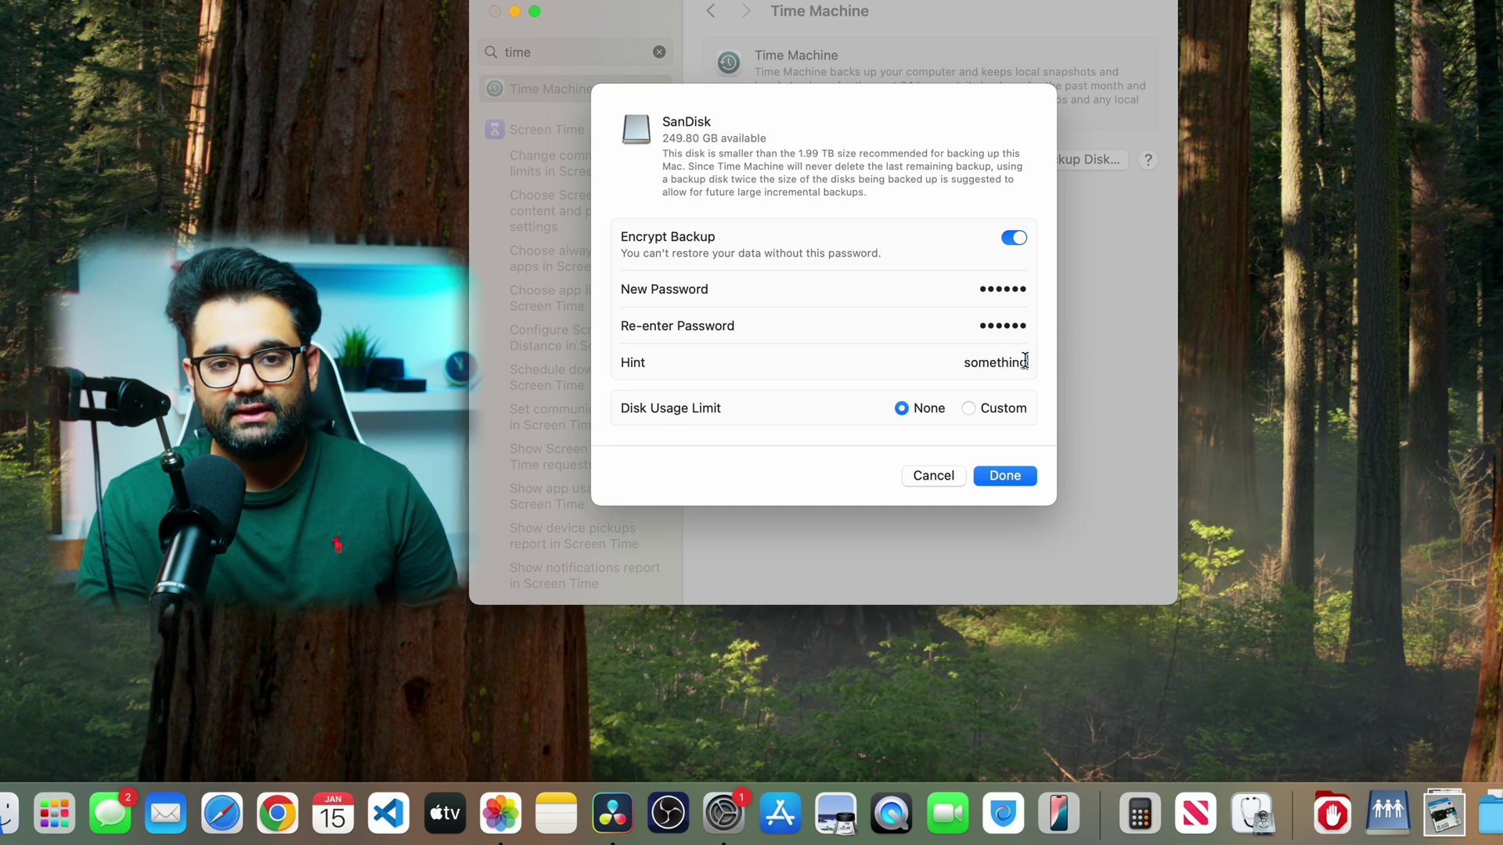
left_click(1007, 476)
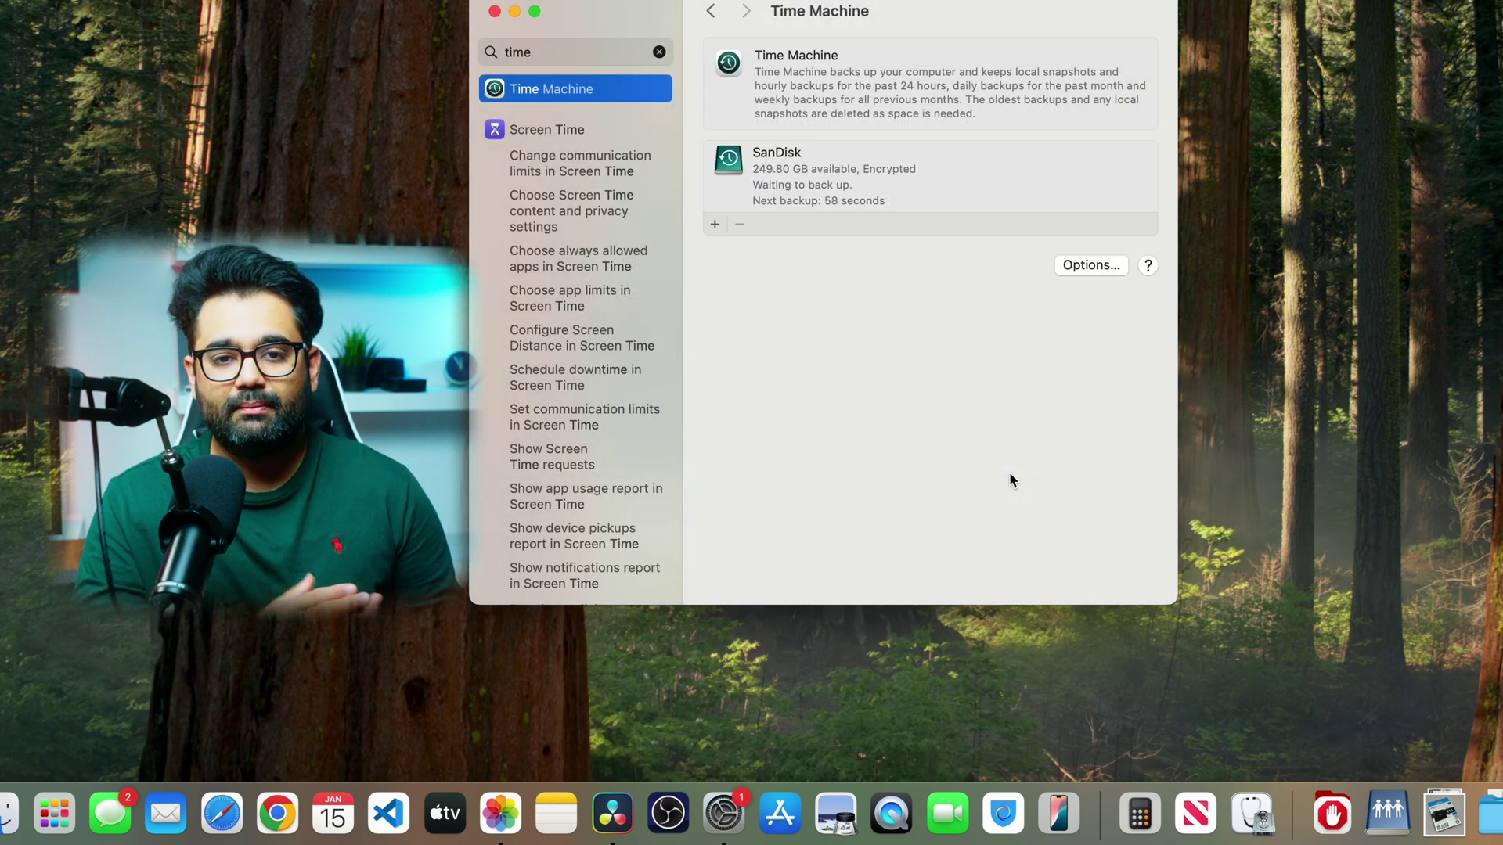
right_click(866, 182)
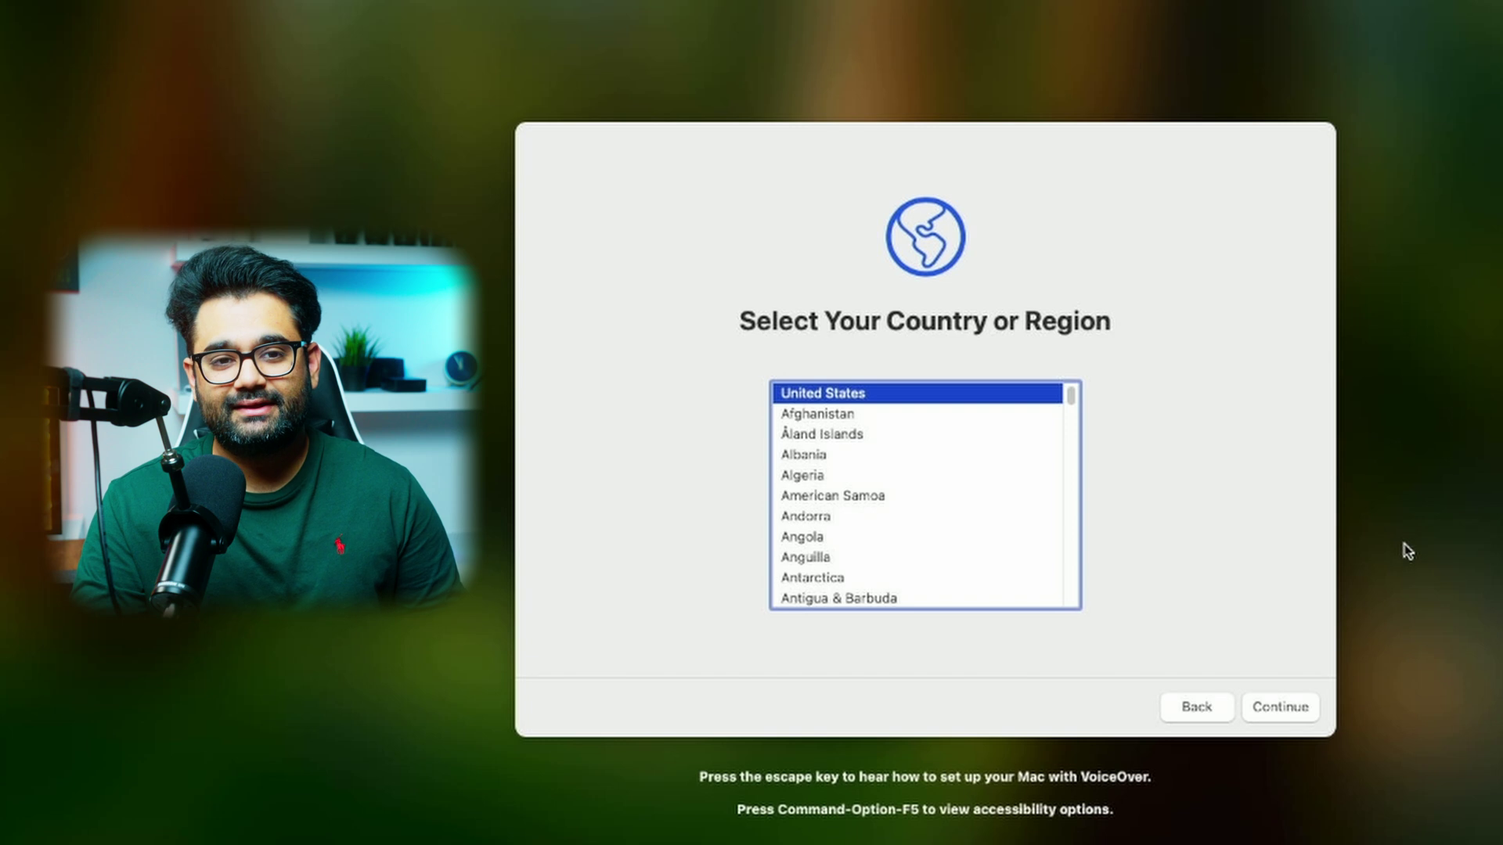
- Accept United States and the default language, and skip accessibility options
left_click(1295, 718)
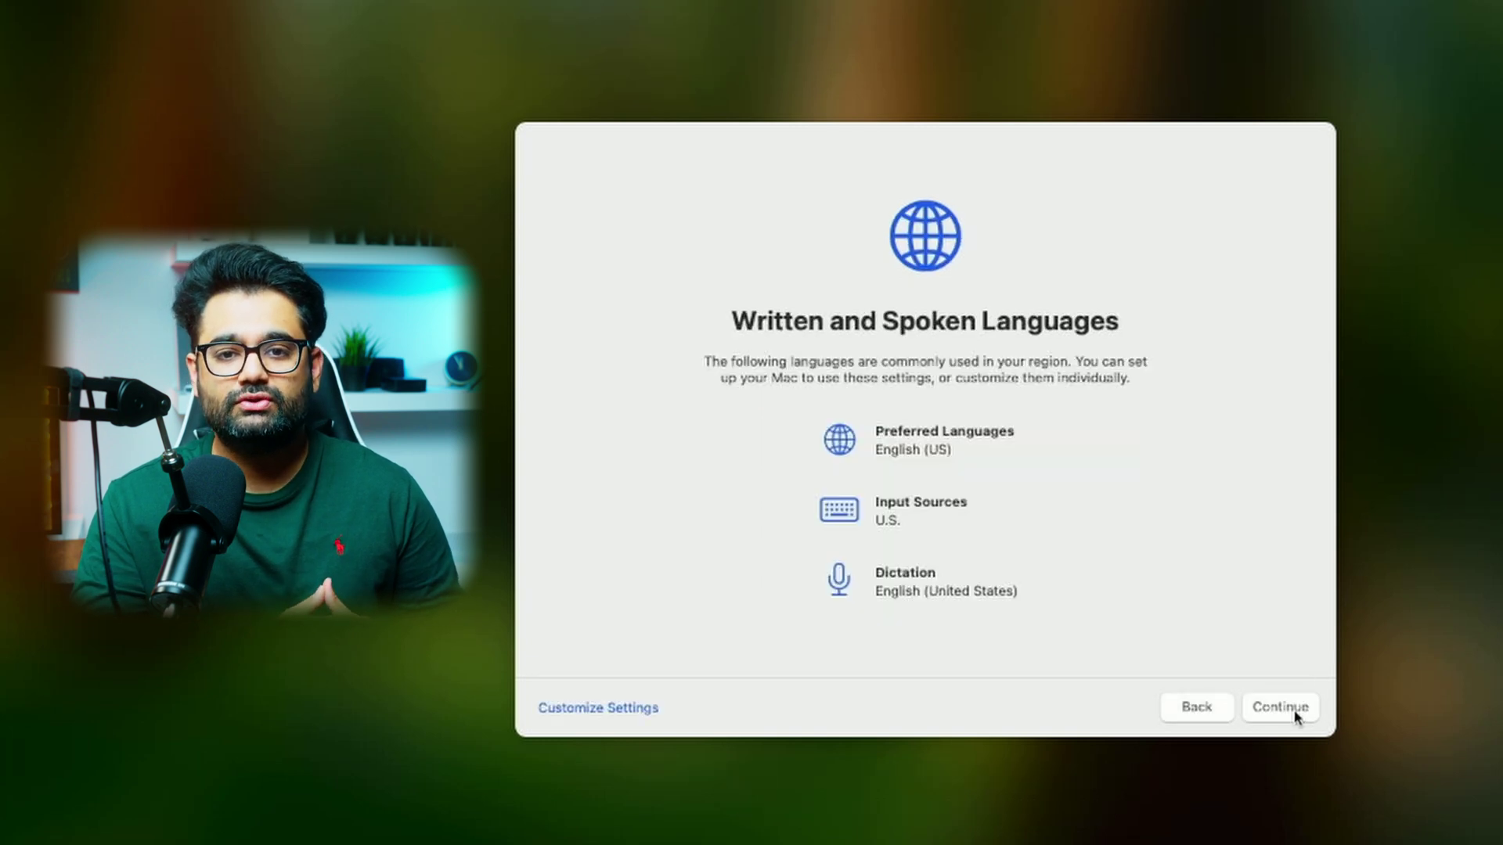
left_click(1297, 717)
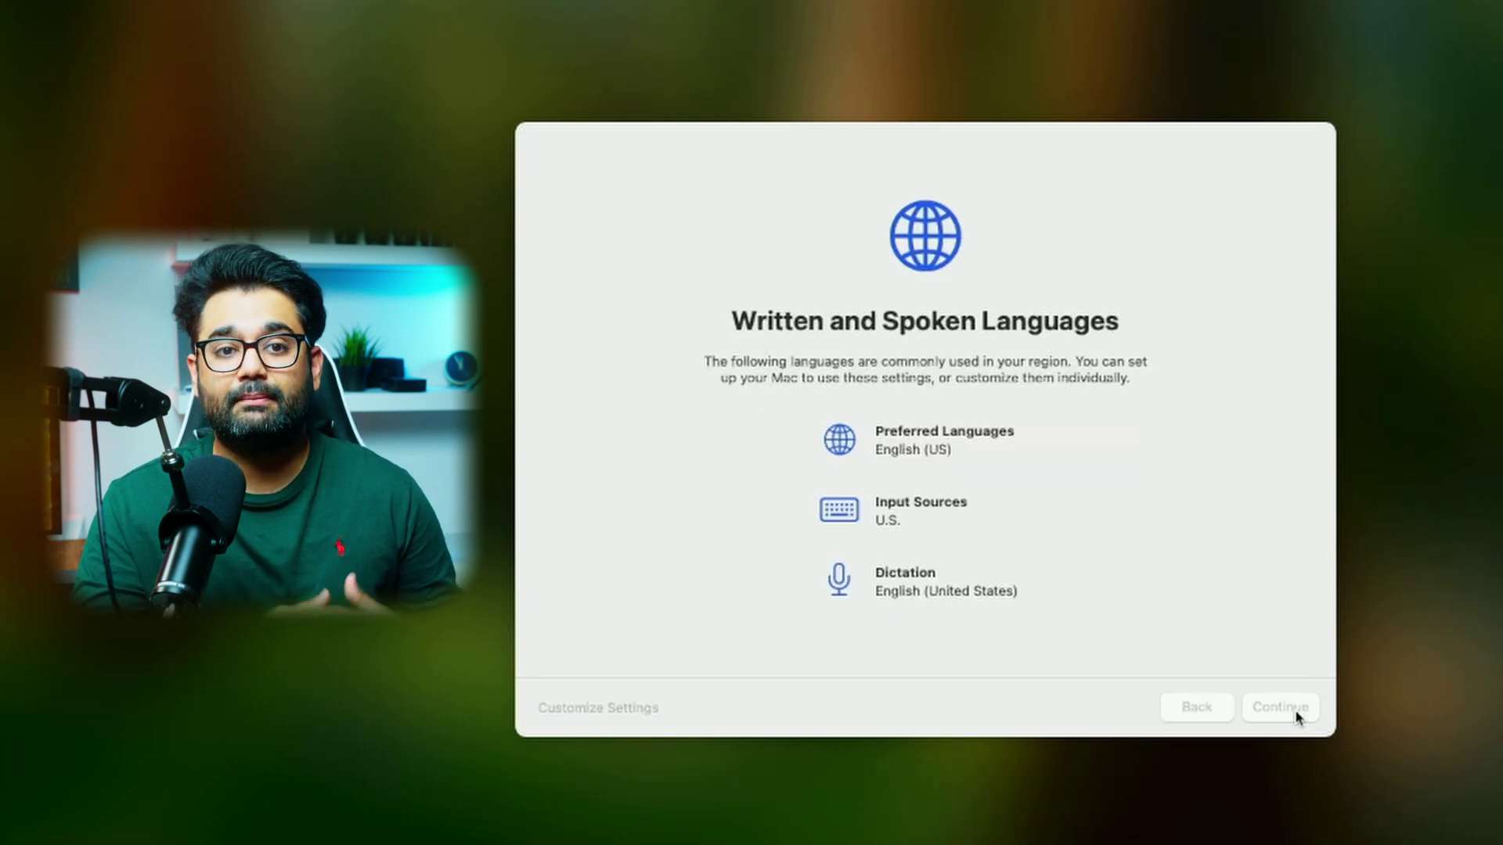
left_click(1296, 717)
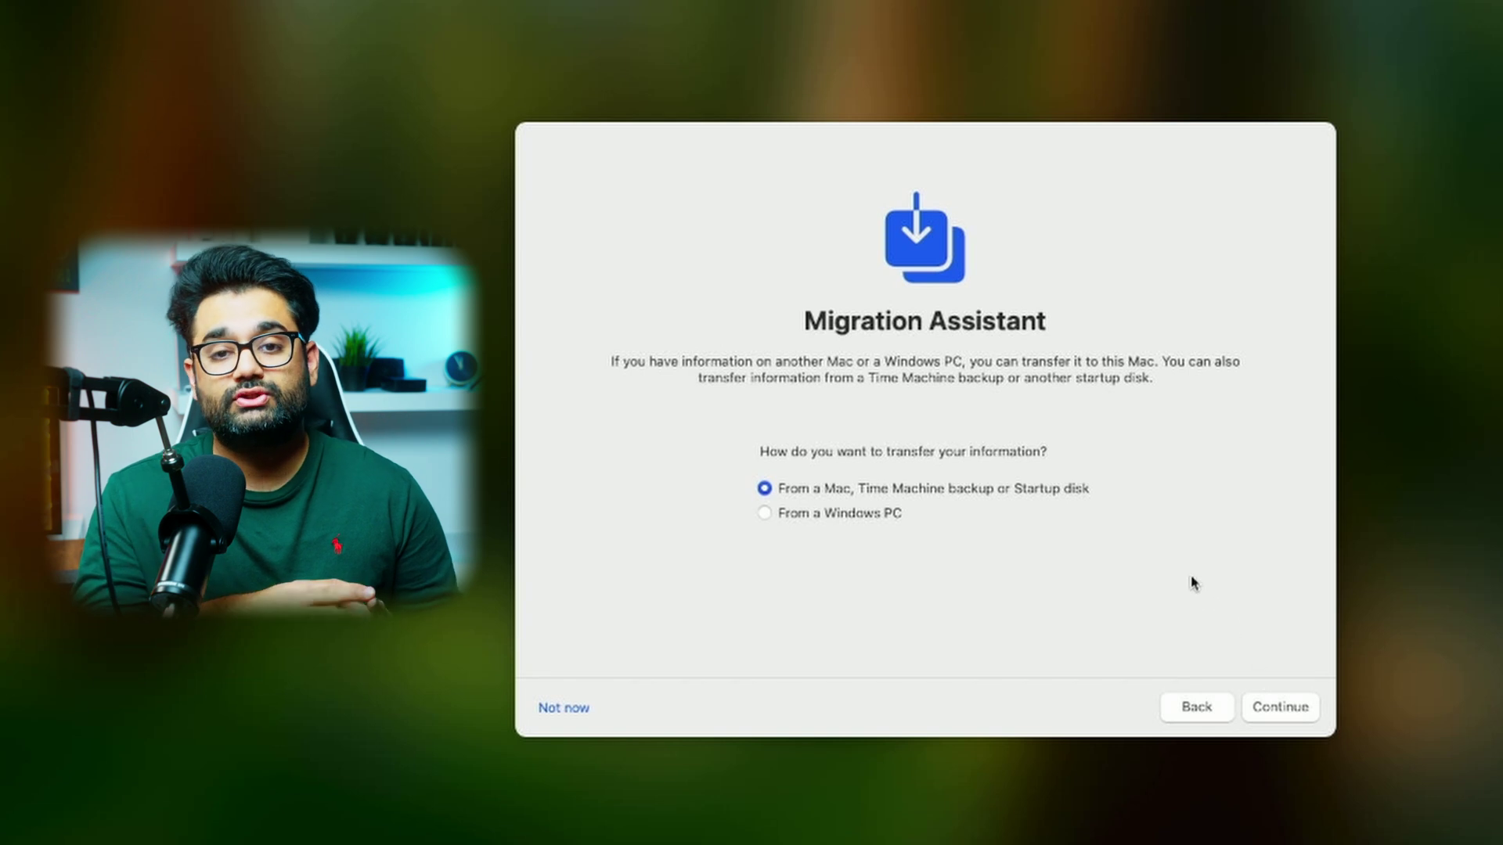
- Migrate applications, user data and settings from the MacBook Pro (Data) backup on SanDisk1TB
left_click(1286, 710)
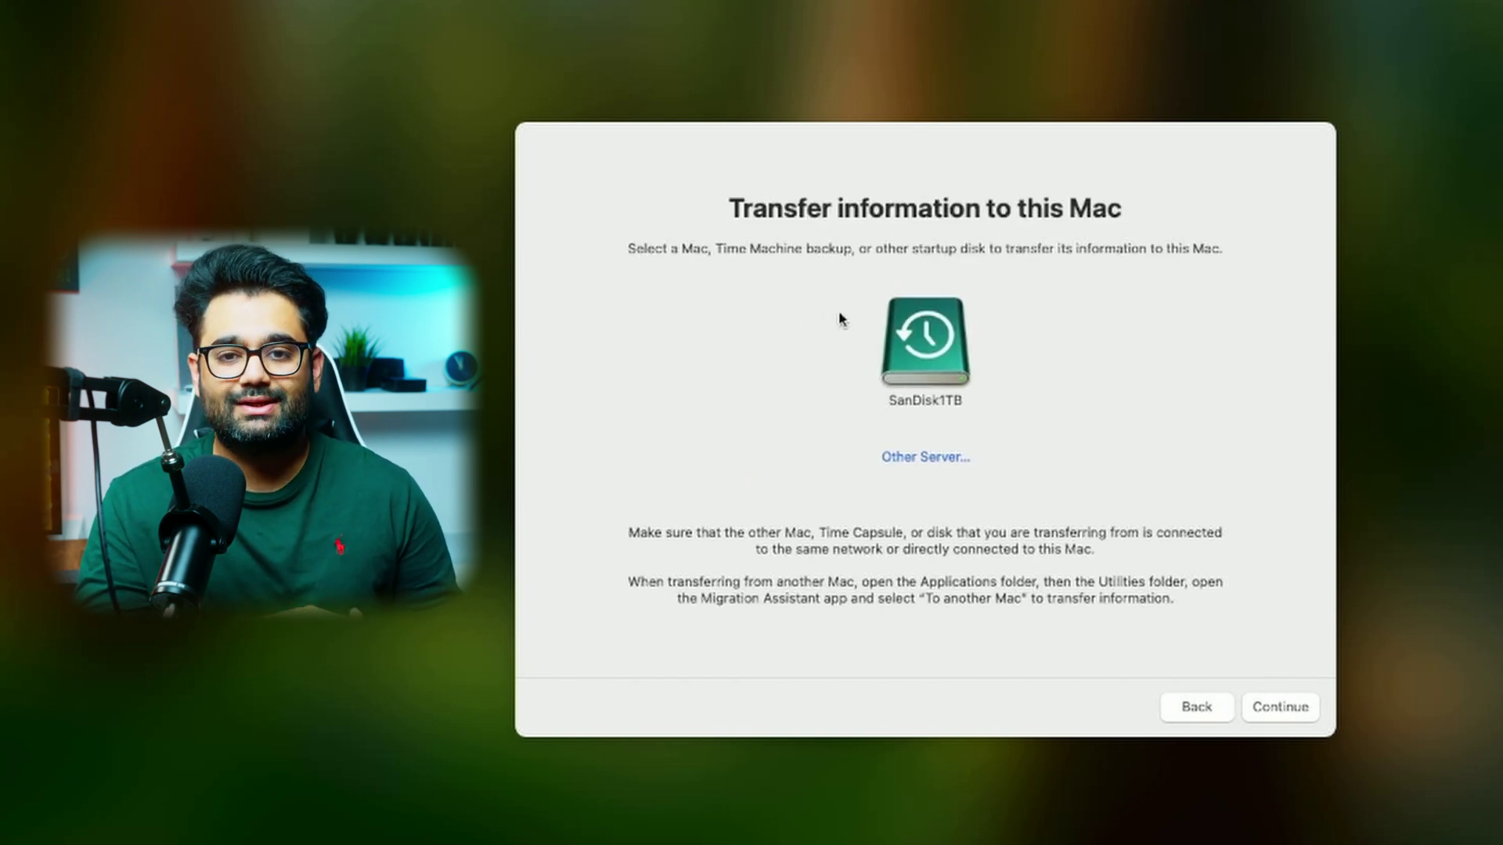
left_click(945, 356)
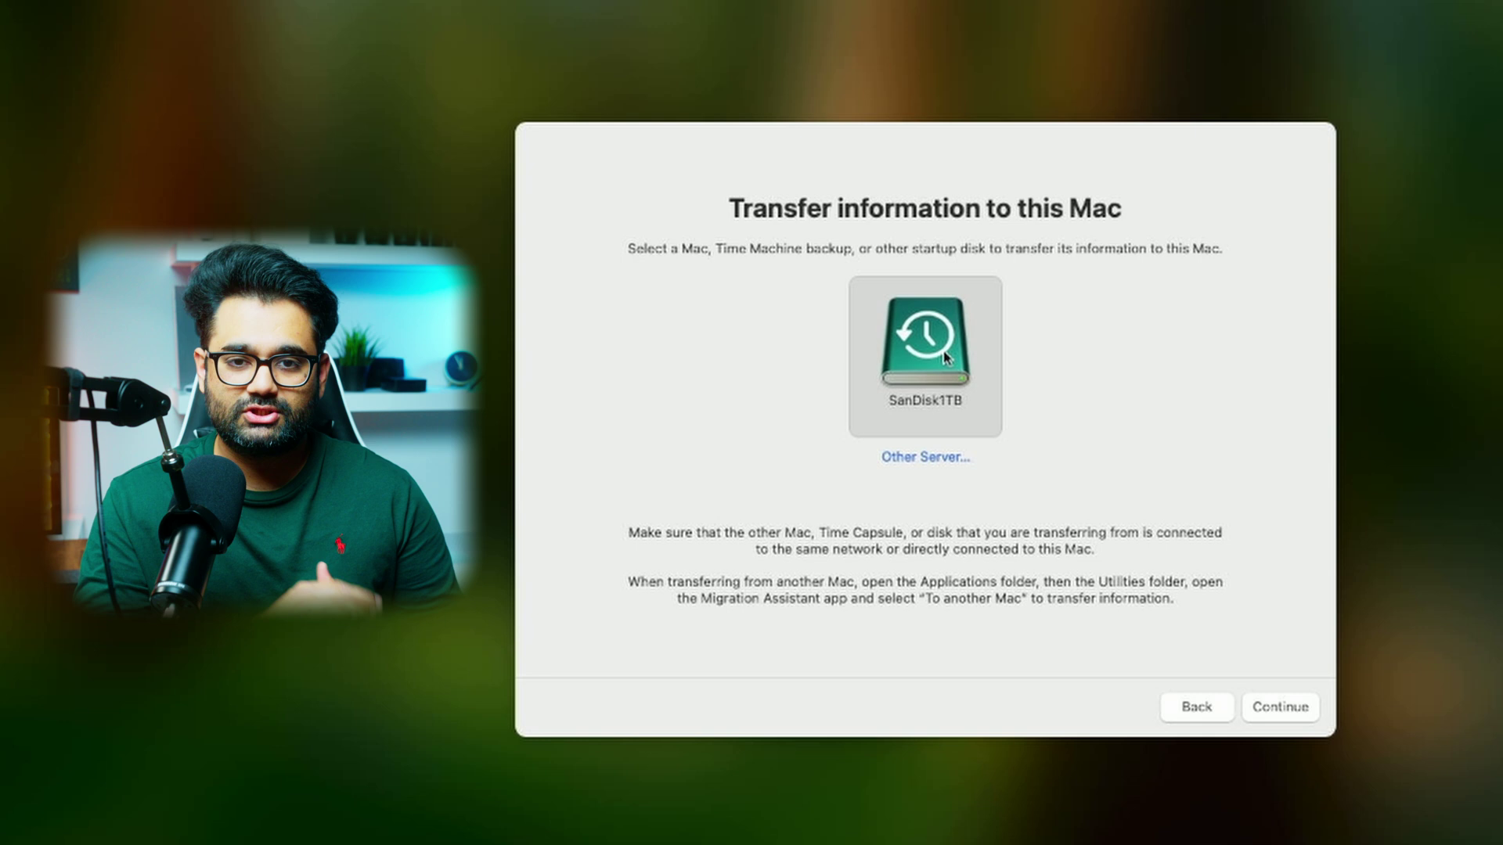
left_click(1296, 712)
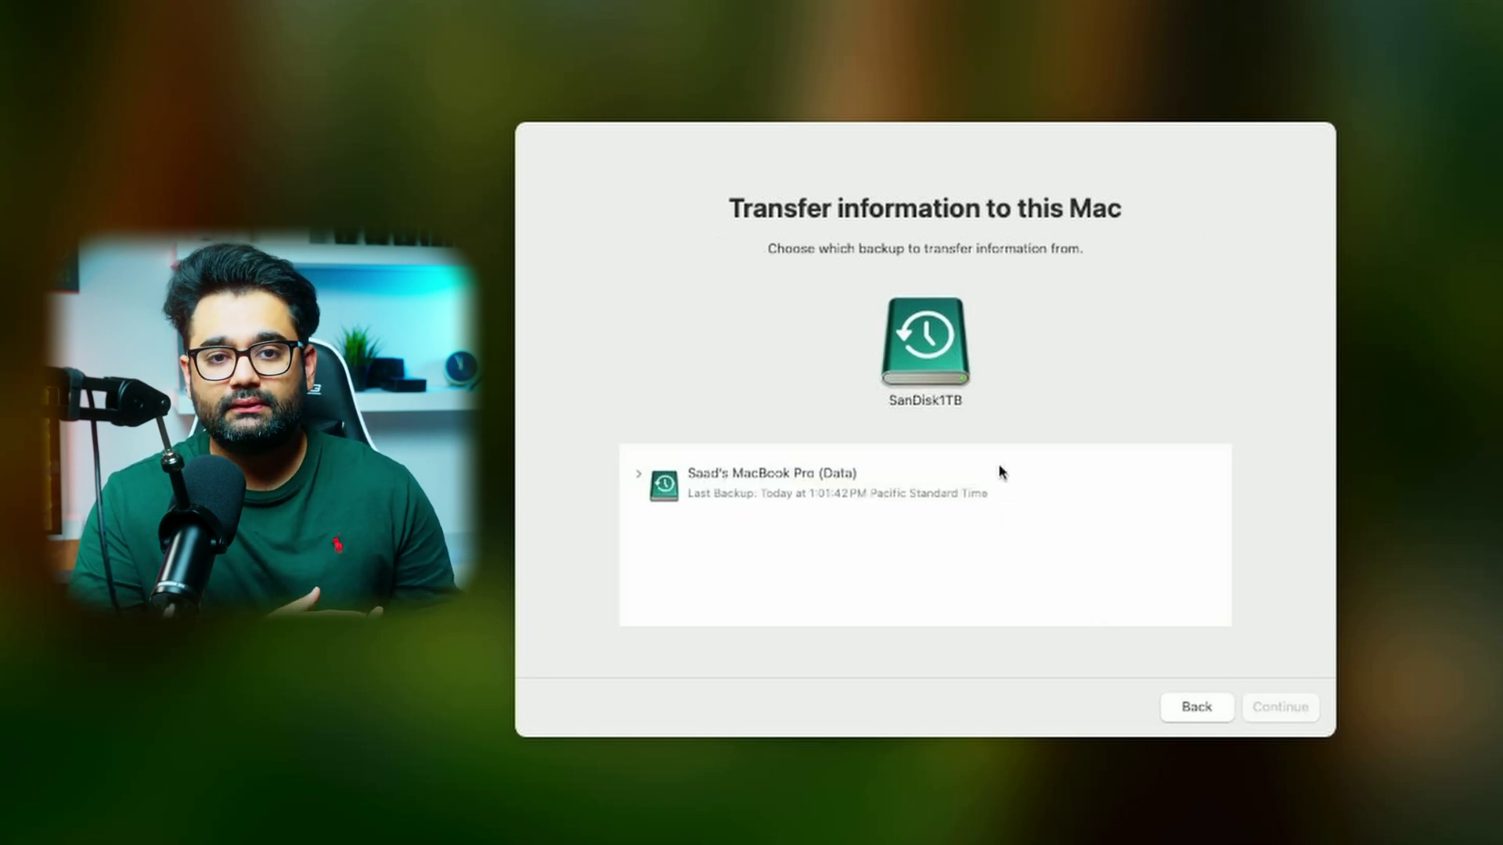
left_click(999, 467)
left_click(1282, 710)
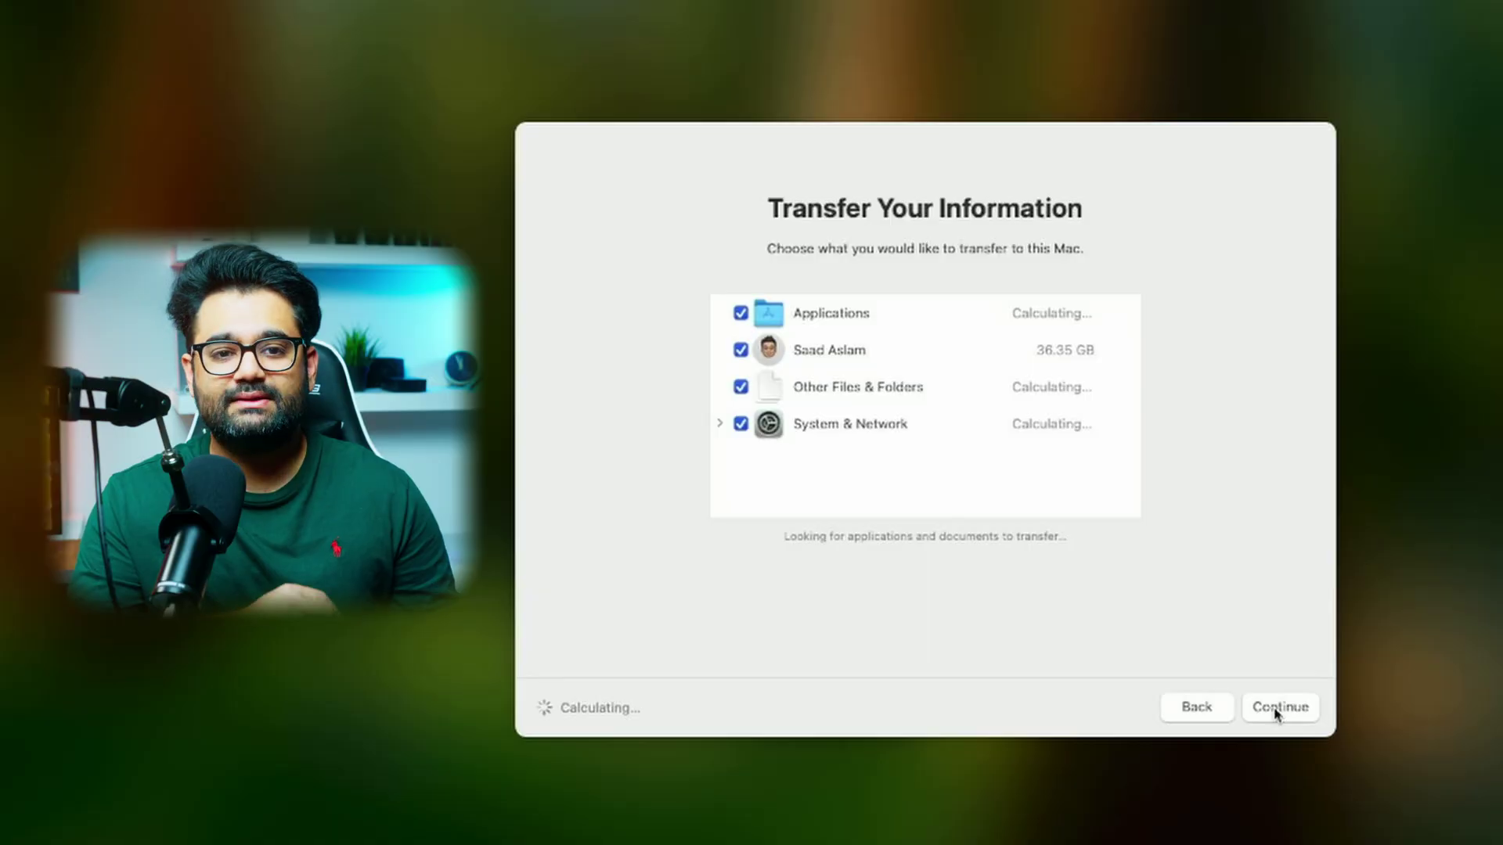
left_click(1277, 708)
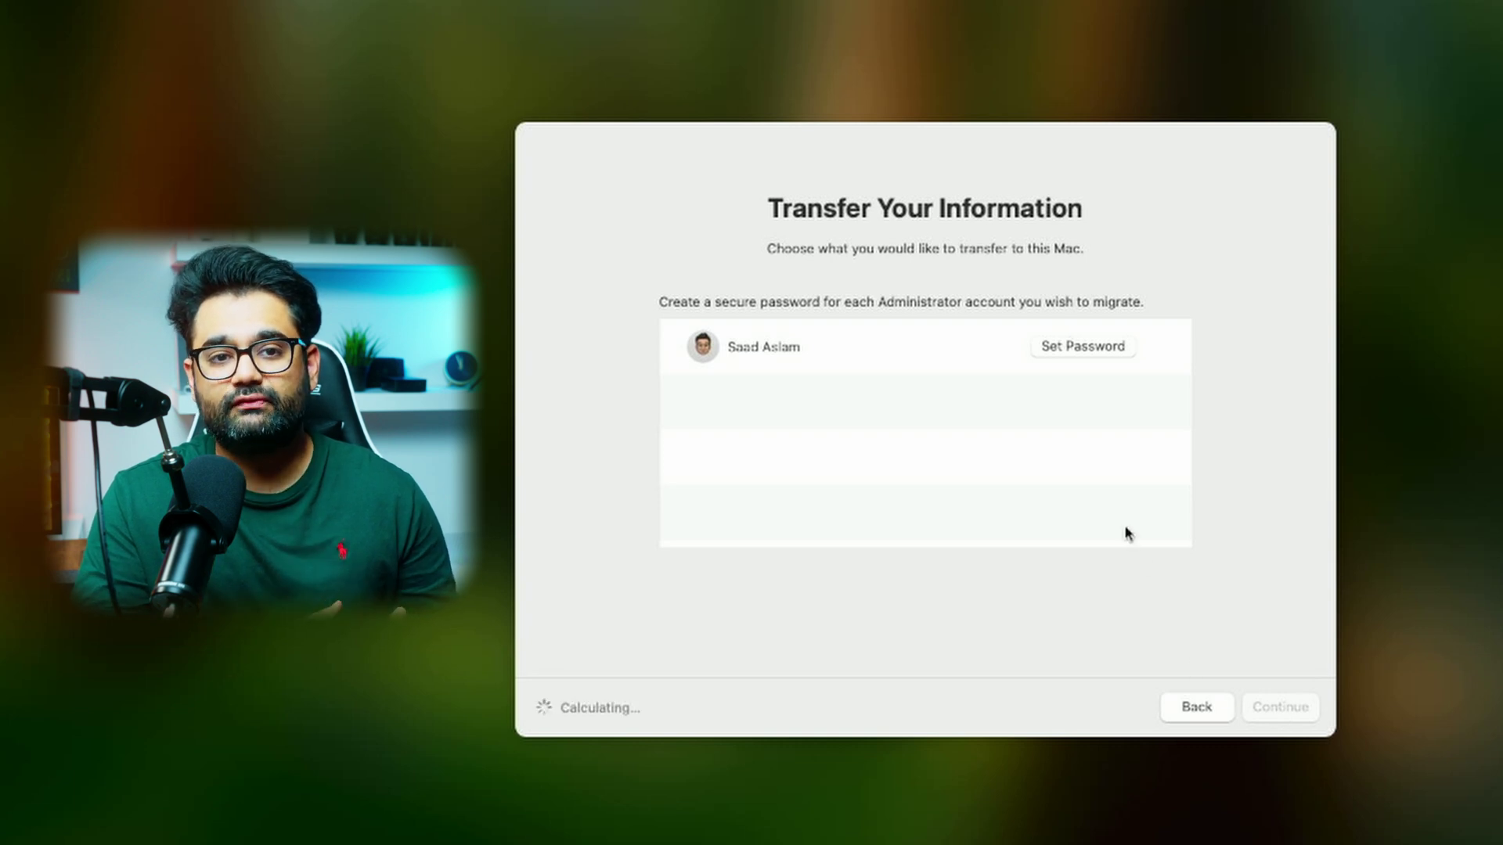
- Set and confirm a password for the migrated account, then begin the transfer
left_click(1103, 349)
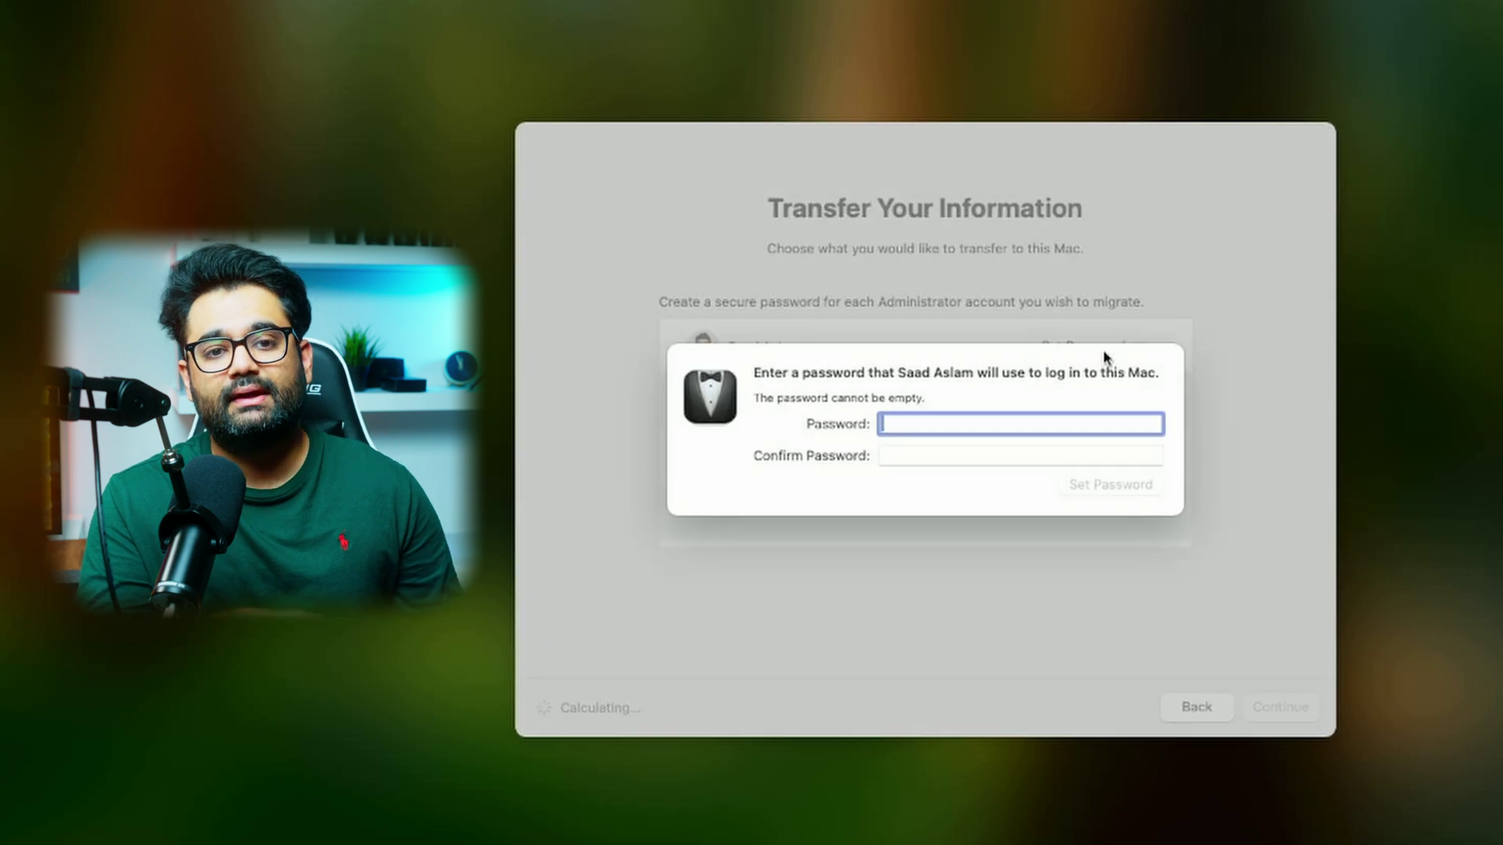
type("123456")
key("Tab")
type("123456")
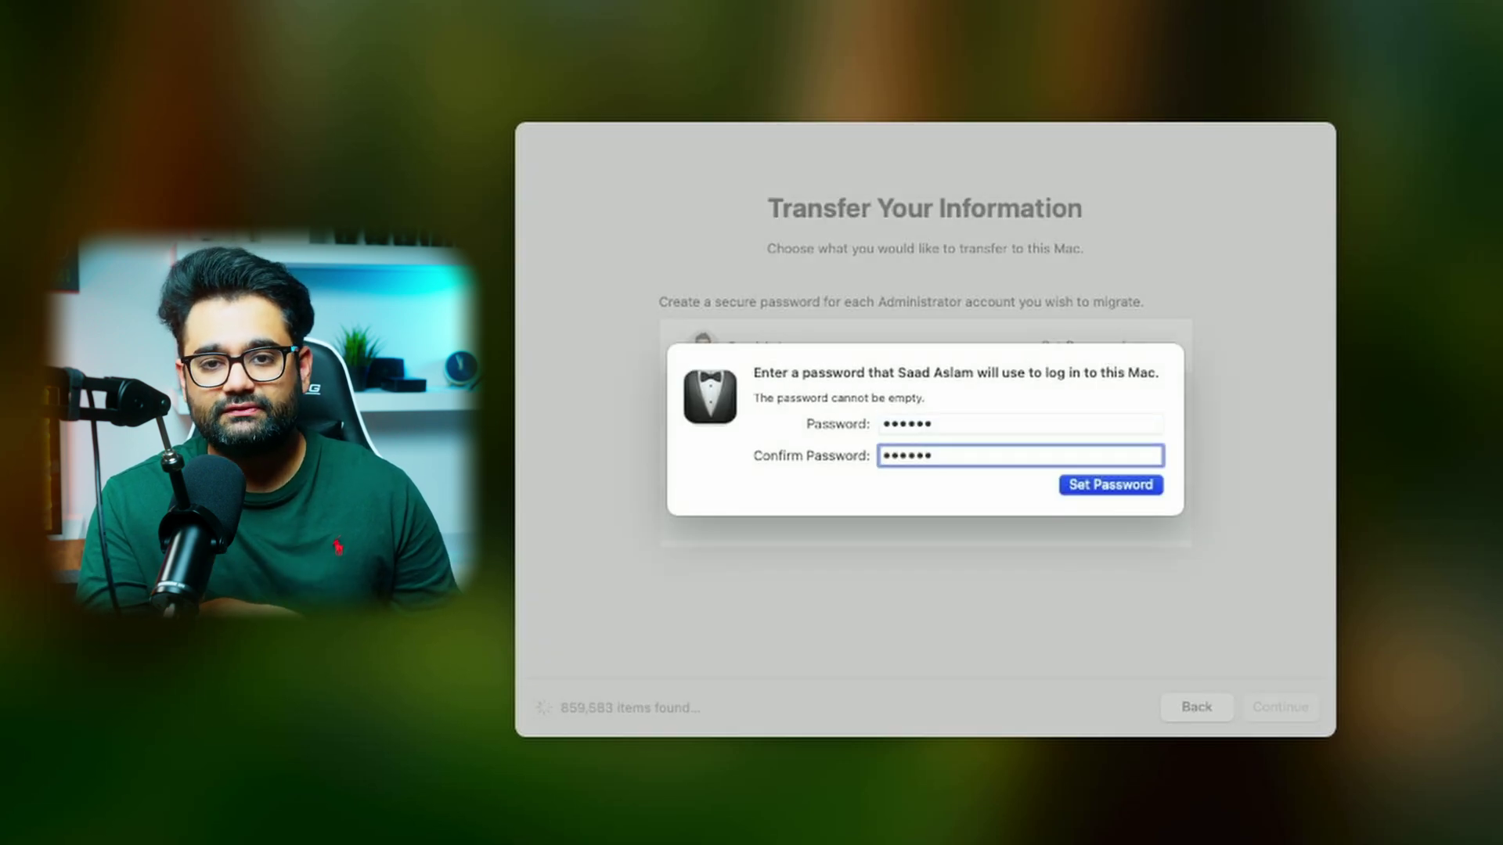
key("Return")
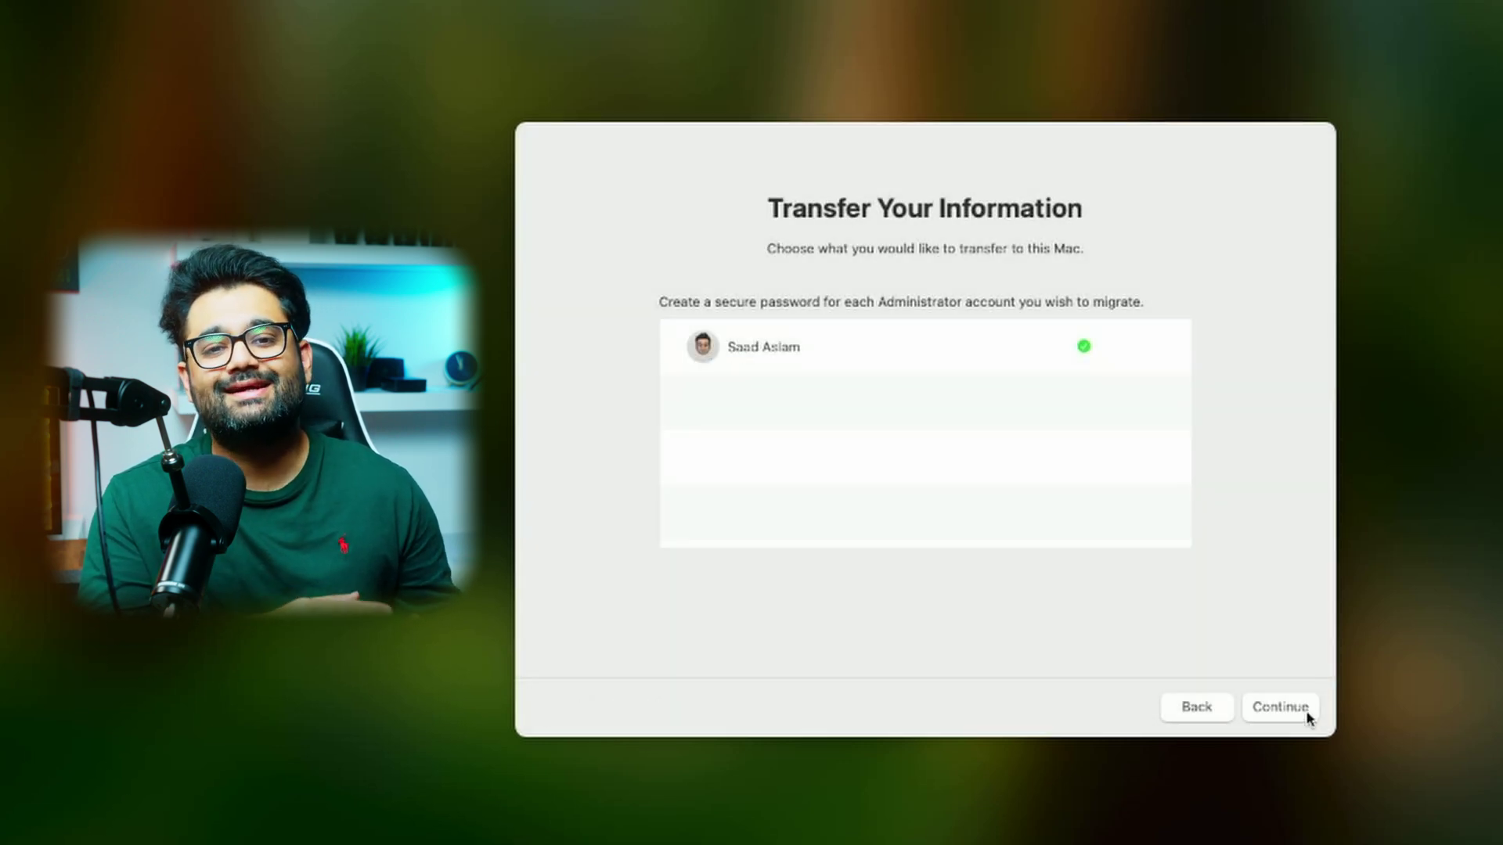
left_click(1305, 714)
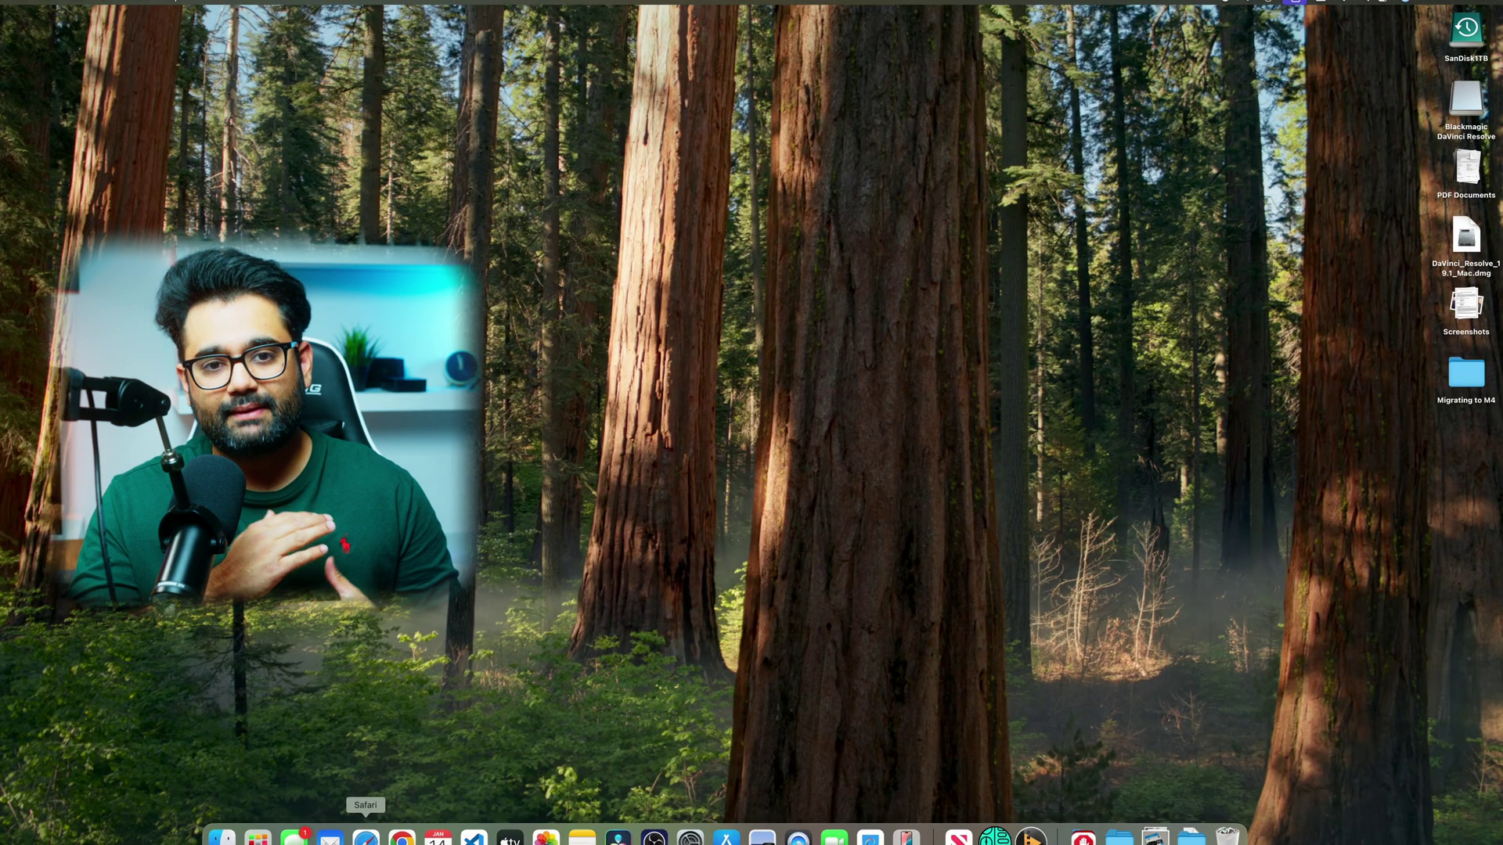
- Launch Safari from the Dock and open the YouTube account menu
left_click(377, 835)
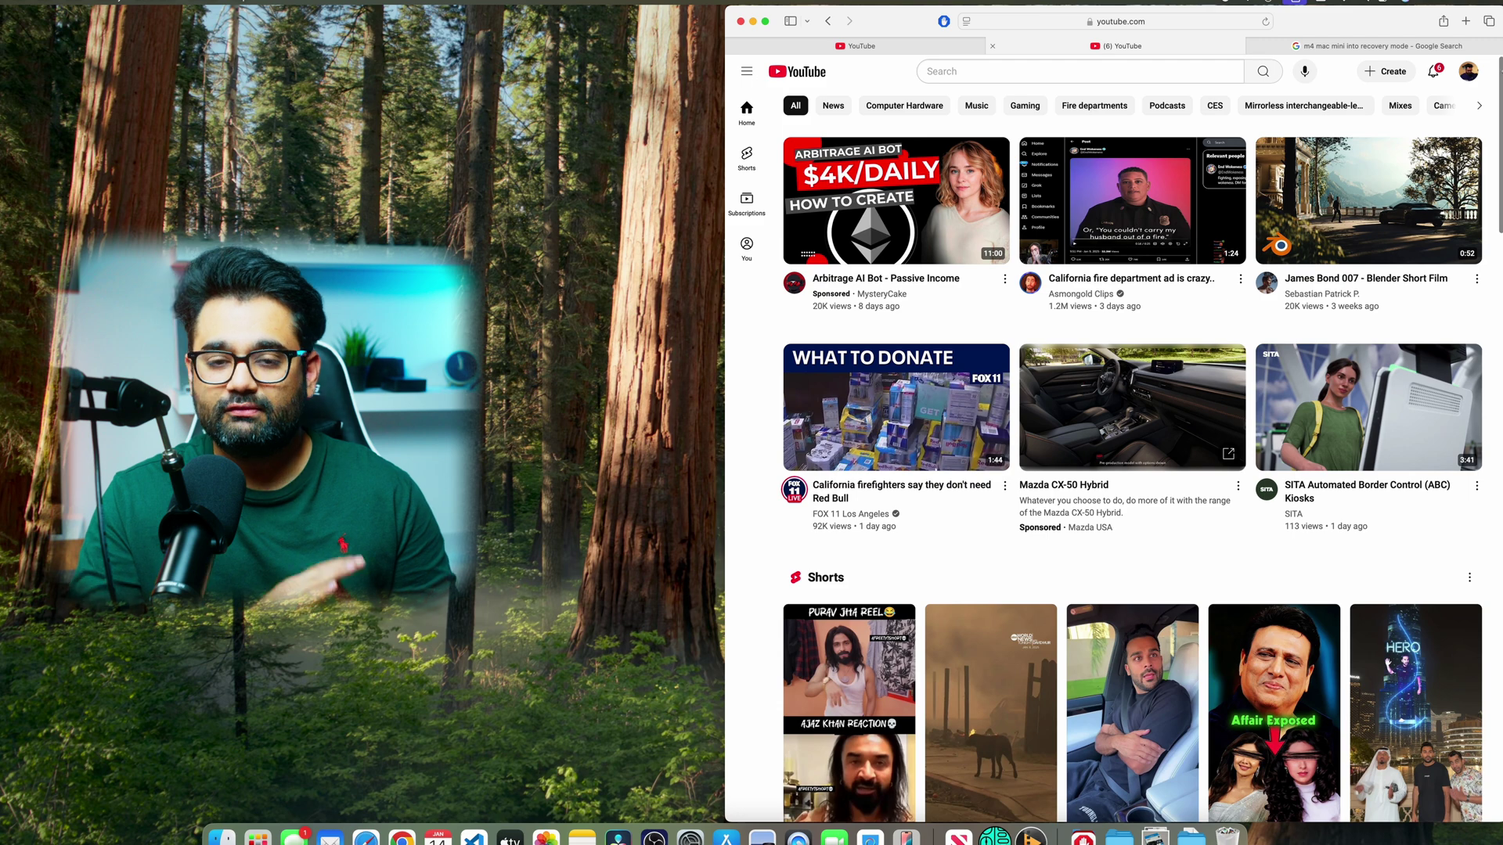
left_click(1469, 73)
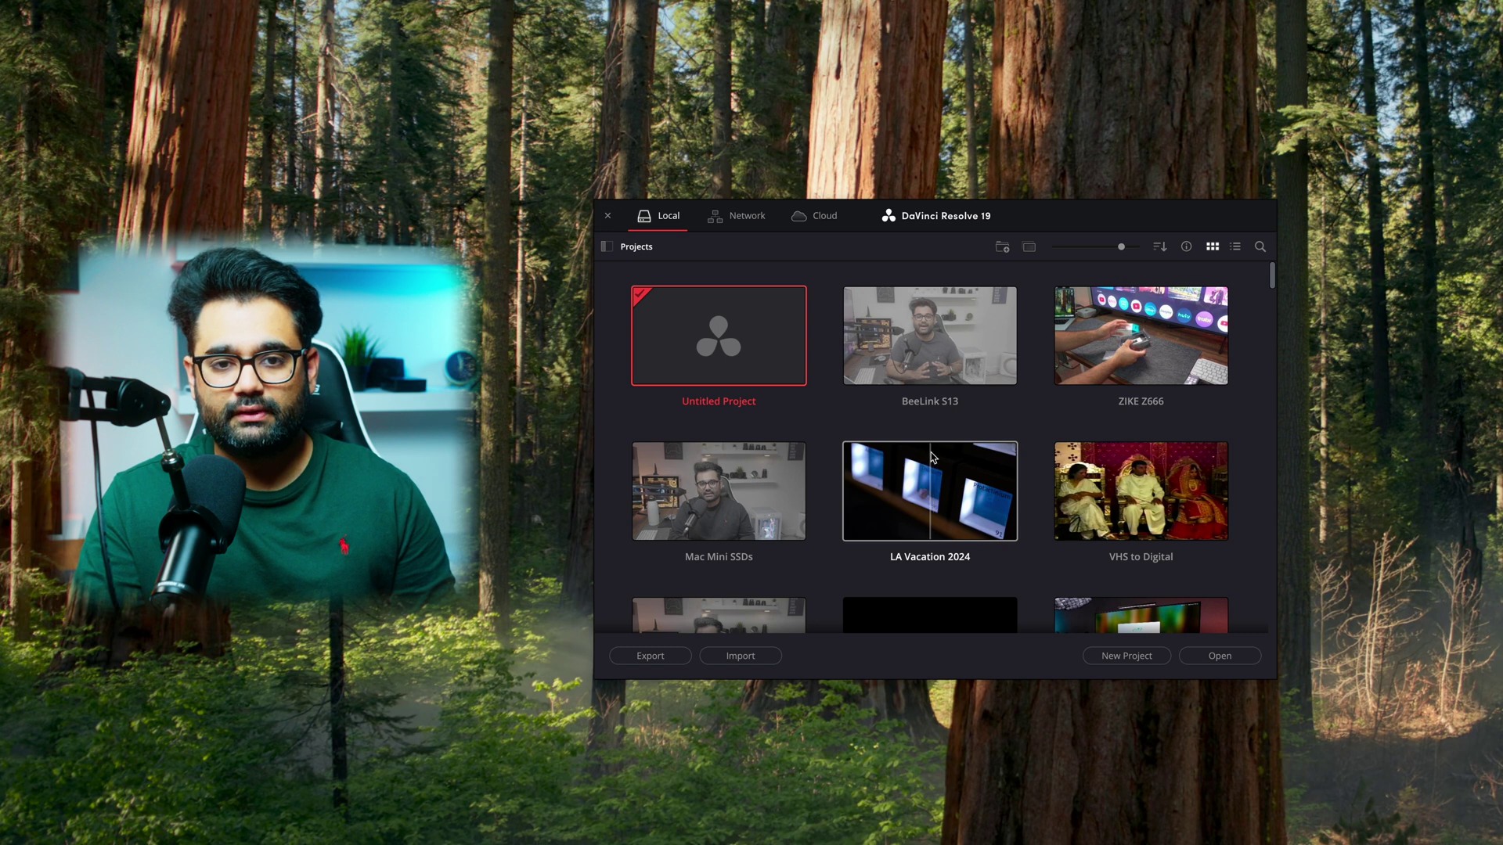
- Scroll through the Local projects grid in DaVinci Resolve's Project Manager
scroll(931, 457, "down", 5)
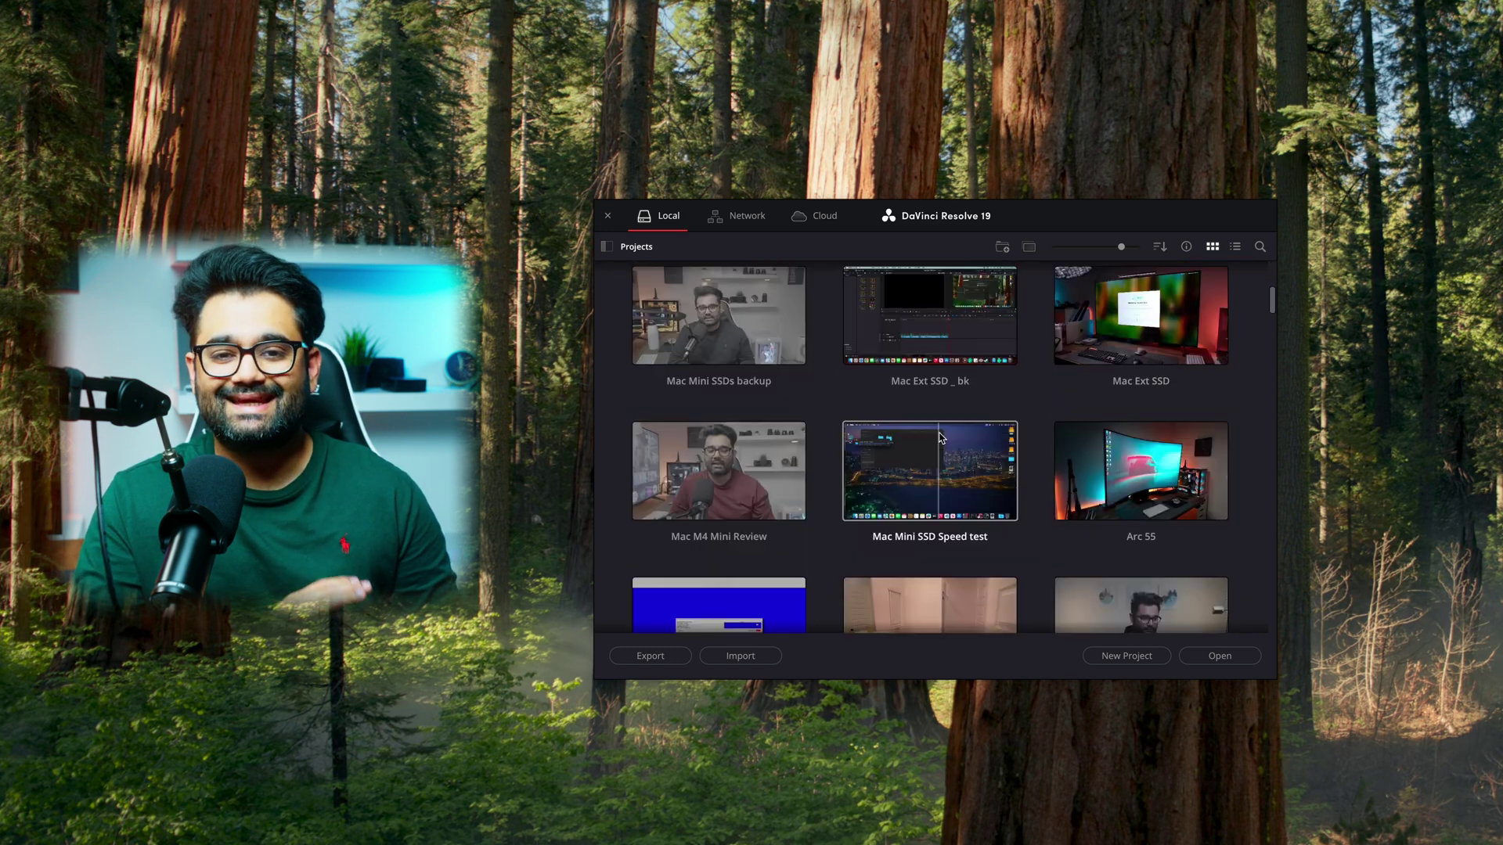
scroll(941, 437, "down", 2)
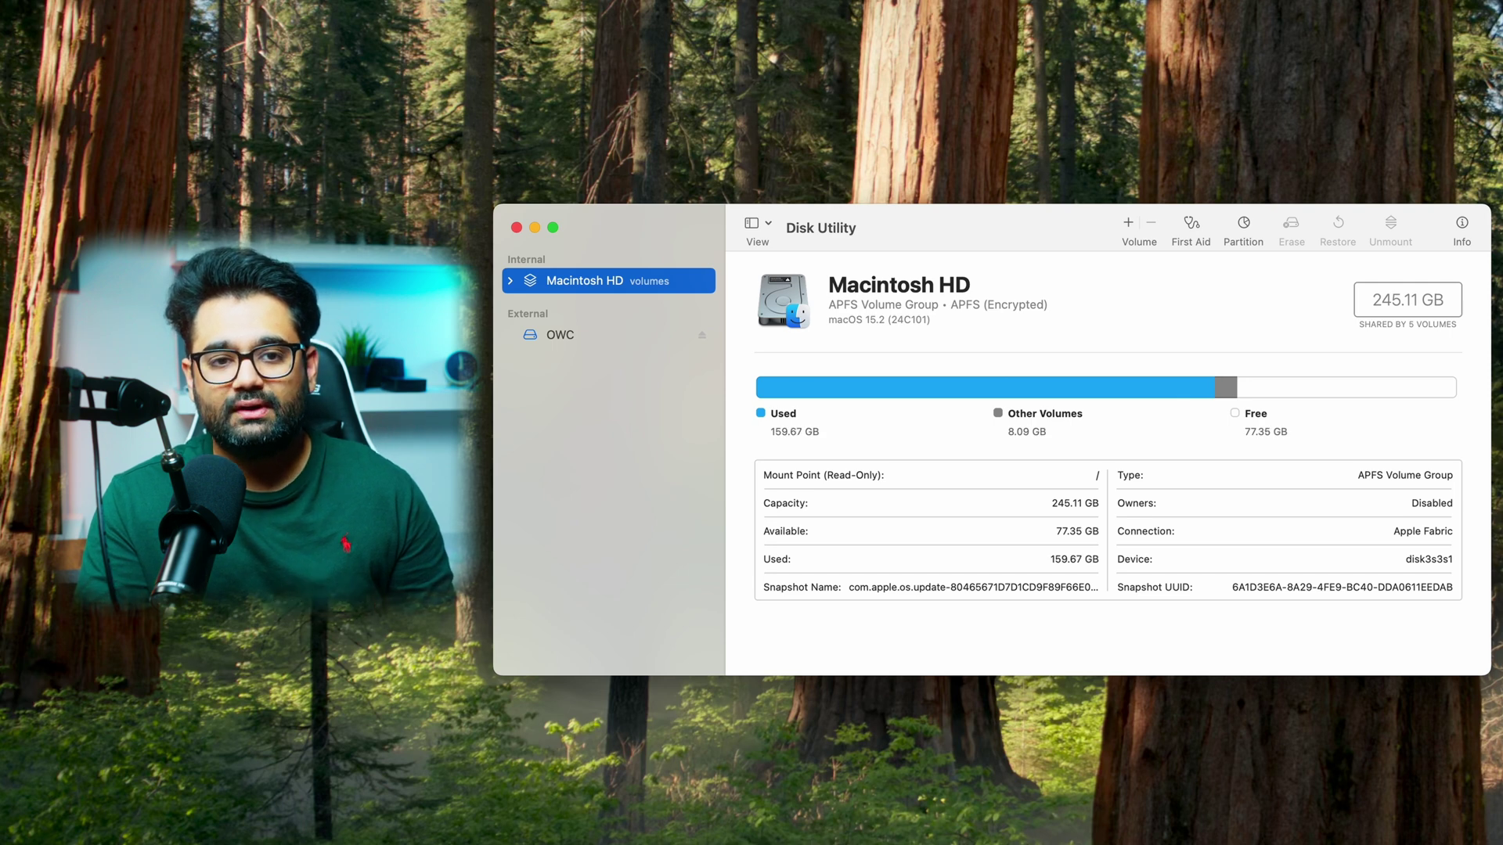
- Select the OWC drive and erase it in APFS format under the name OWC
left_click(598, 341)
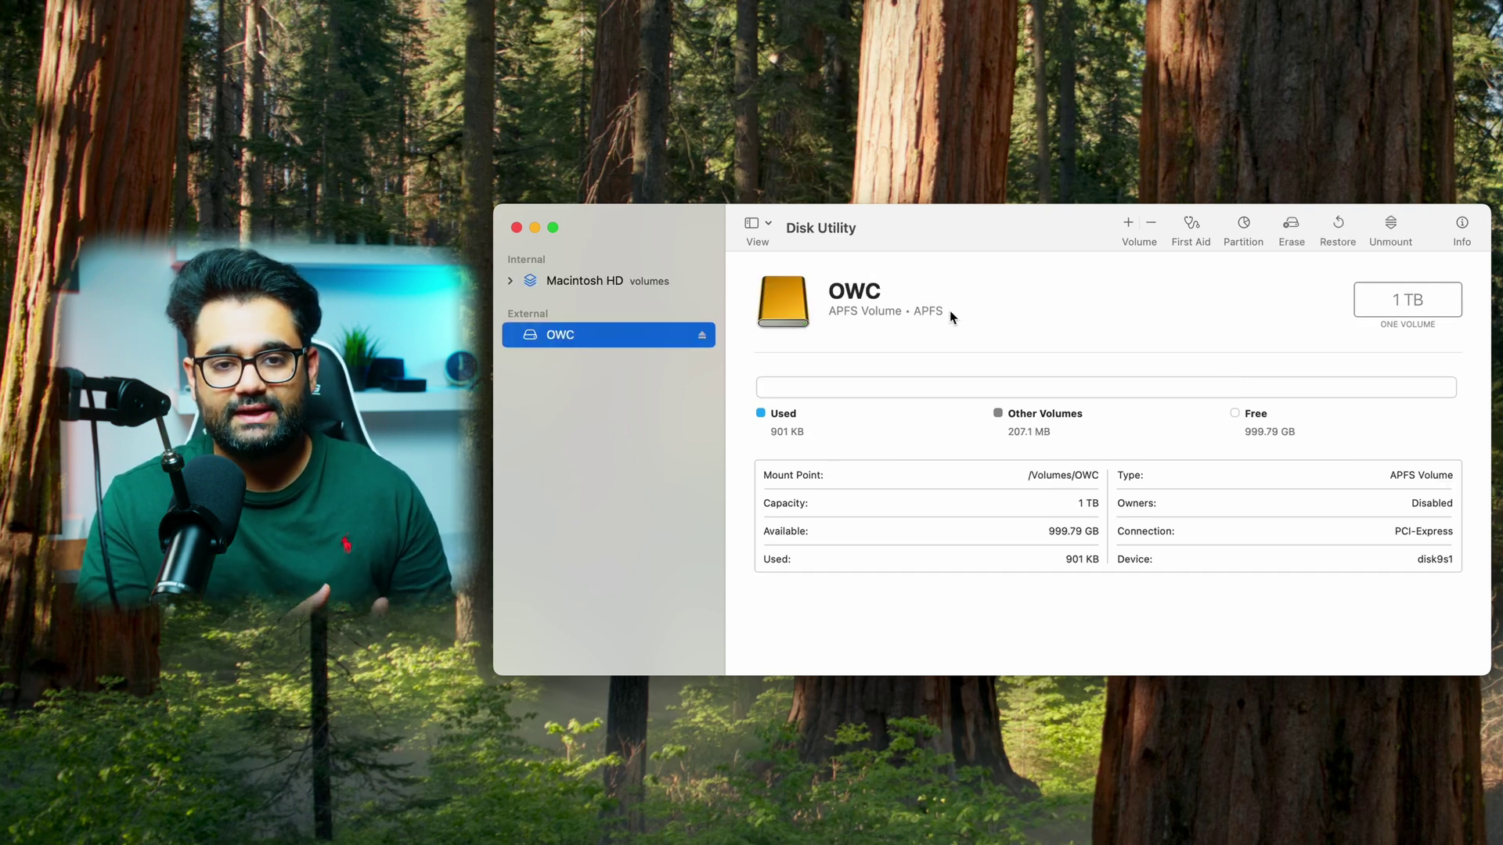
left_click(1292, 225)
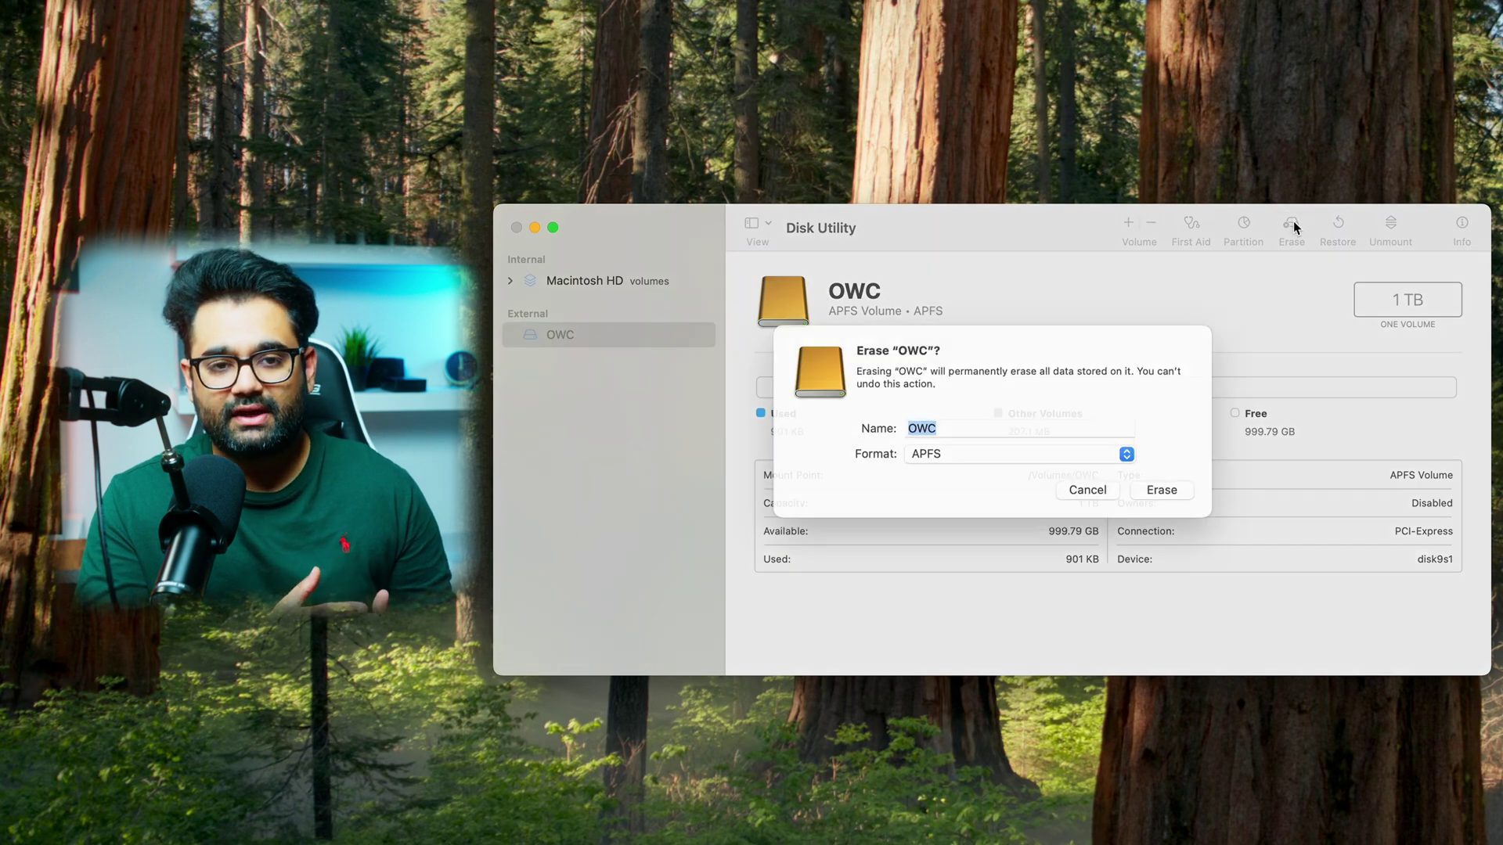
left_click(973, 480)
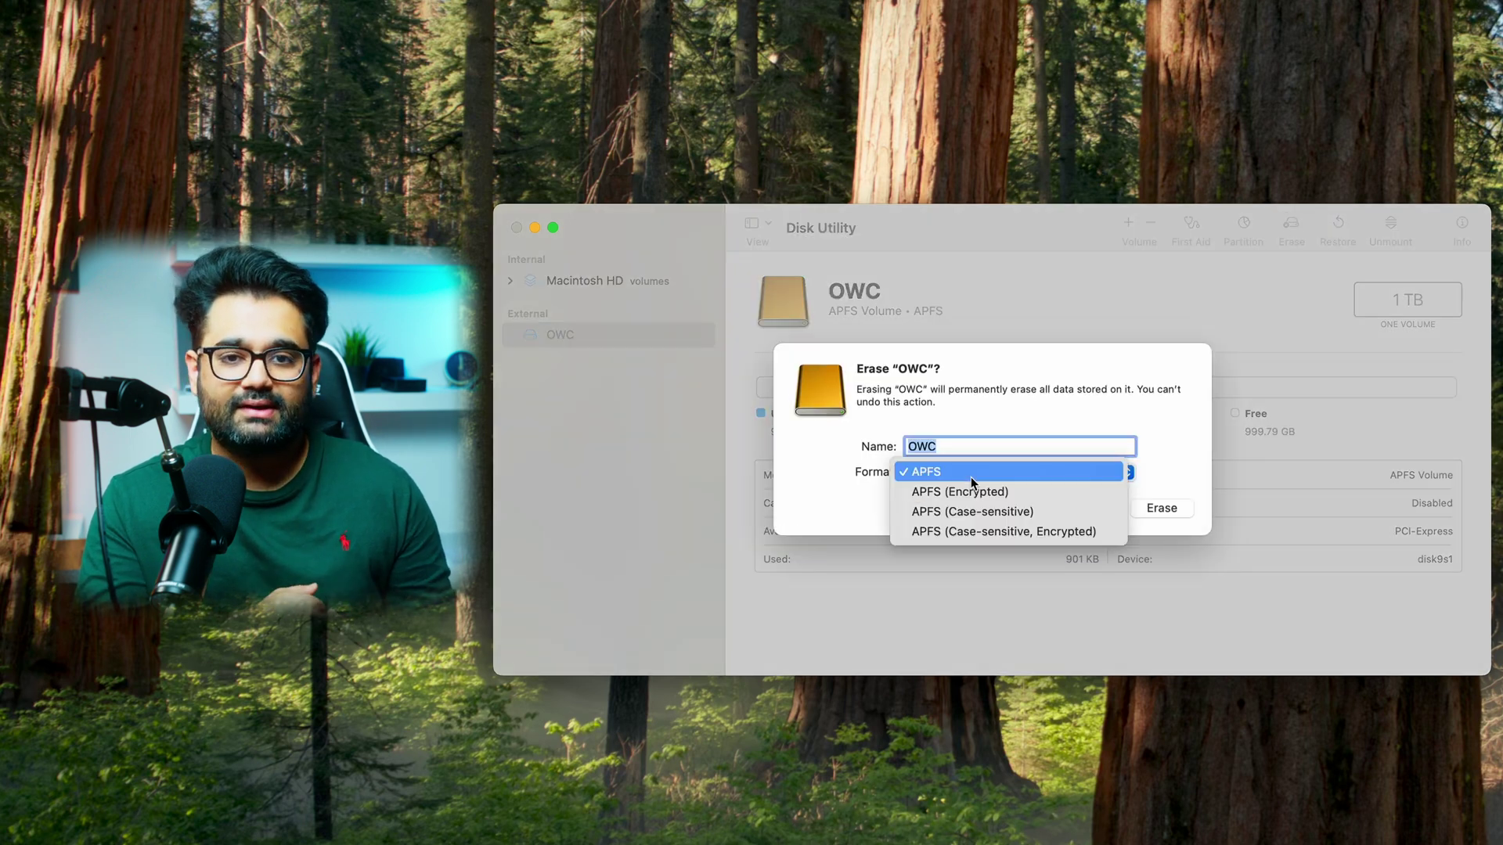
left_click(970, 476)
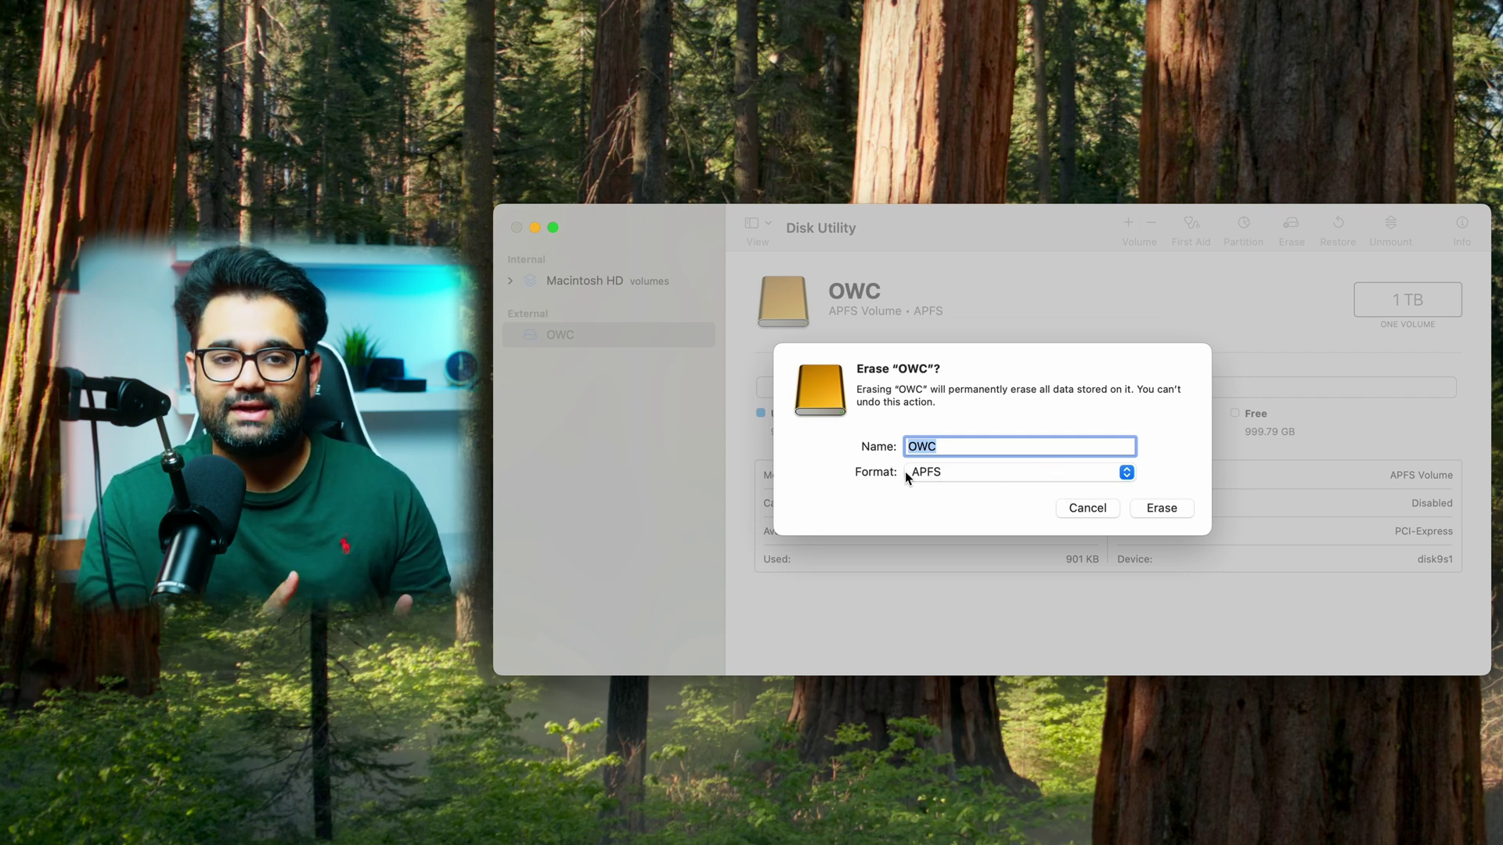
left_click(1161, 508)
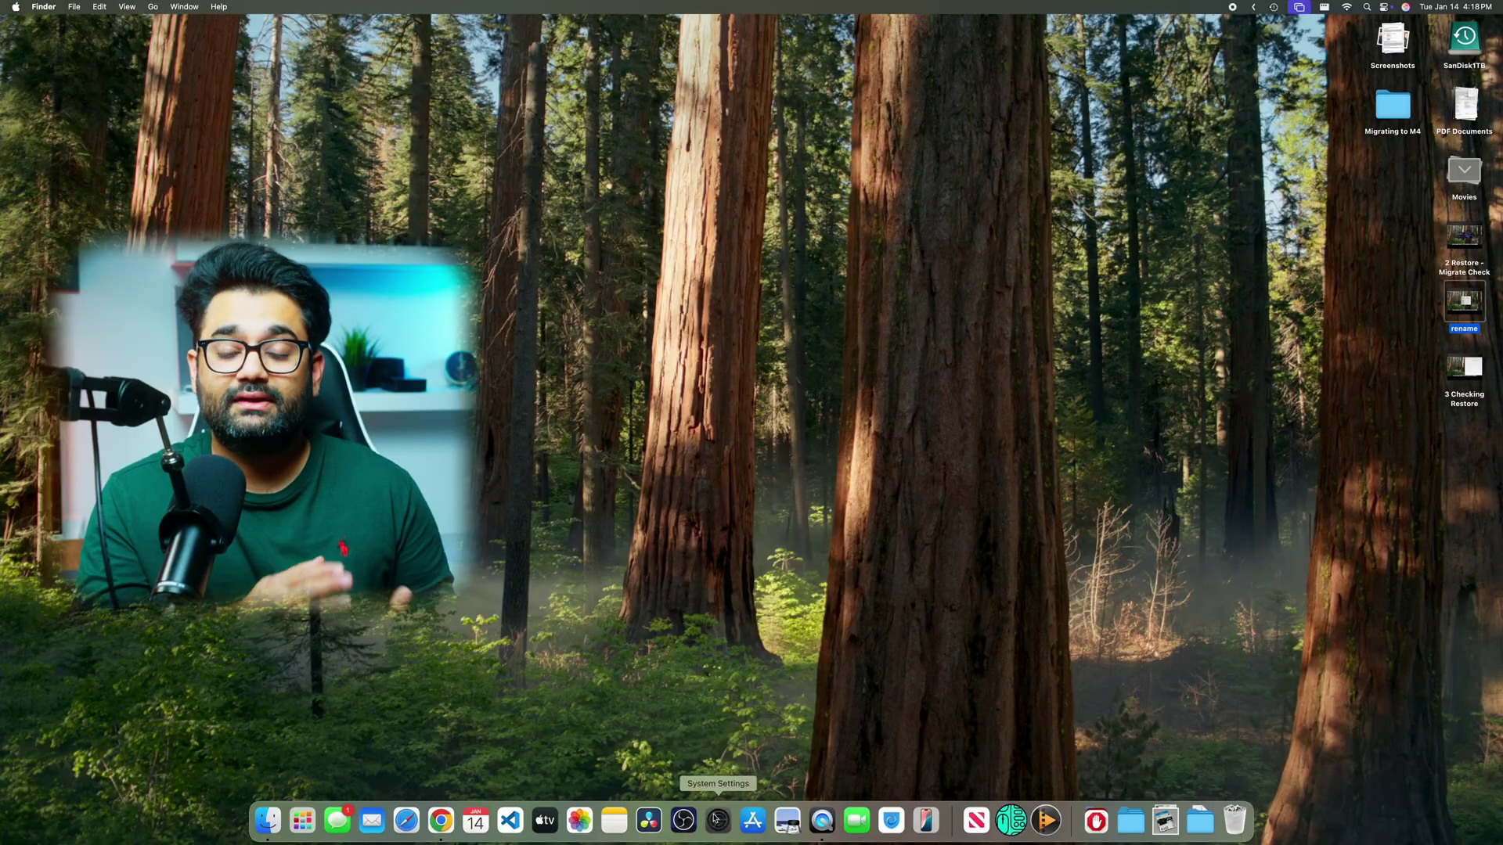
- Add an Administrator user 'm4admin' in Users & Groups with a password and hint
left_click(718, 820)
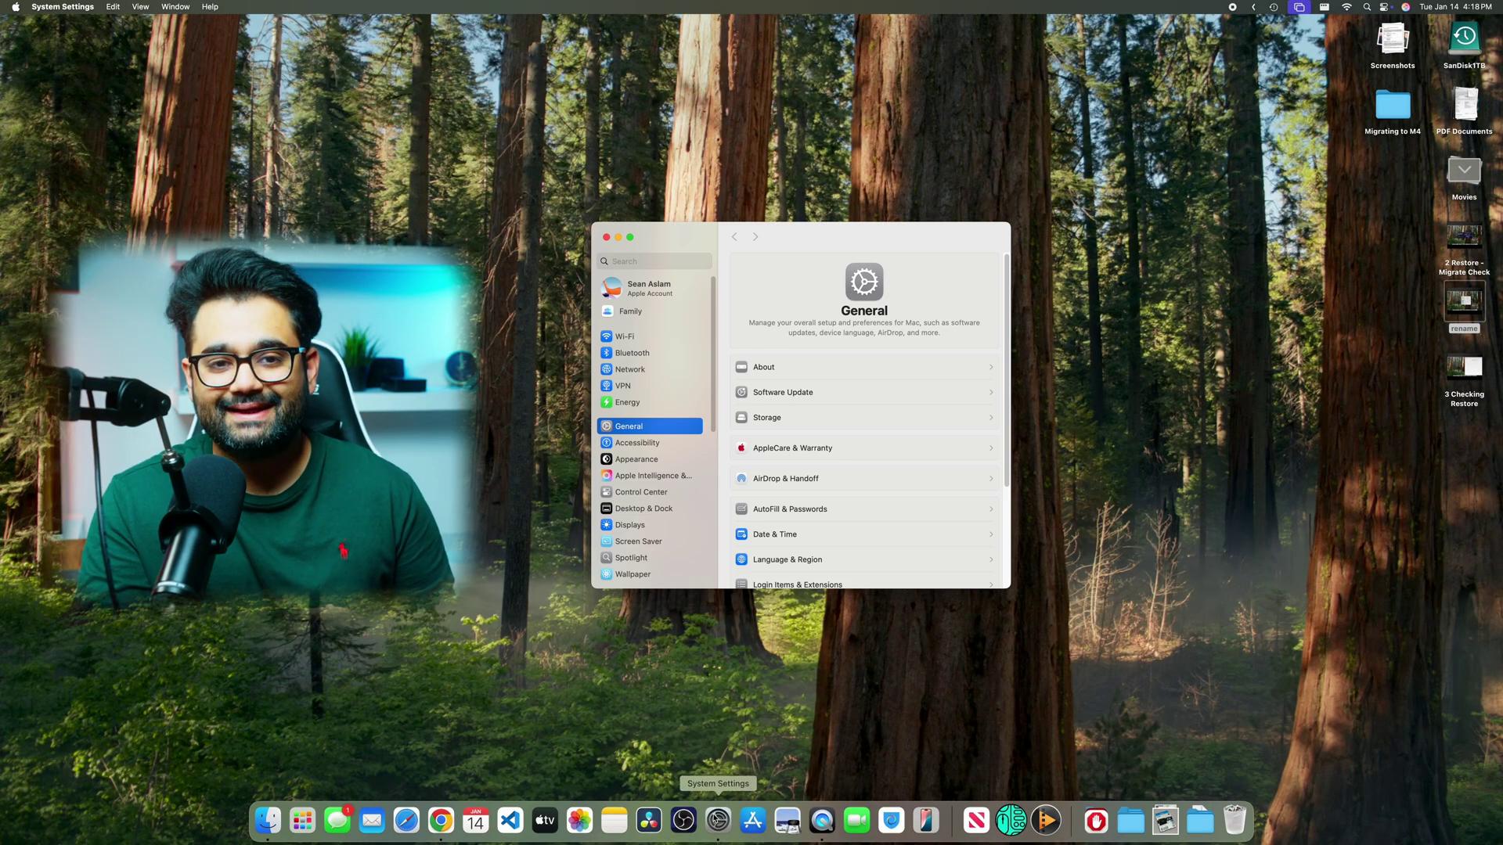
scroll(642, 562, "down", 5)
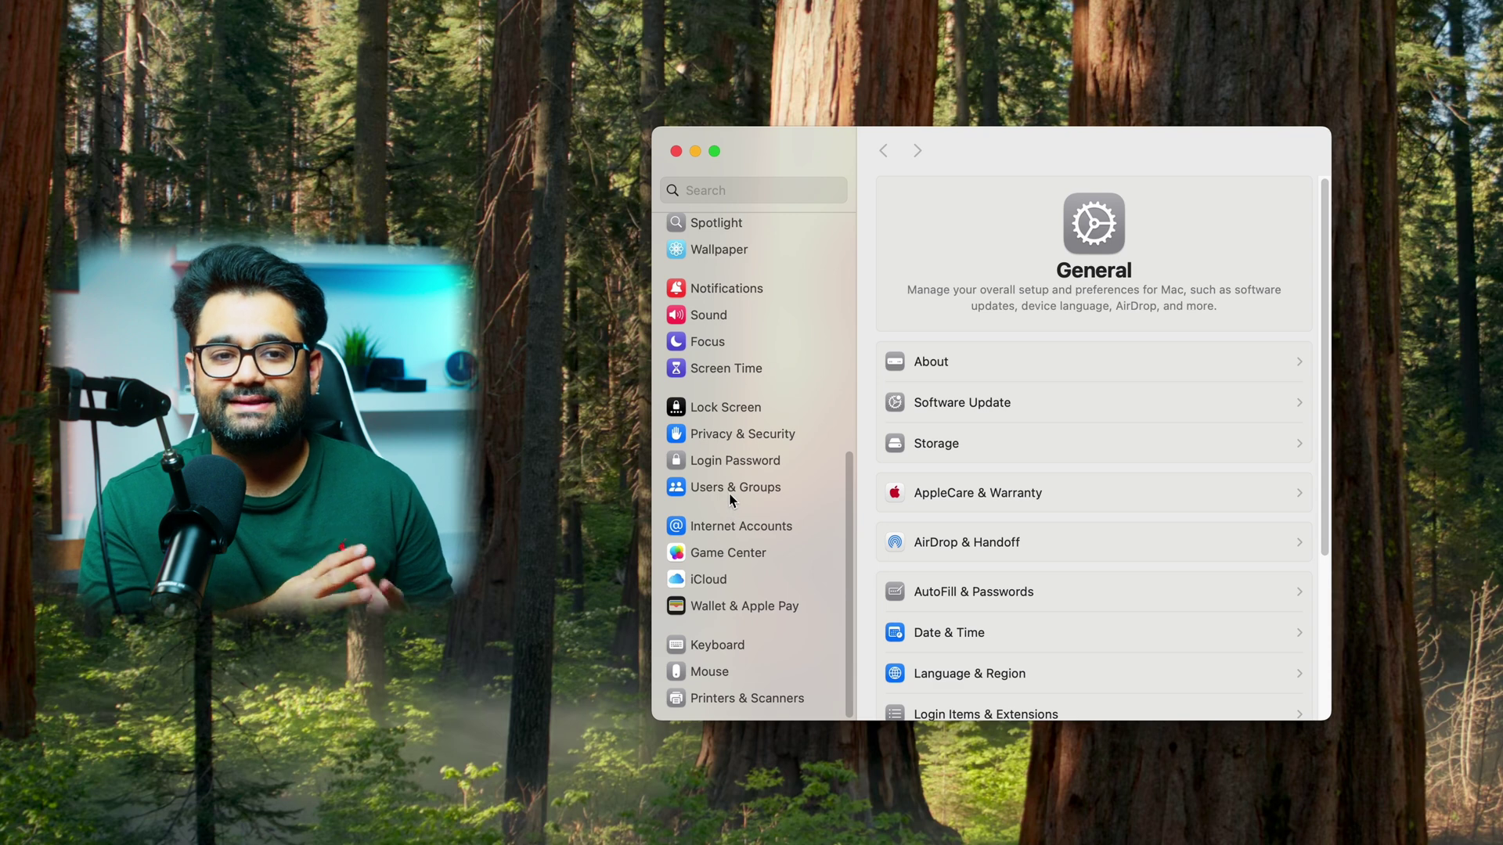
left_click(730, 489)
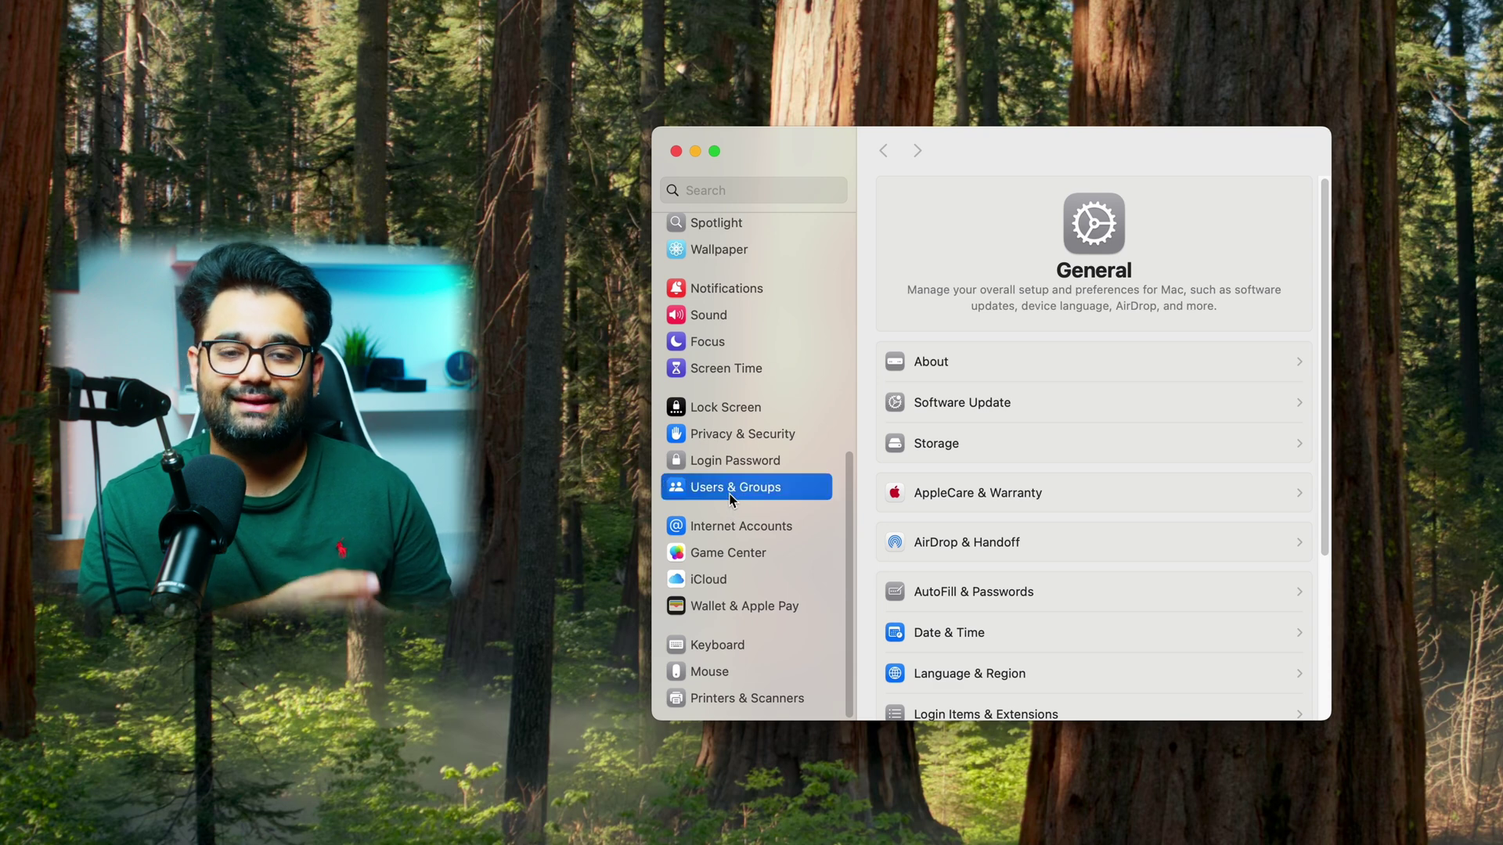
left_click(1269, 300)
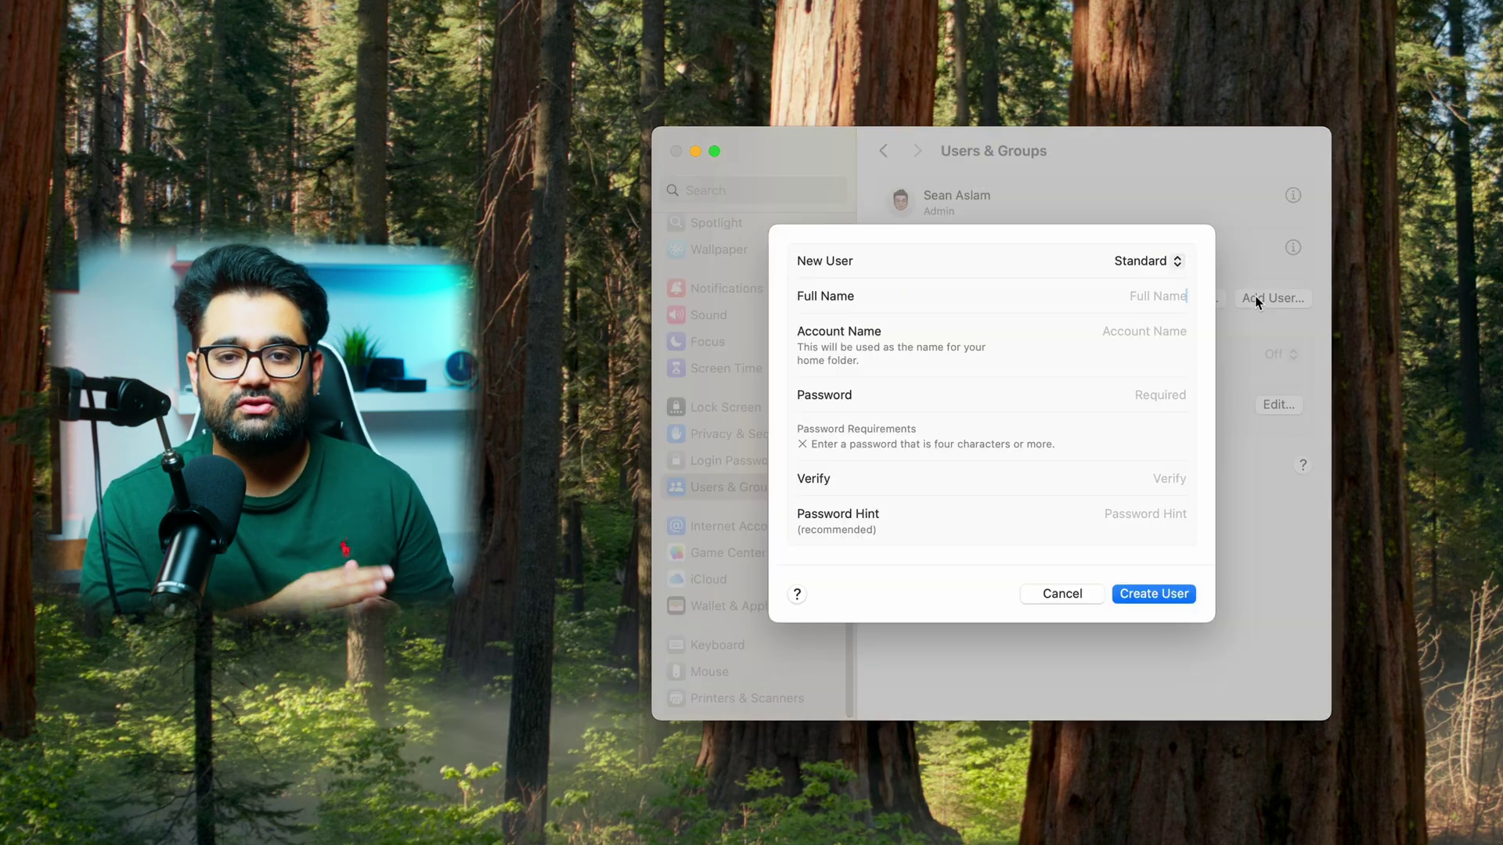
left_click(1178, 267)
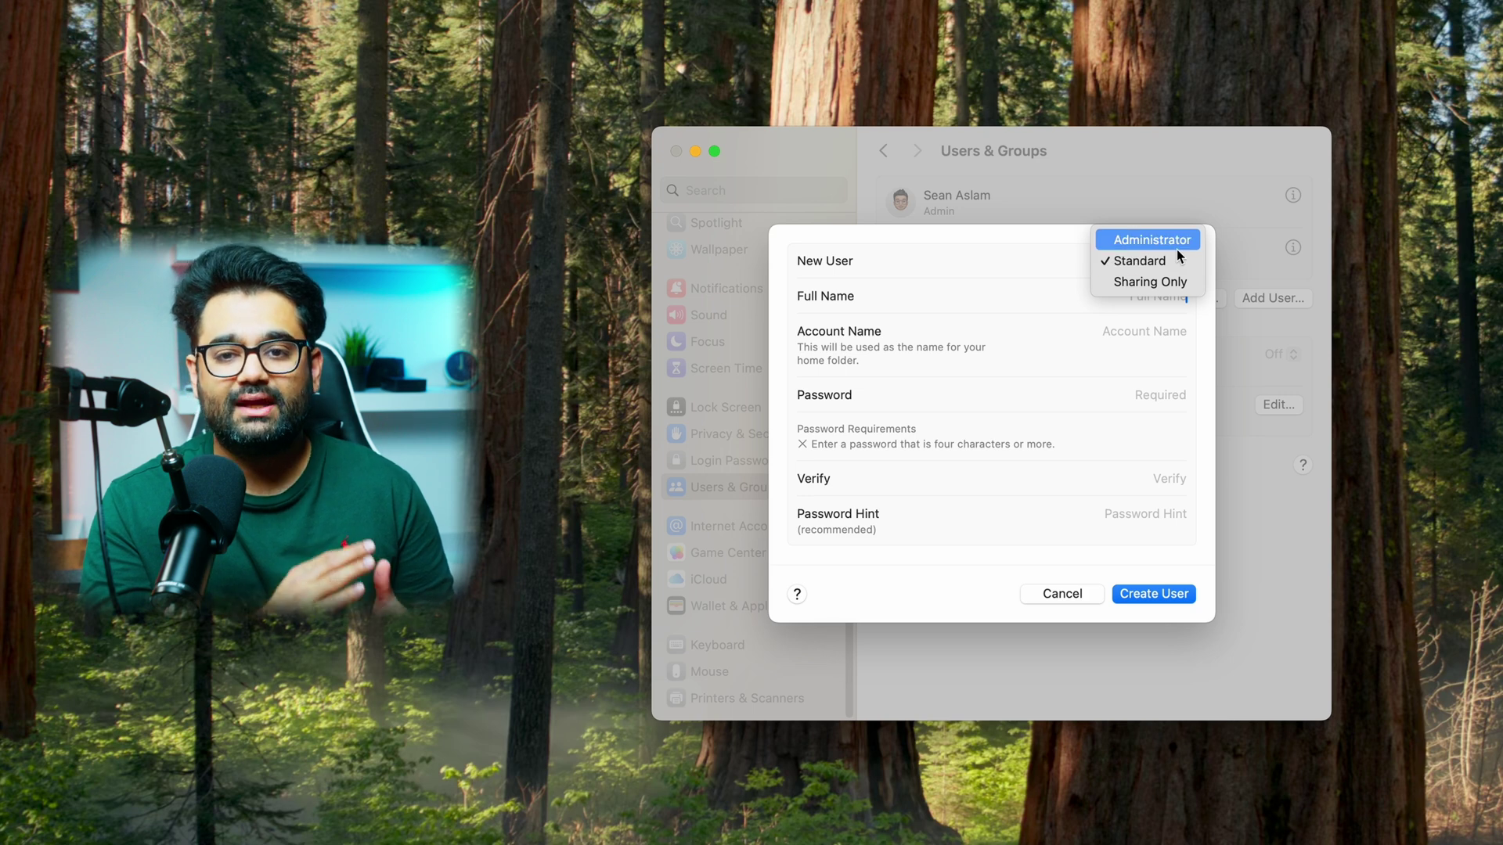
left_click(1177, 248)
type("m4admin")
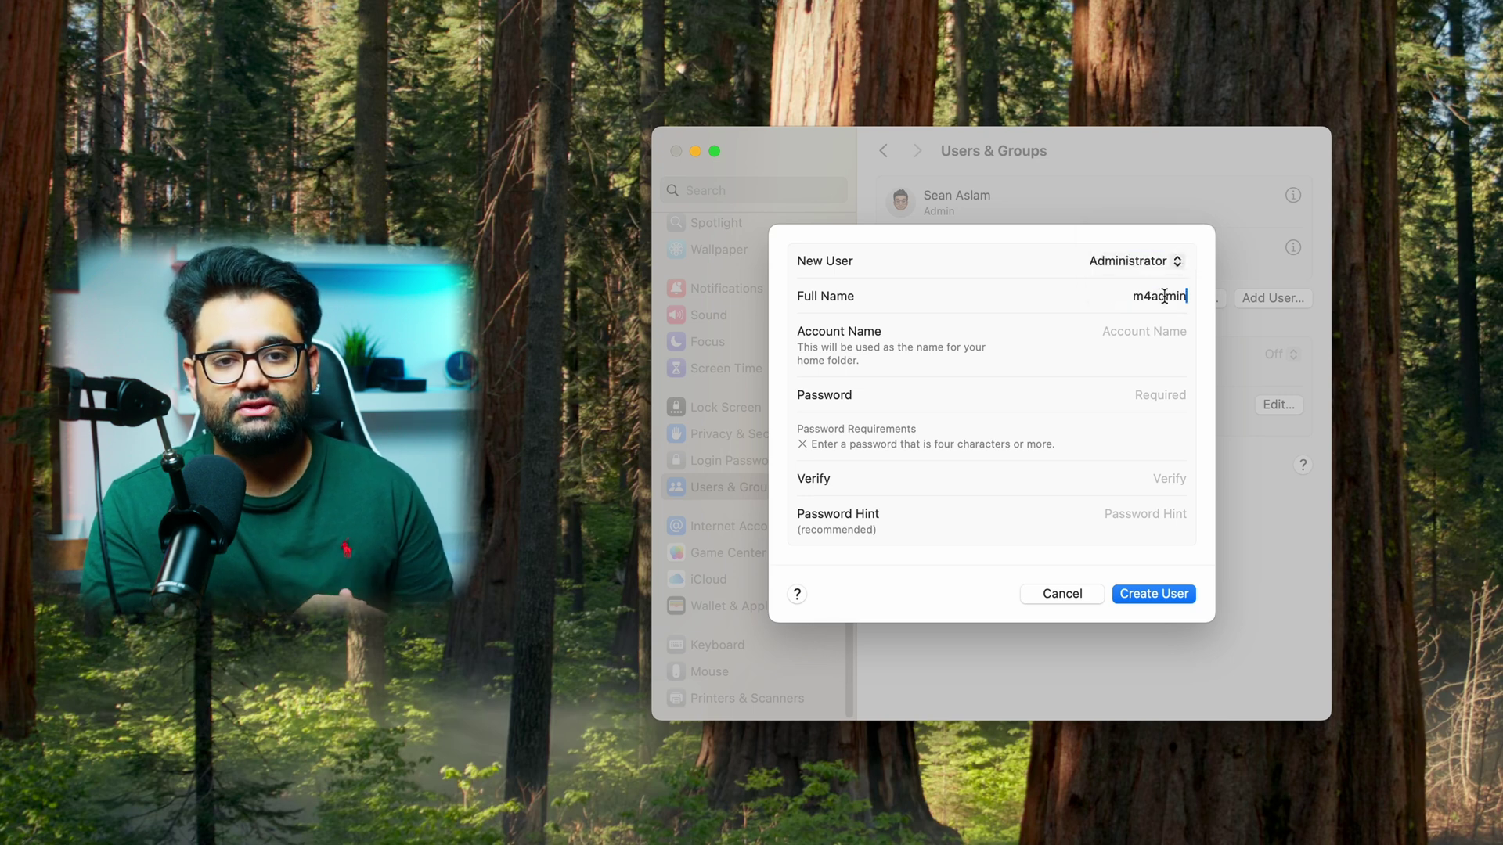
left_click(1166, 327)
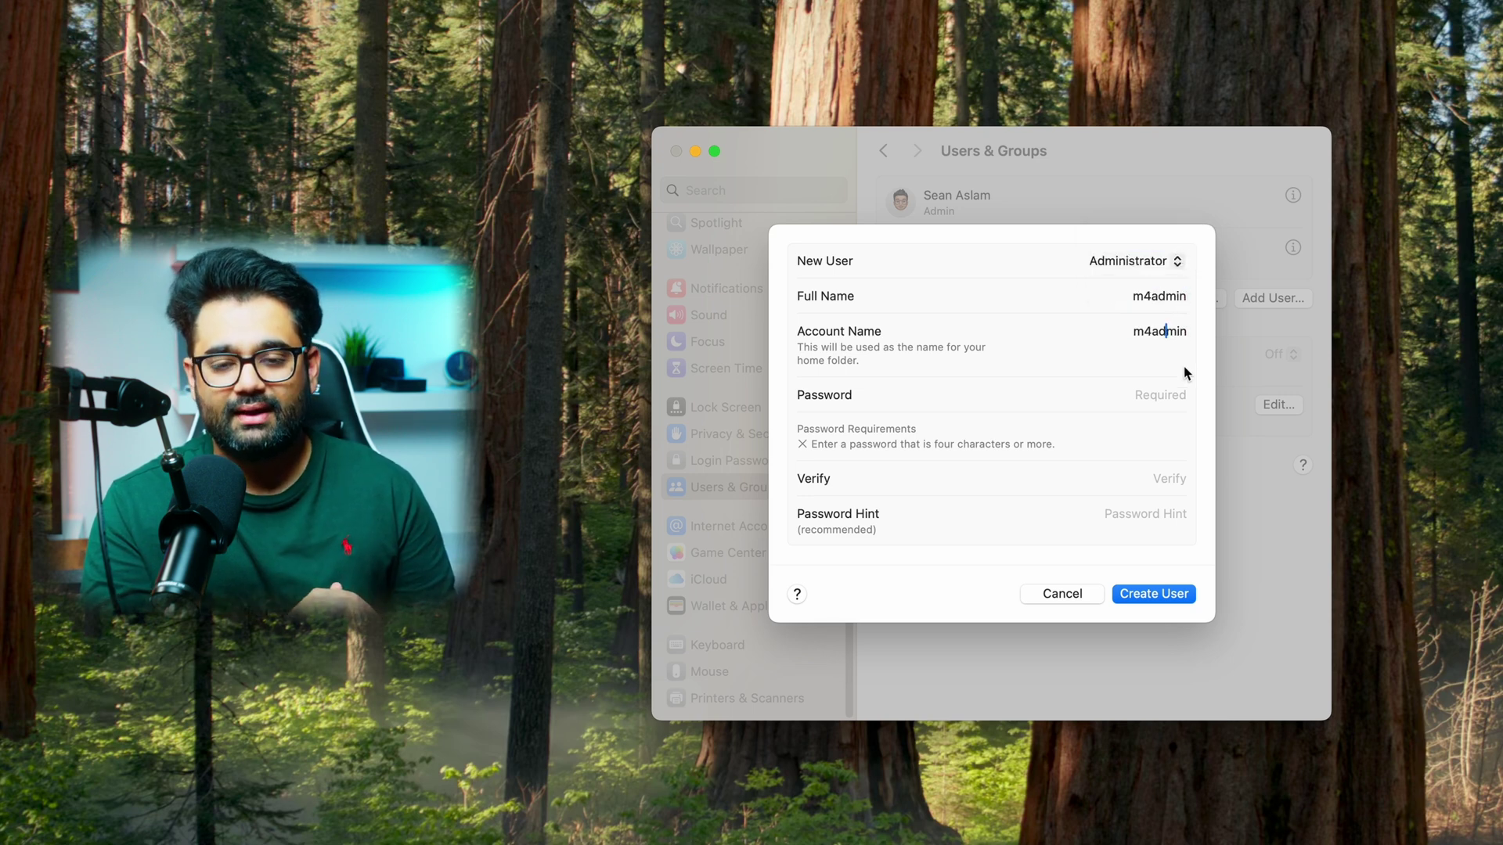
left_click(1176, 393)
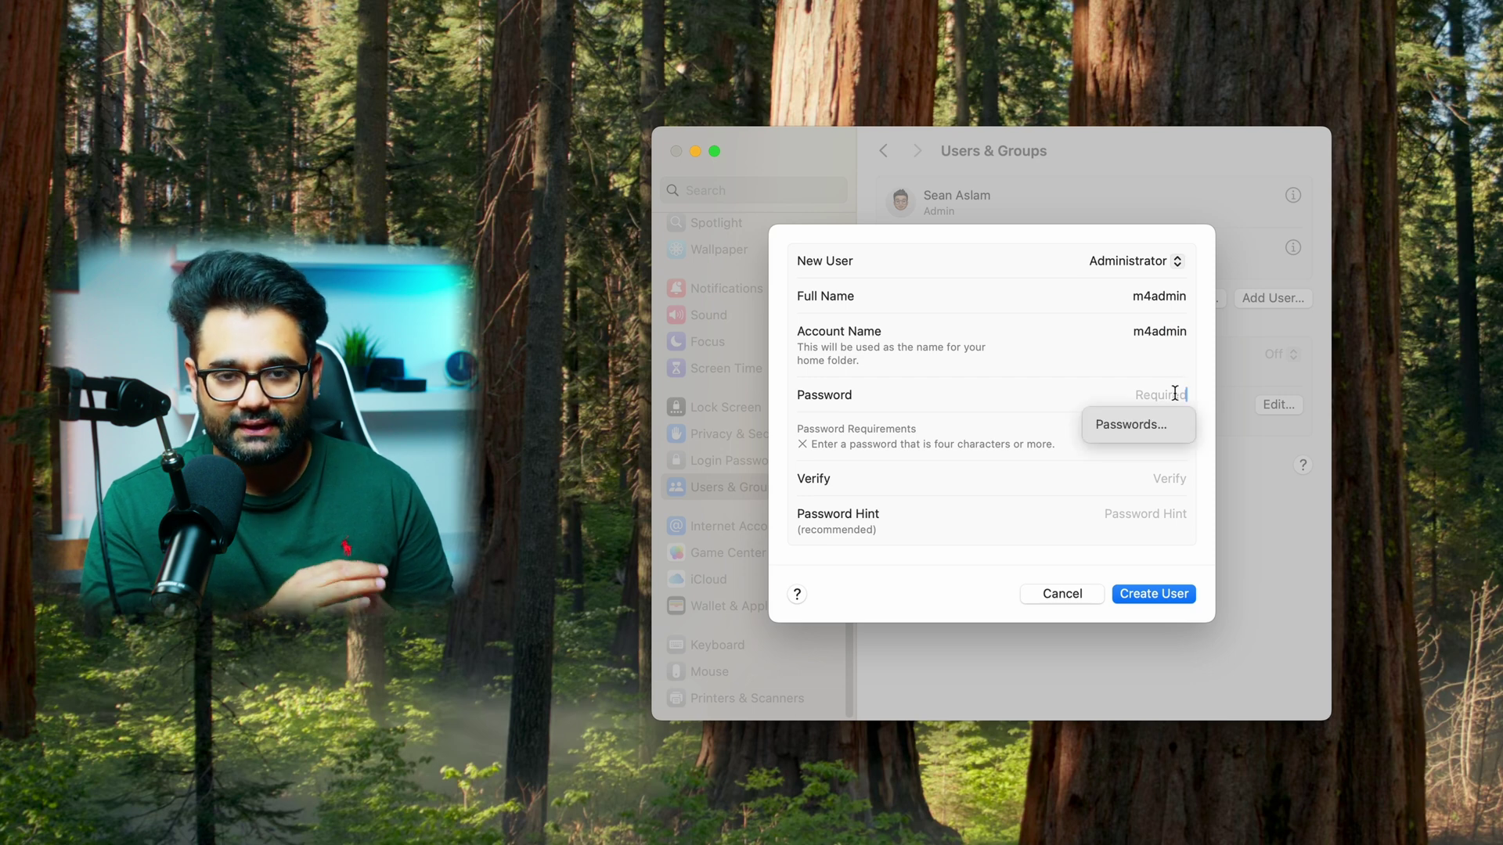
type("1")
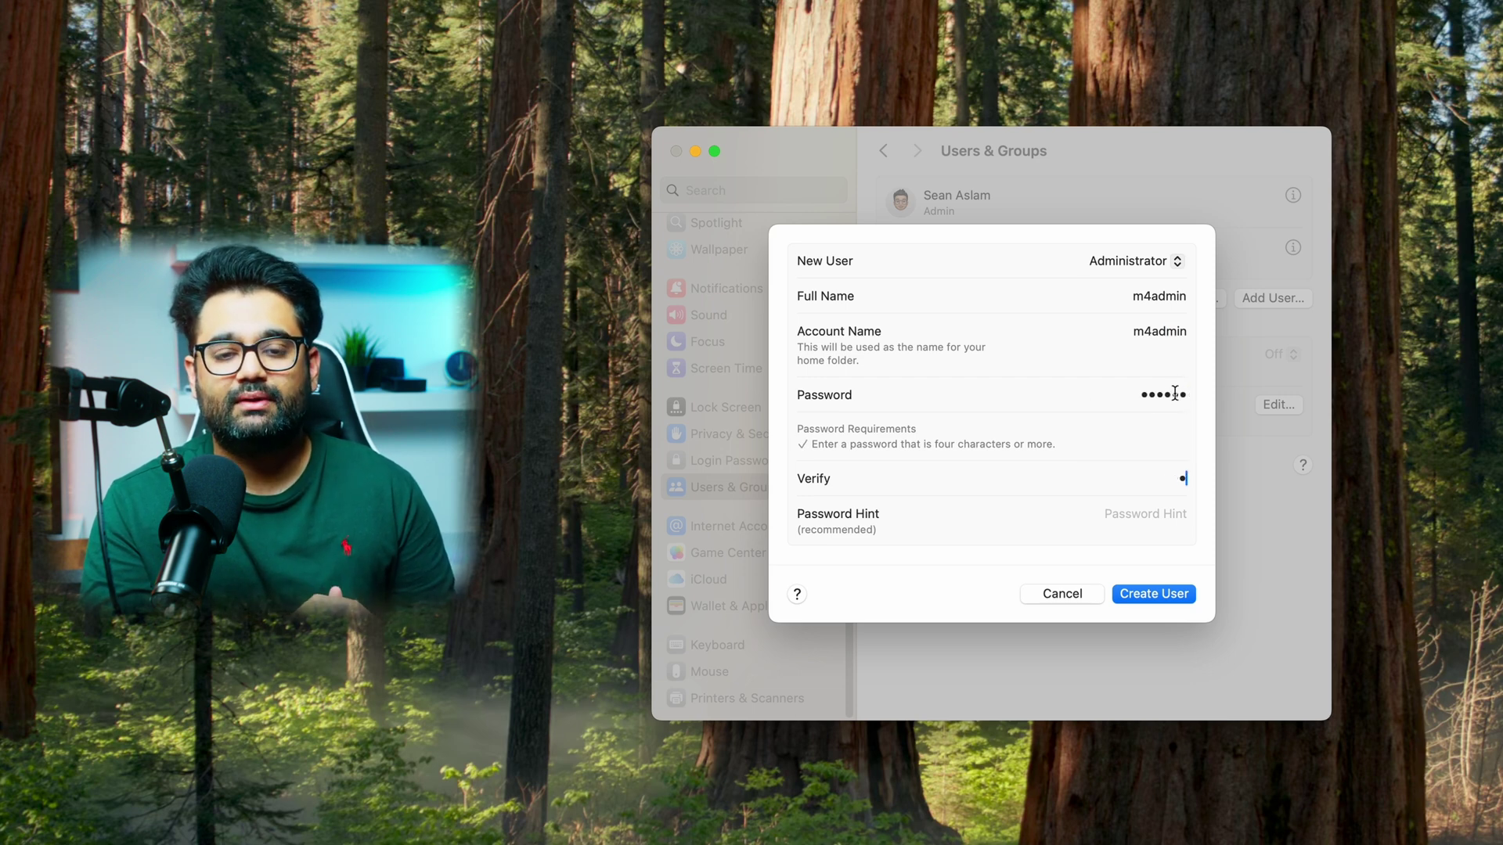
type("6")
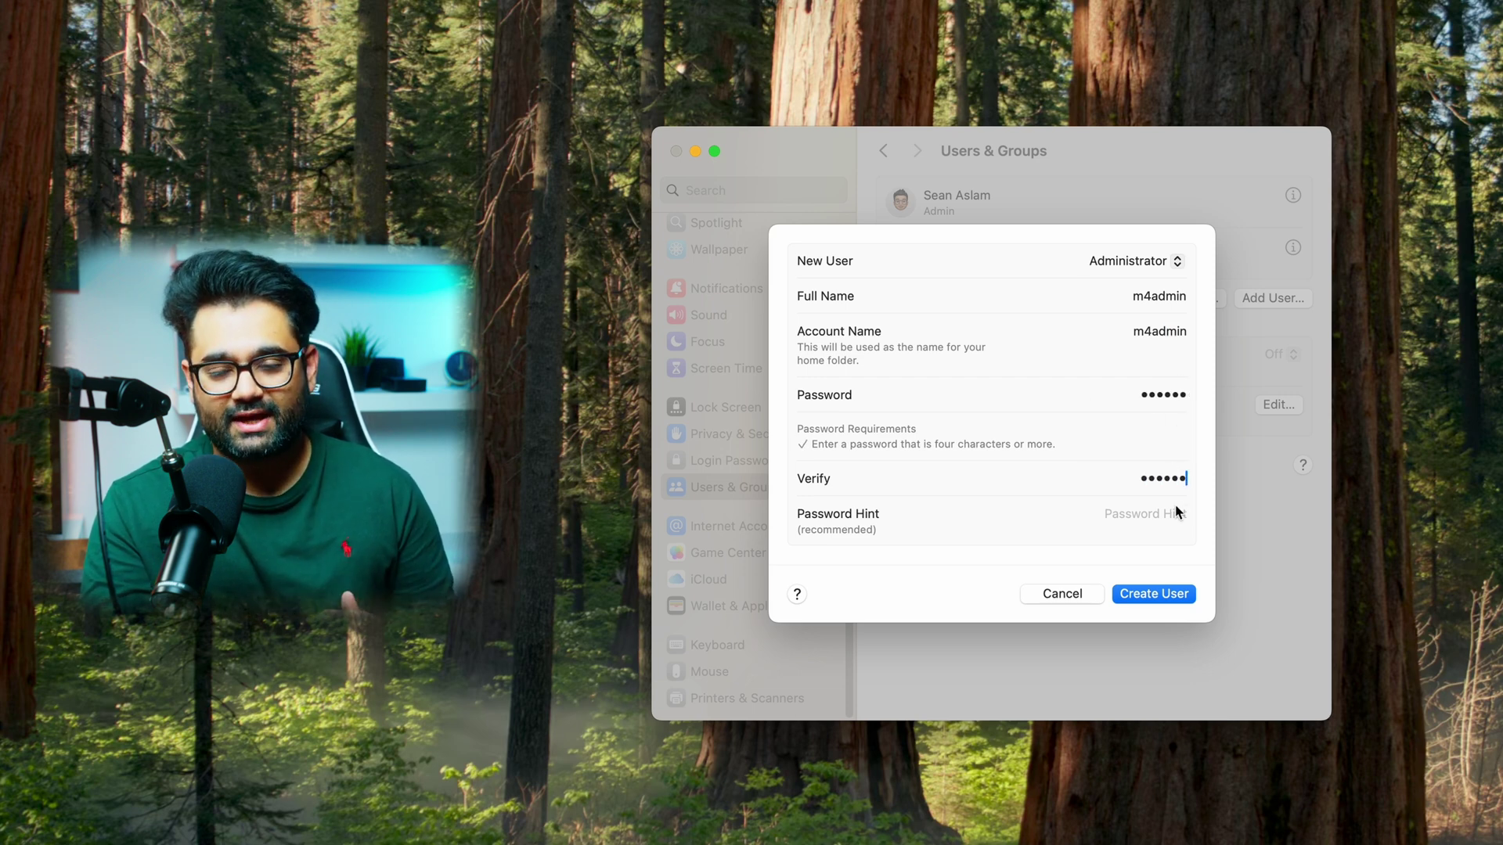
type("hint")
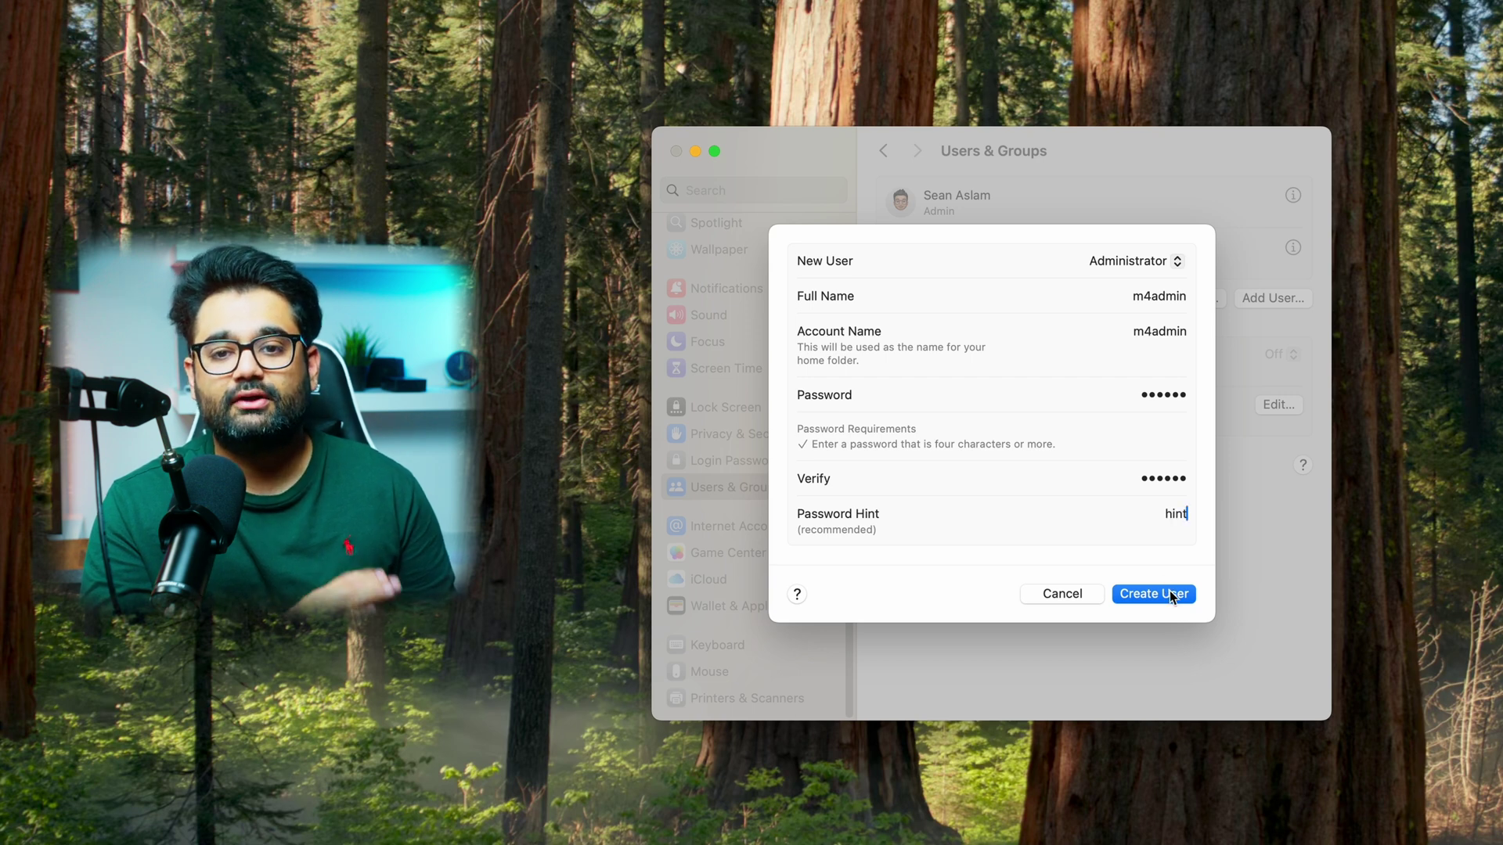
left_click(1172, 595)
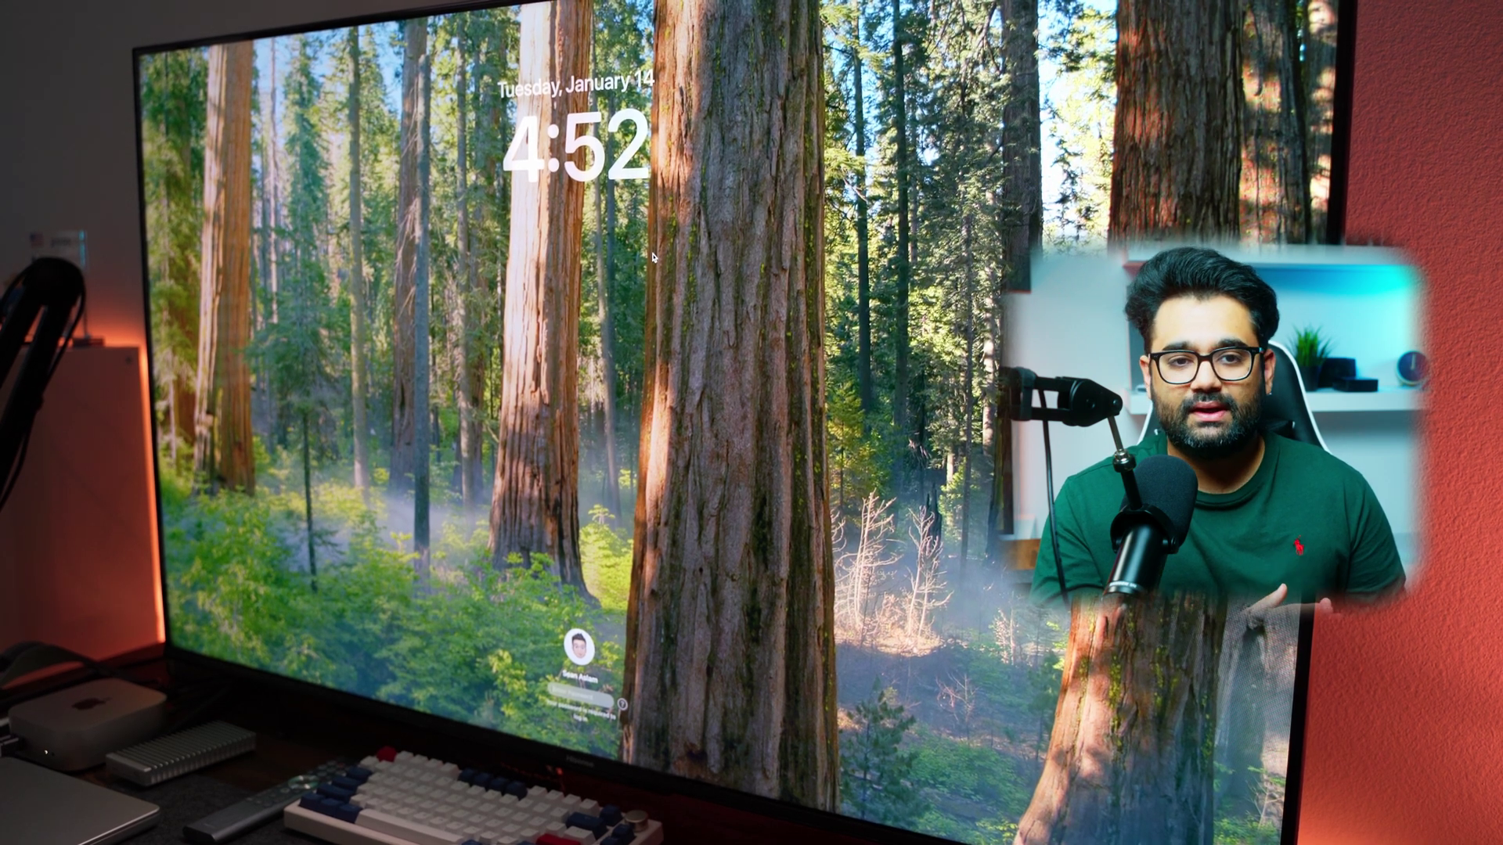
- Log in as the new admin account and skip the accessibility options
key("Escape")
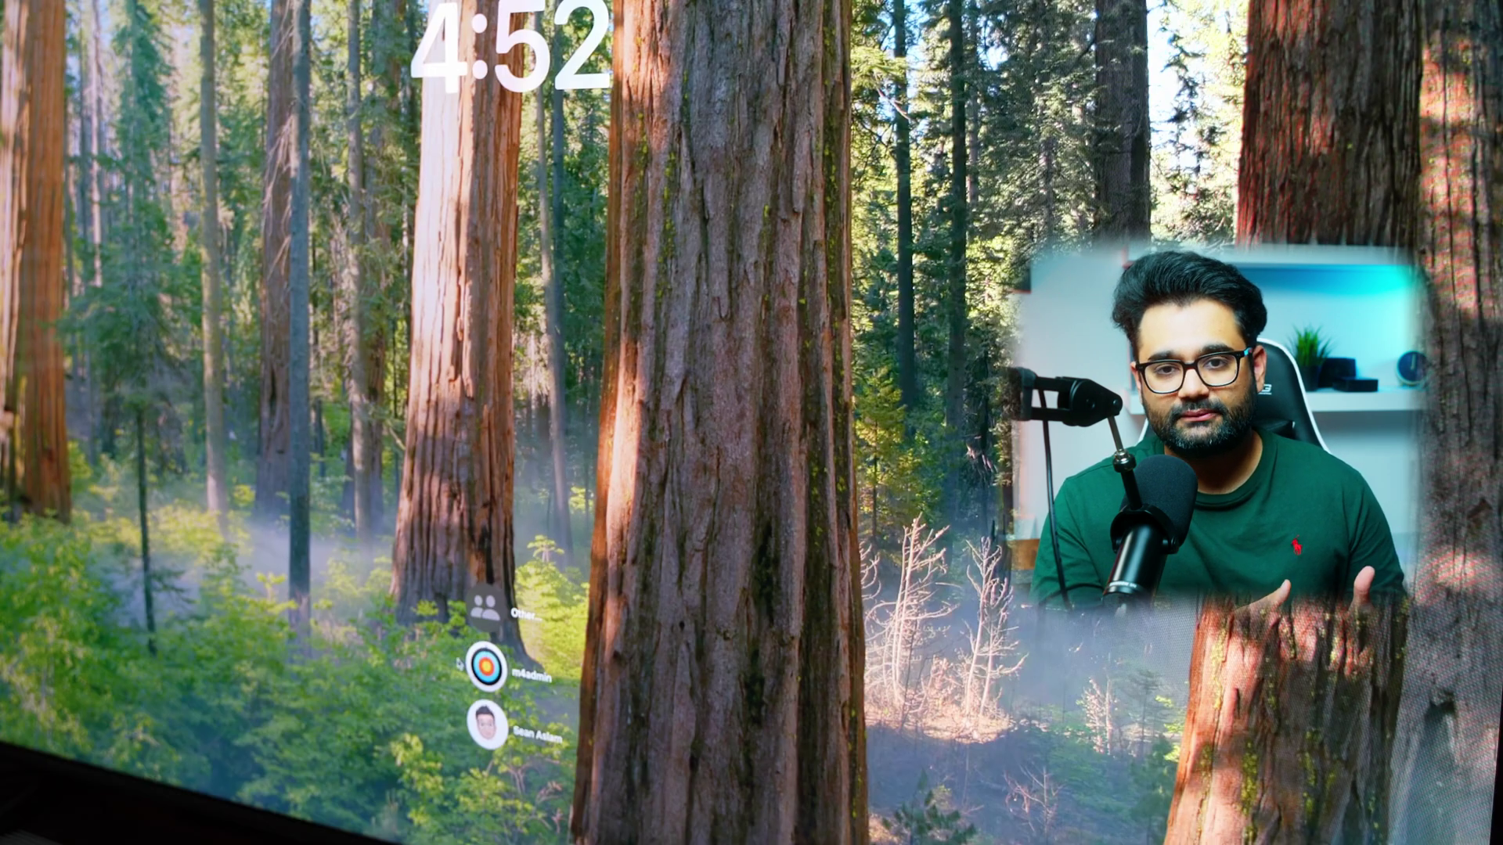
left_click(478, 666)
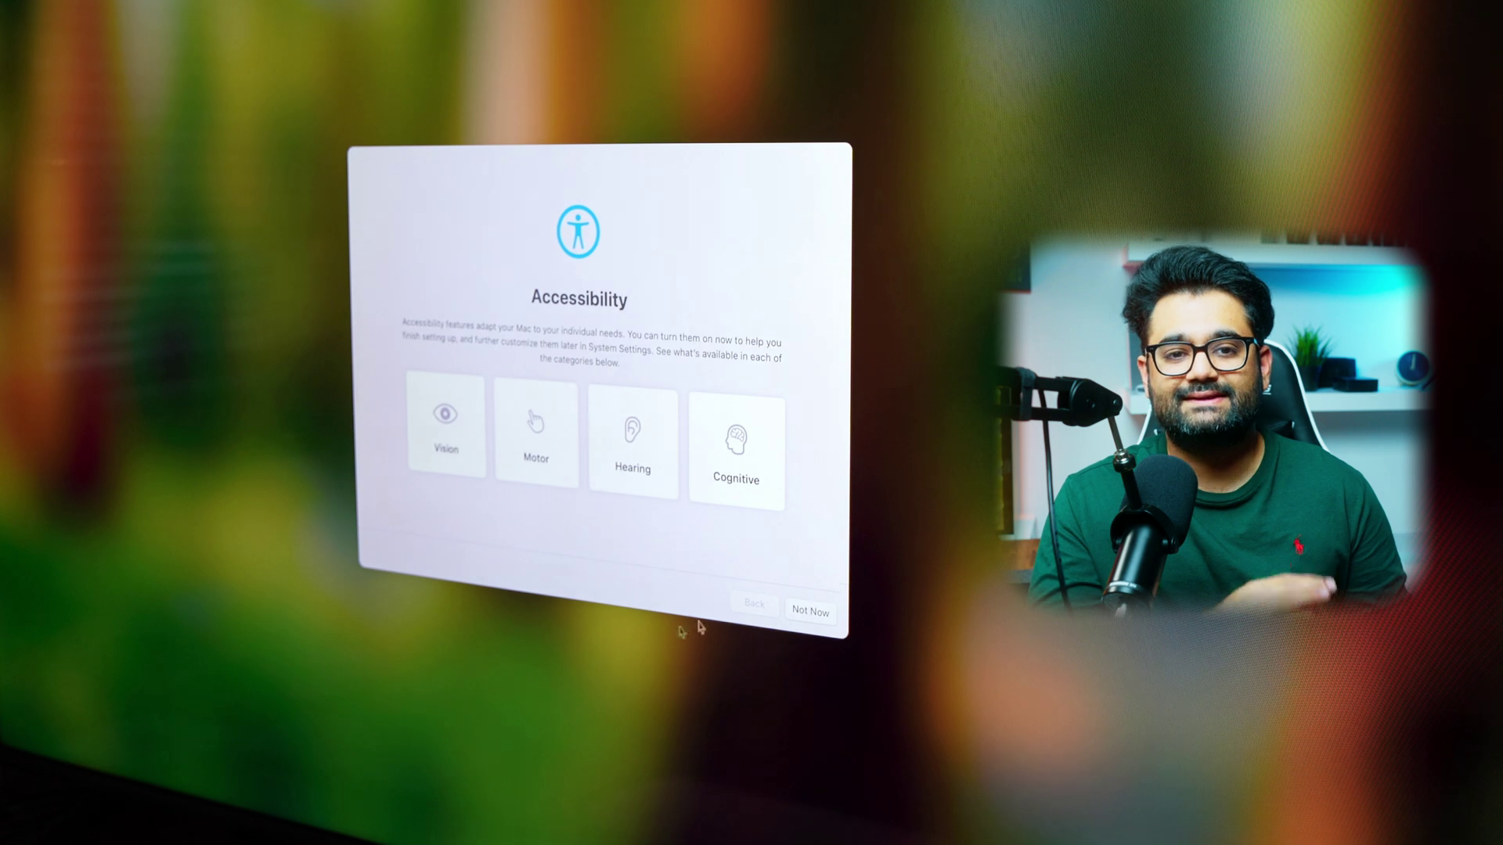
left_click(799, 616)
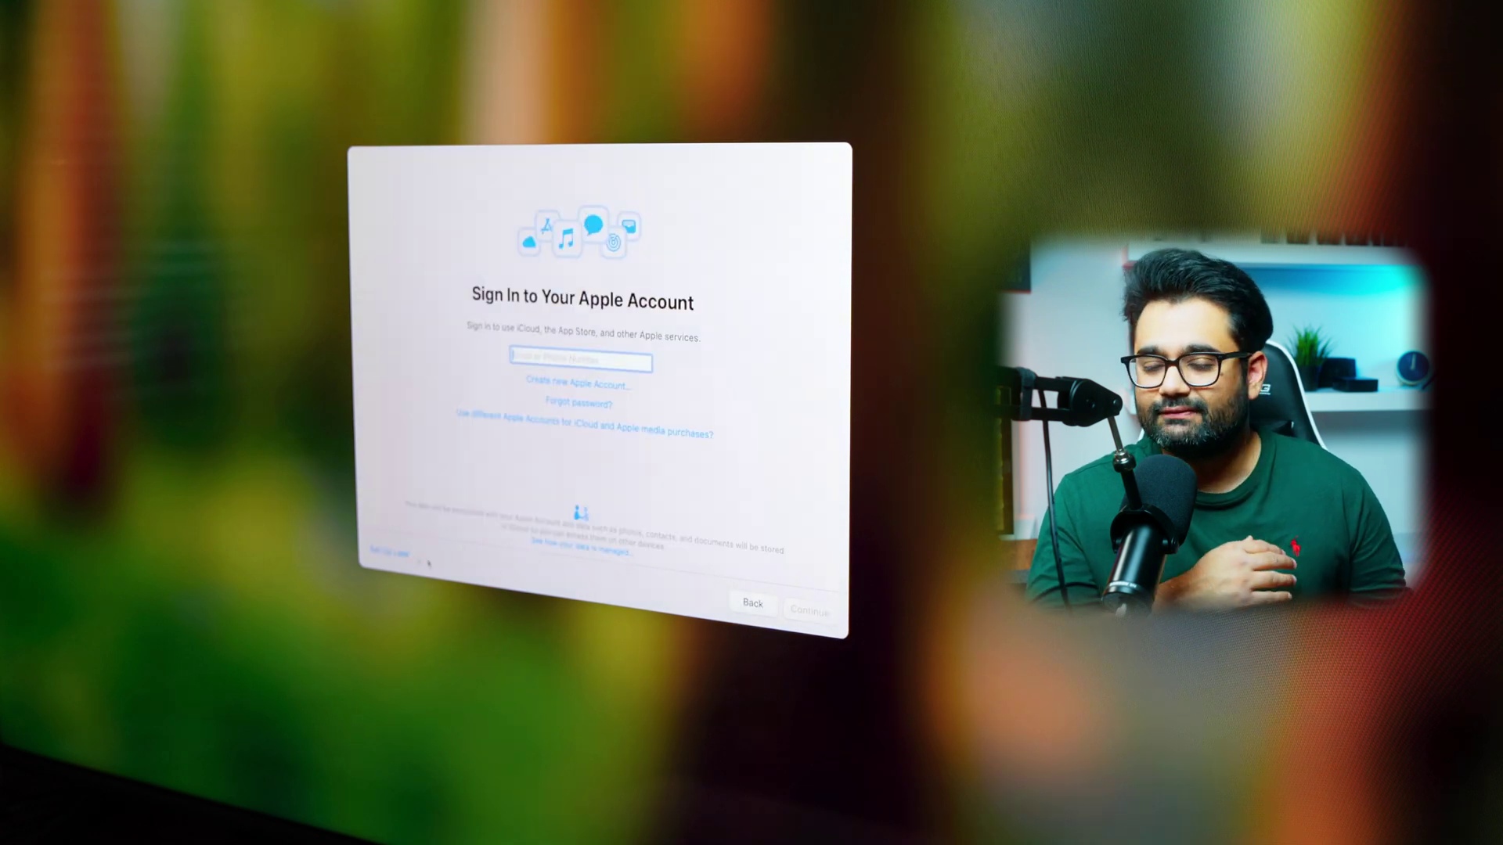
- Skip Apple Account sign-in and continue past Analytics, Screen Time and Apple Intelligence
left_click(400, 551)
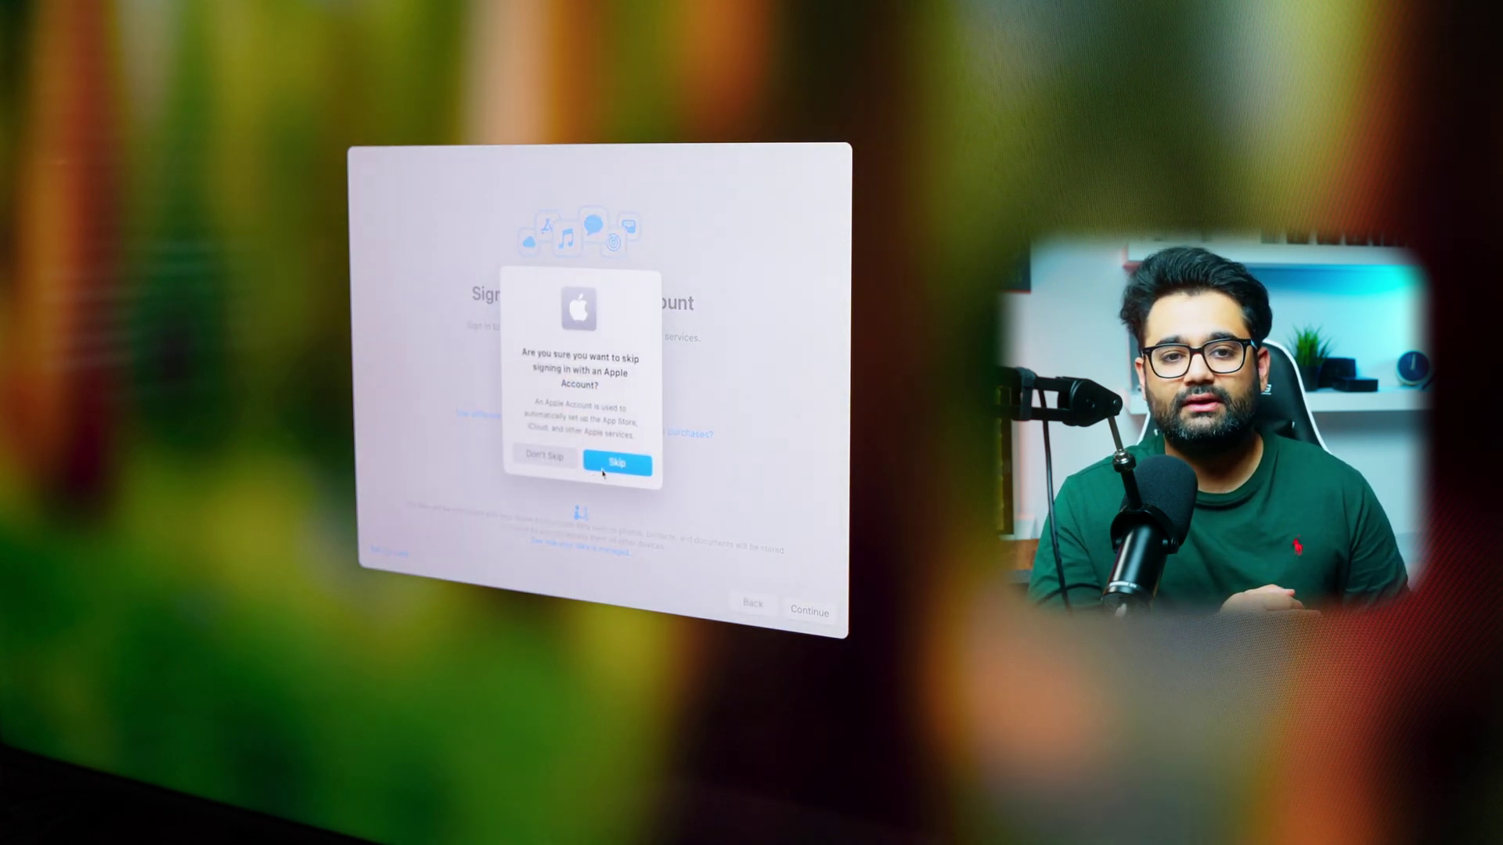
left_click(603, 469)
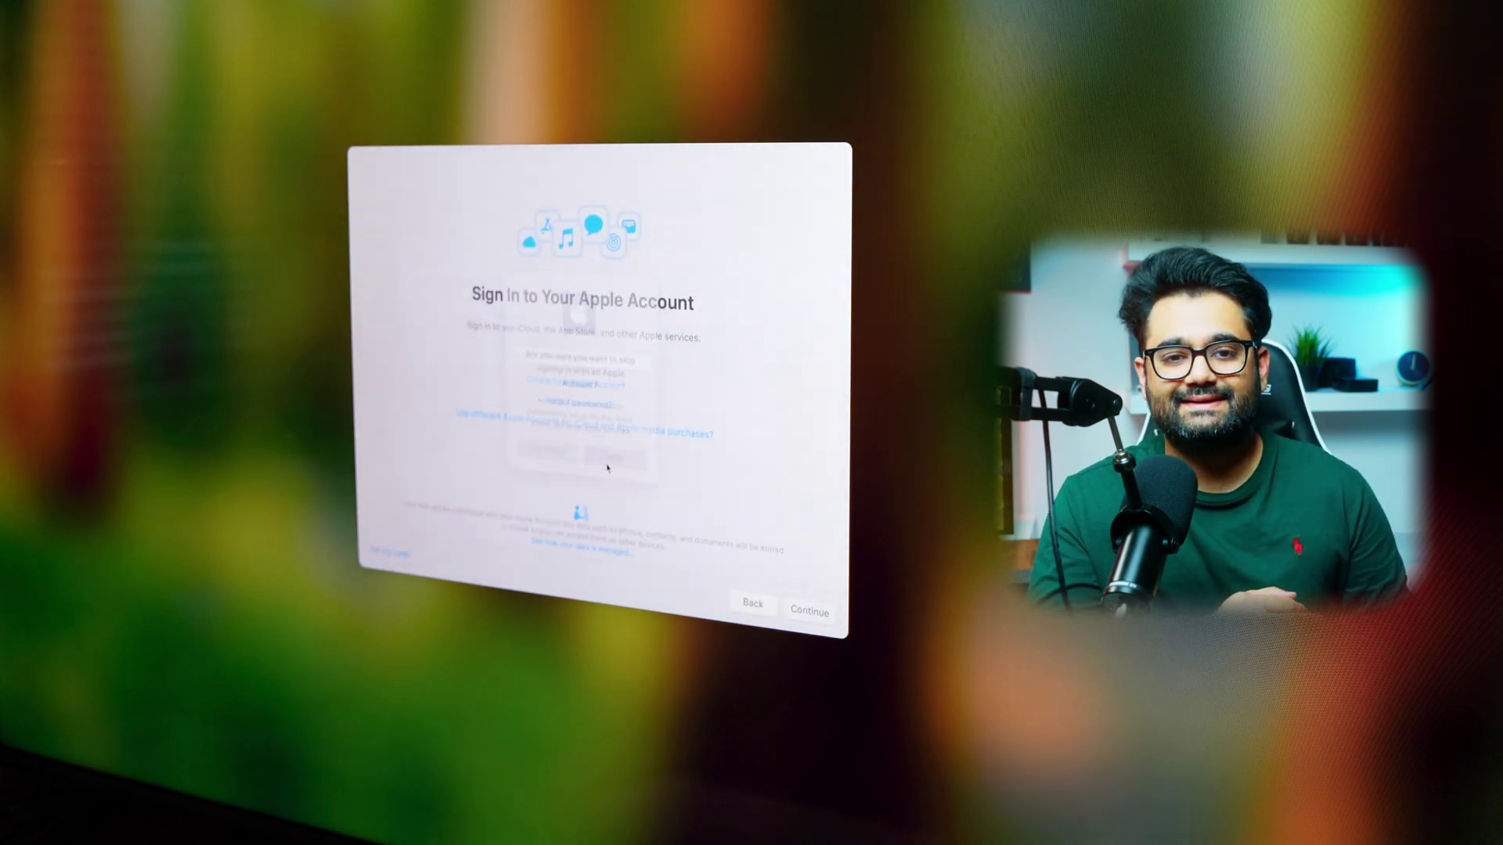
left_click(790, 607)
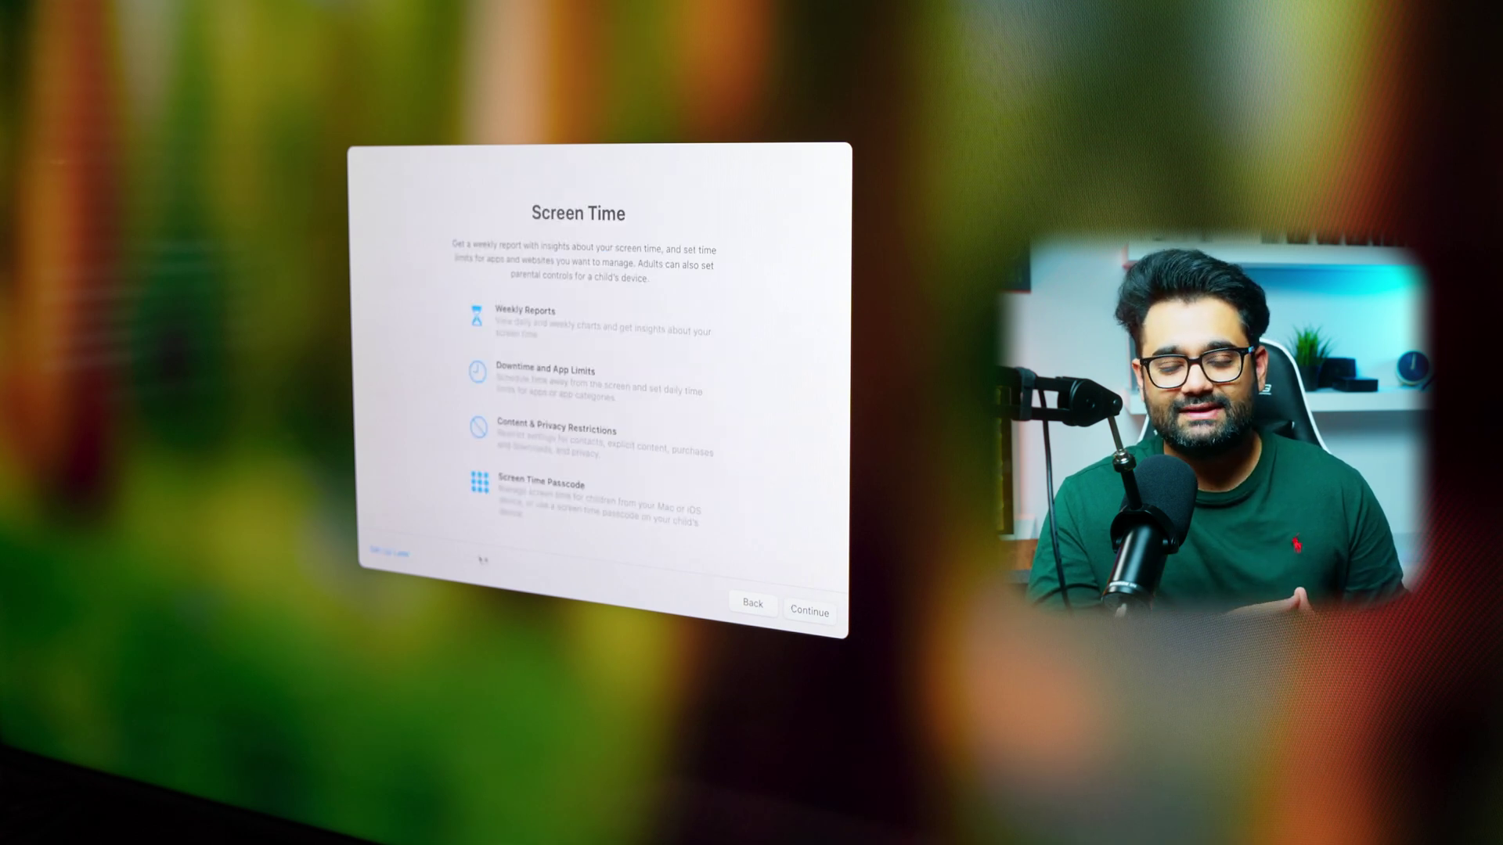
left_click(405, 557)
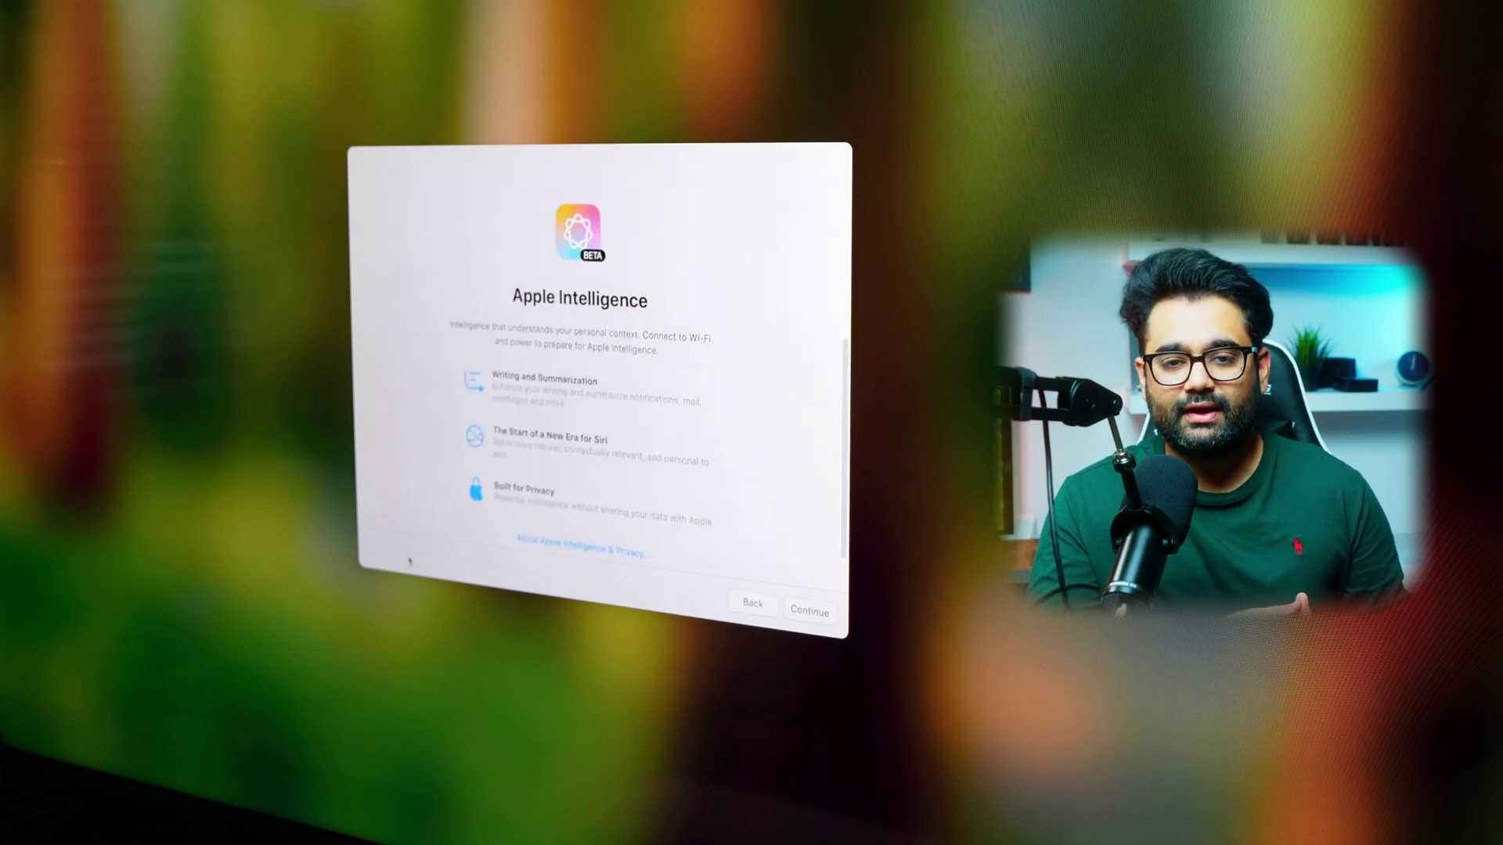
left_click(816, 613)
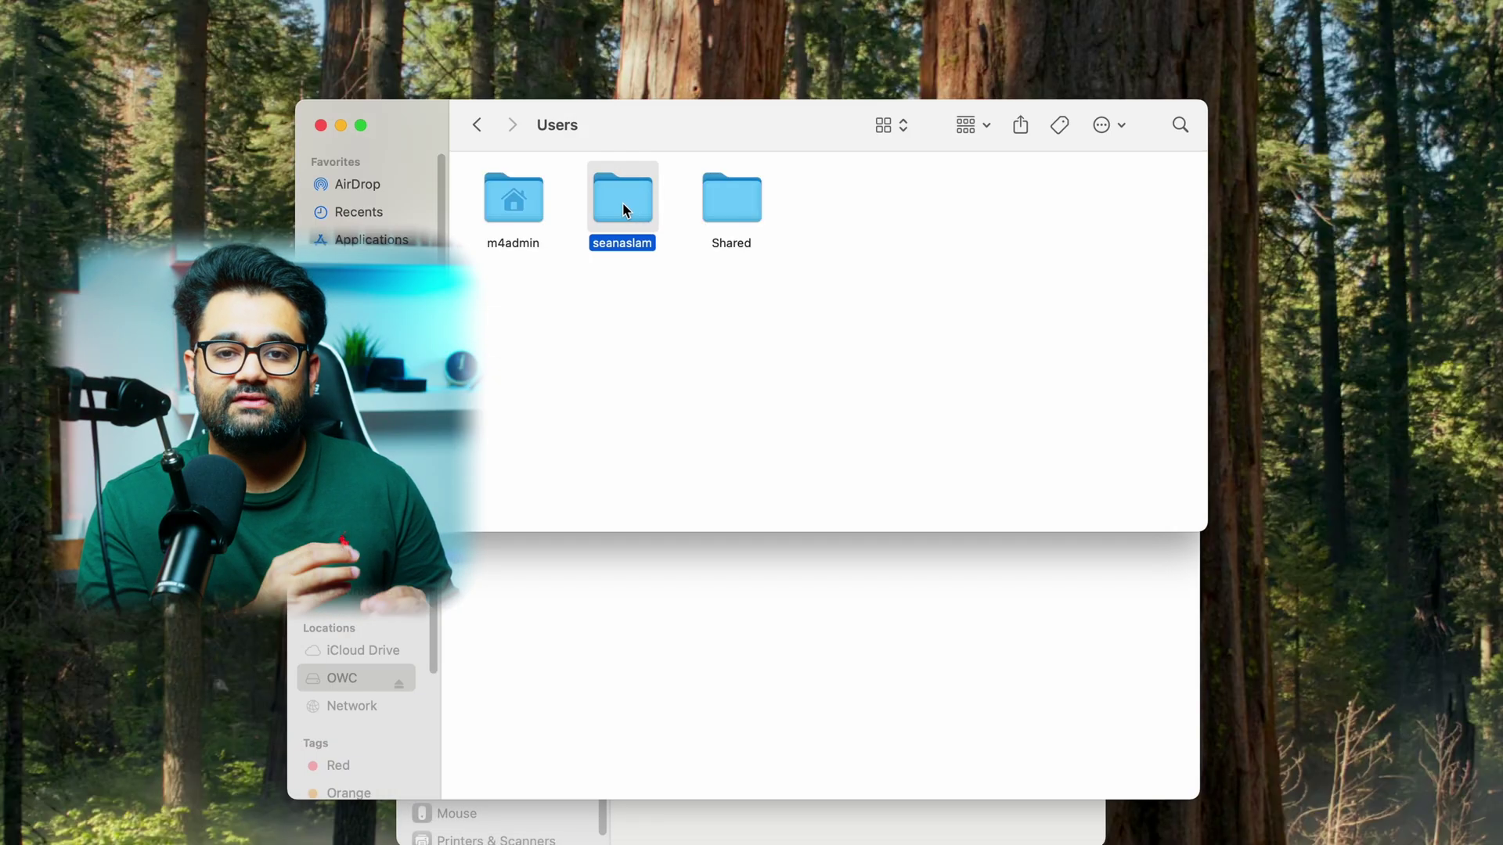
- Drag the user's home folder from Users onto OWC, which is refused for permissions
left_click_drag(624, 209, 665, 624)
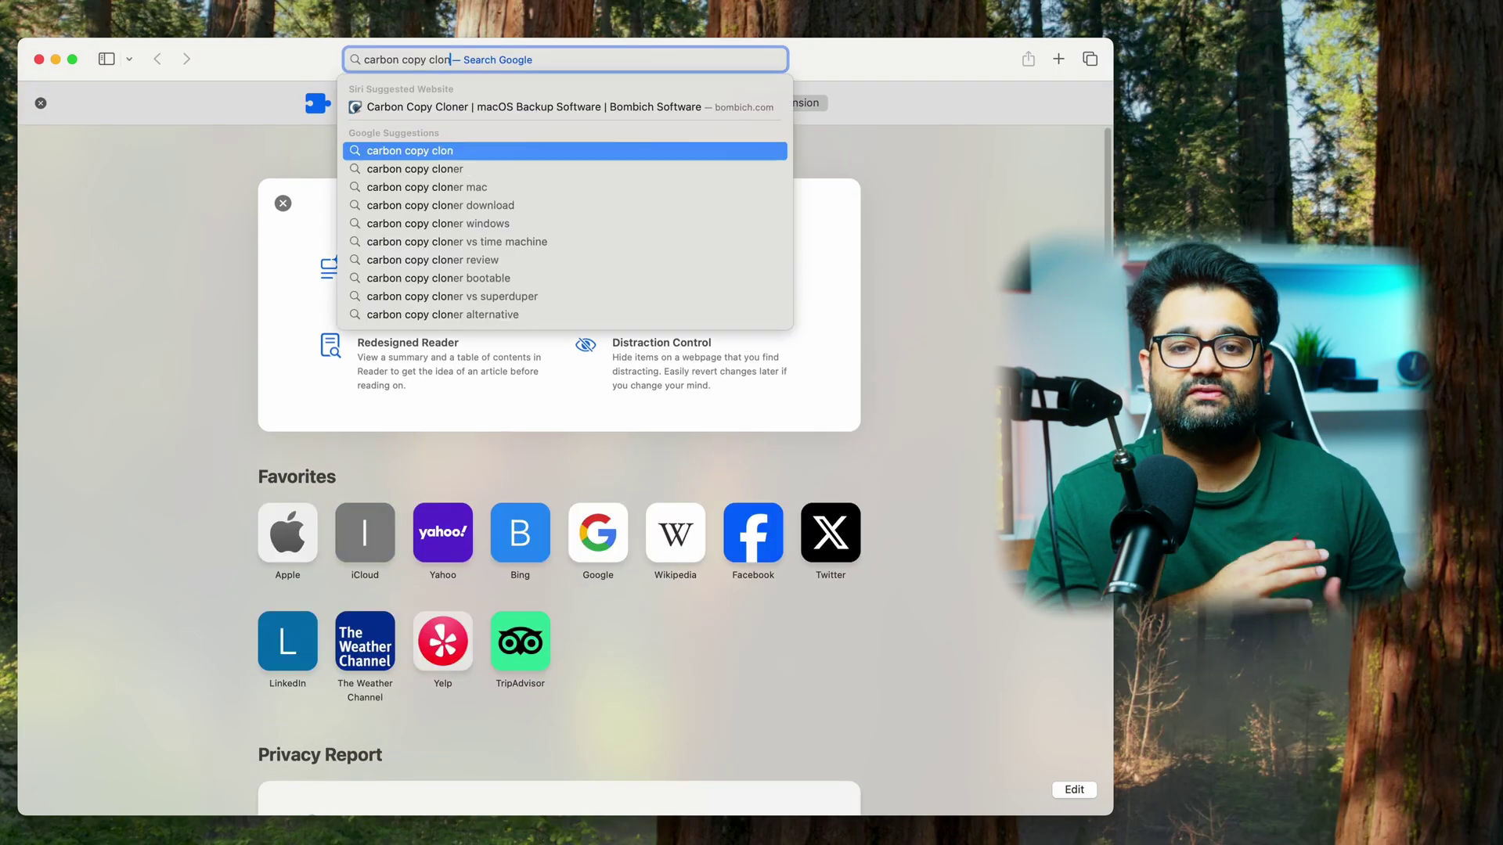
- Search Google for 'carbon copy cloner mac', open the bombich.com result, and download CCC 7
type("er mac")
key("Return")
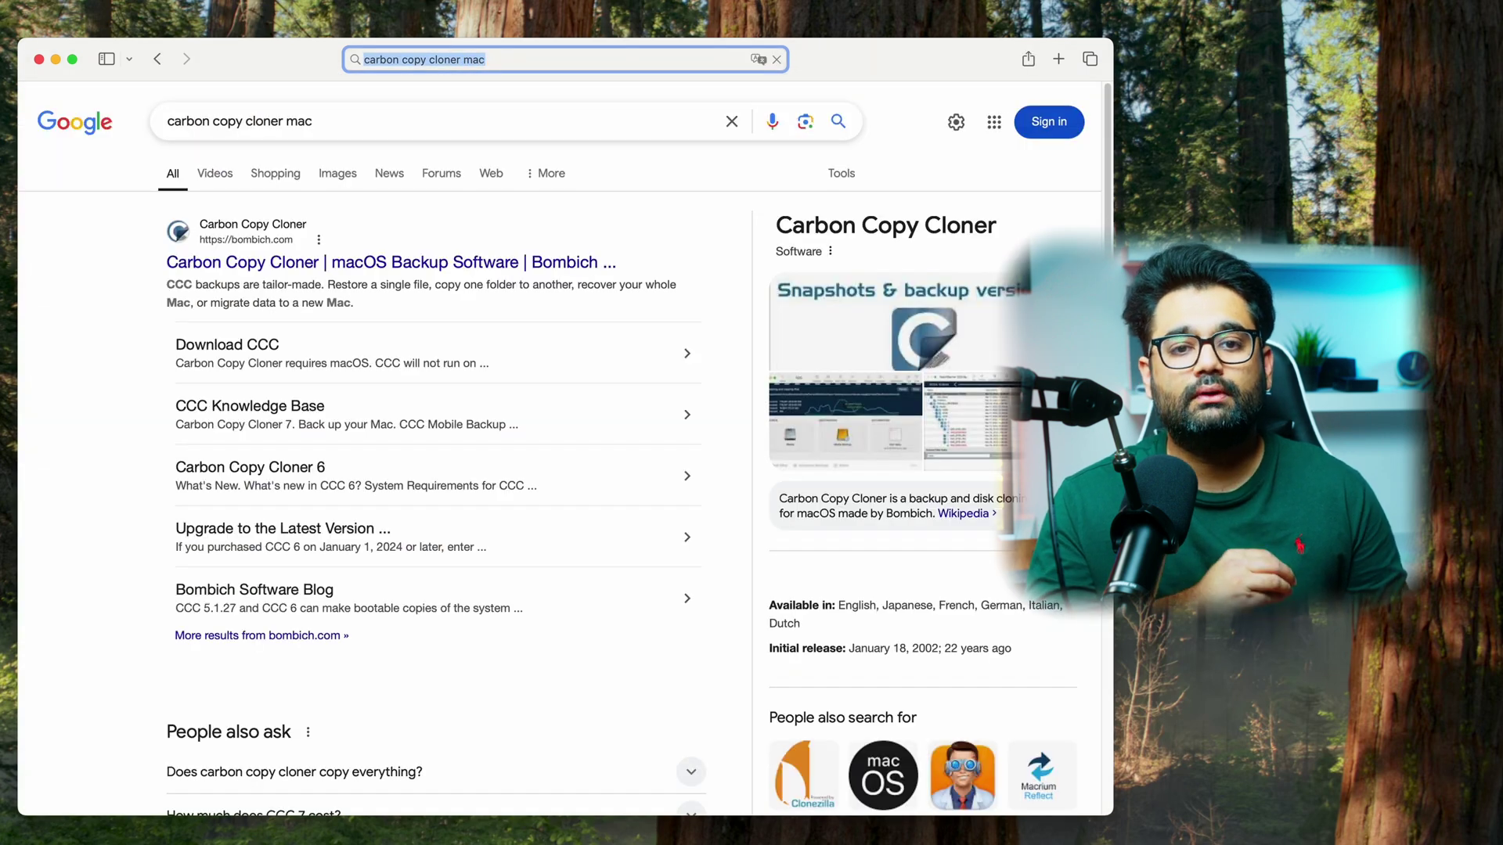
left_click(227, 348)
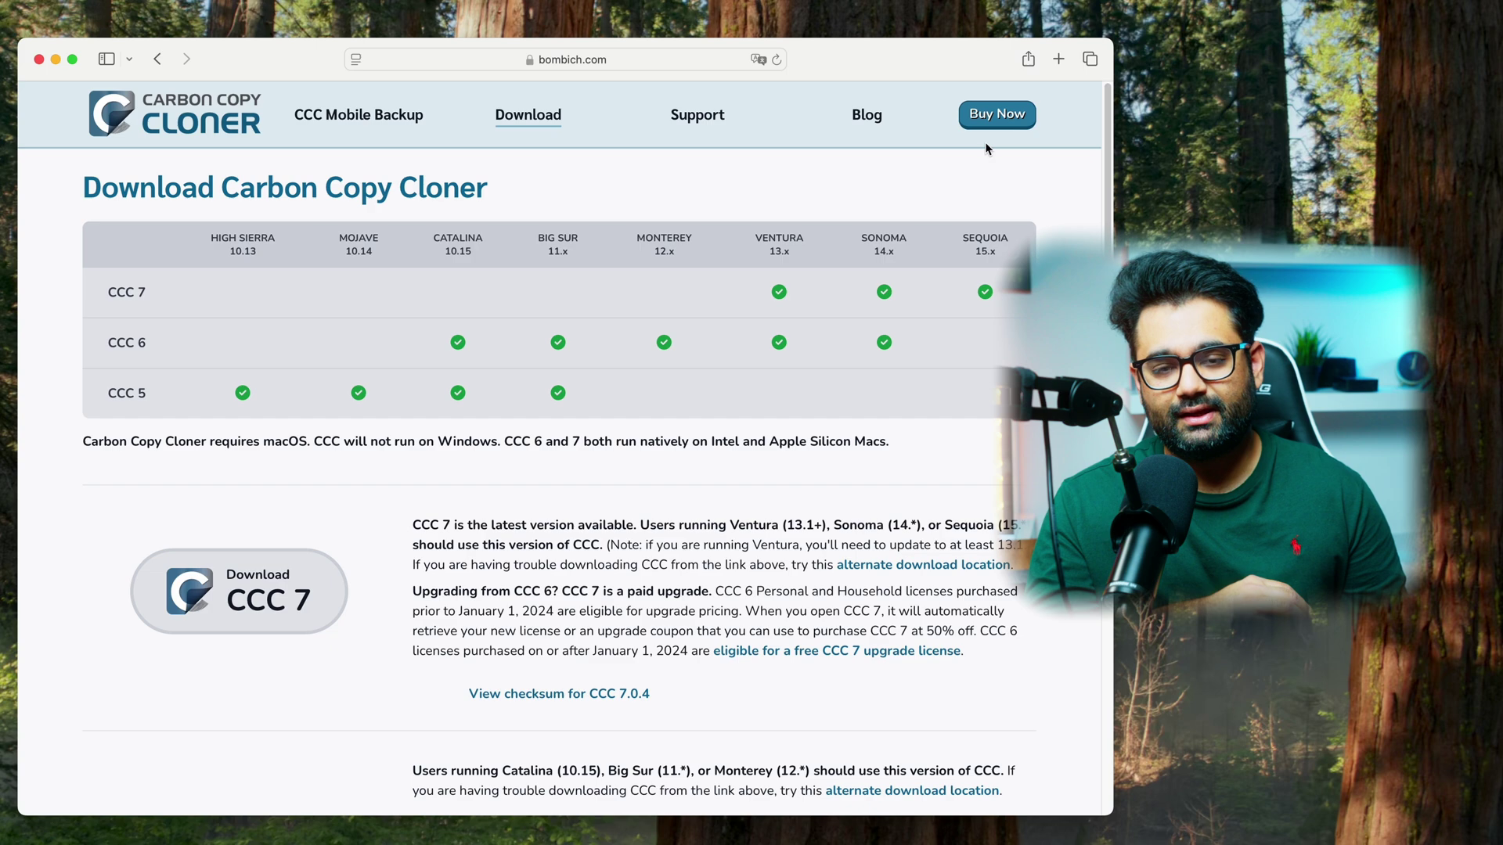
left_click(265, 576)
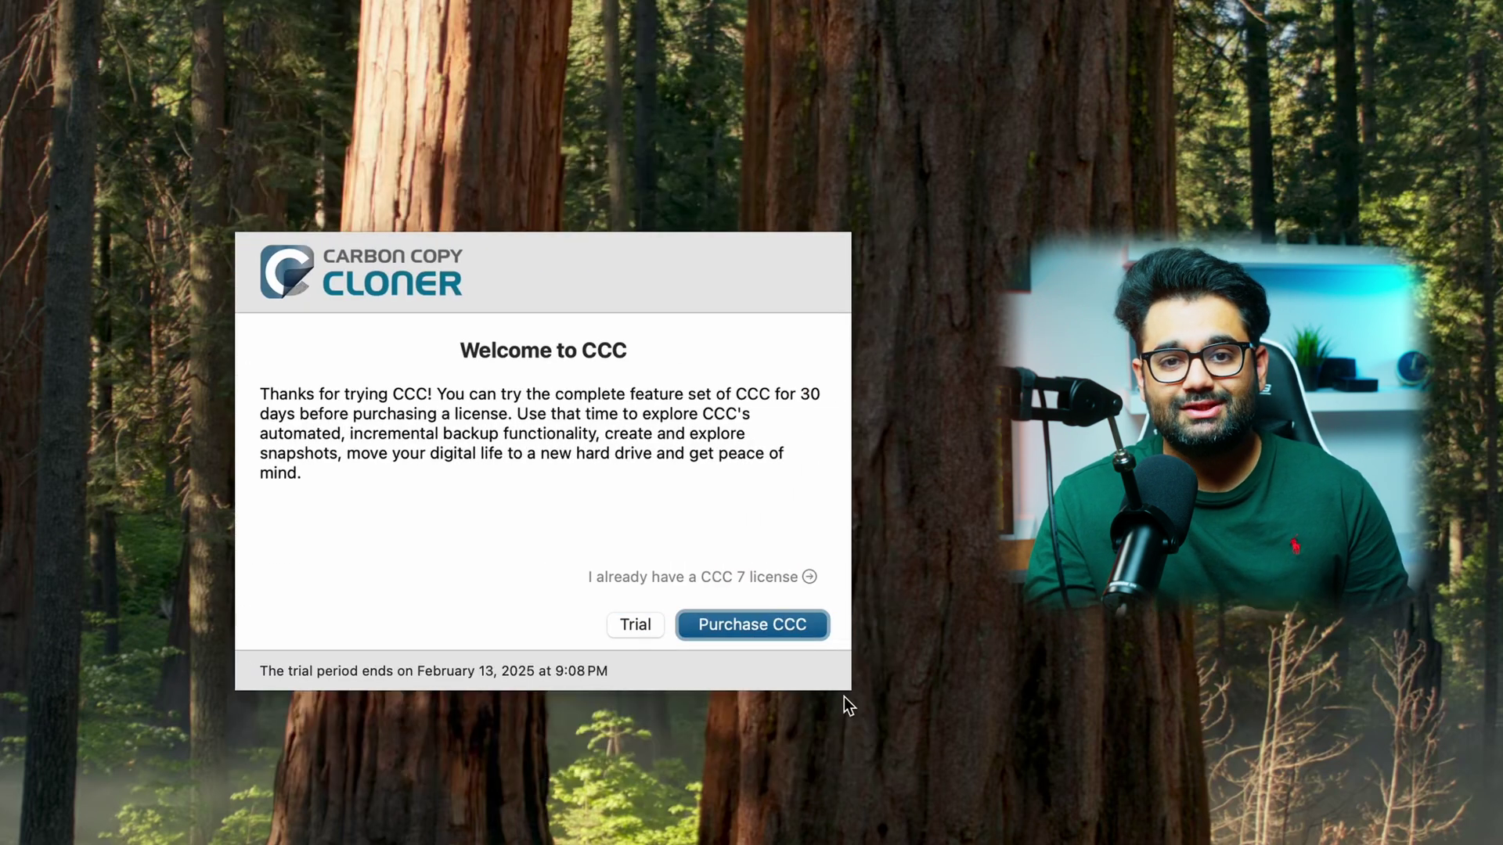
- Start the CCC trial and choose the user's home folder in Macintosh HD's Users as source
left_click(634, 627)
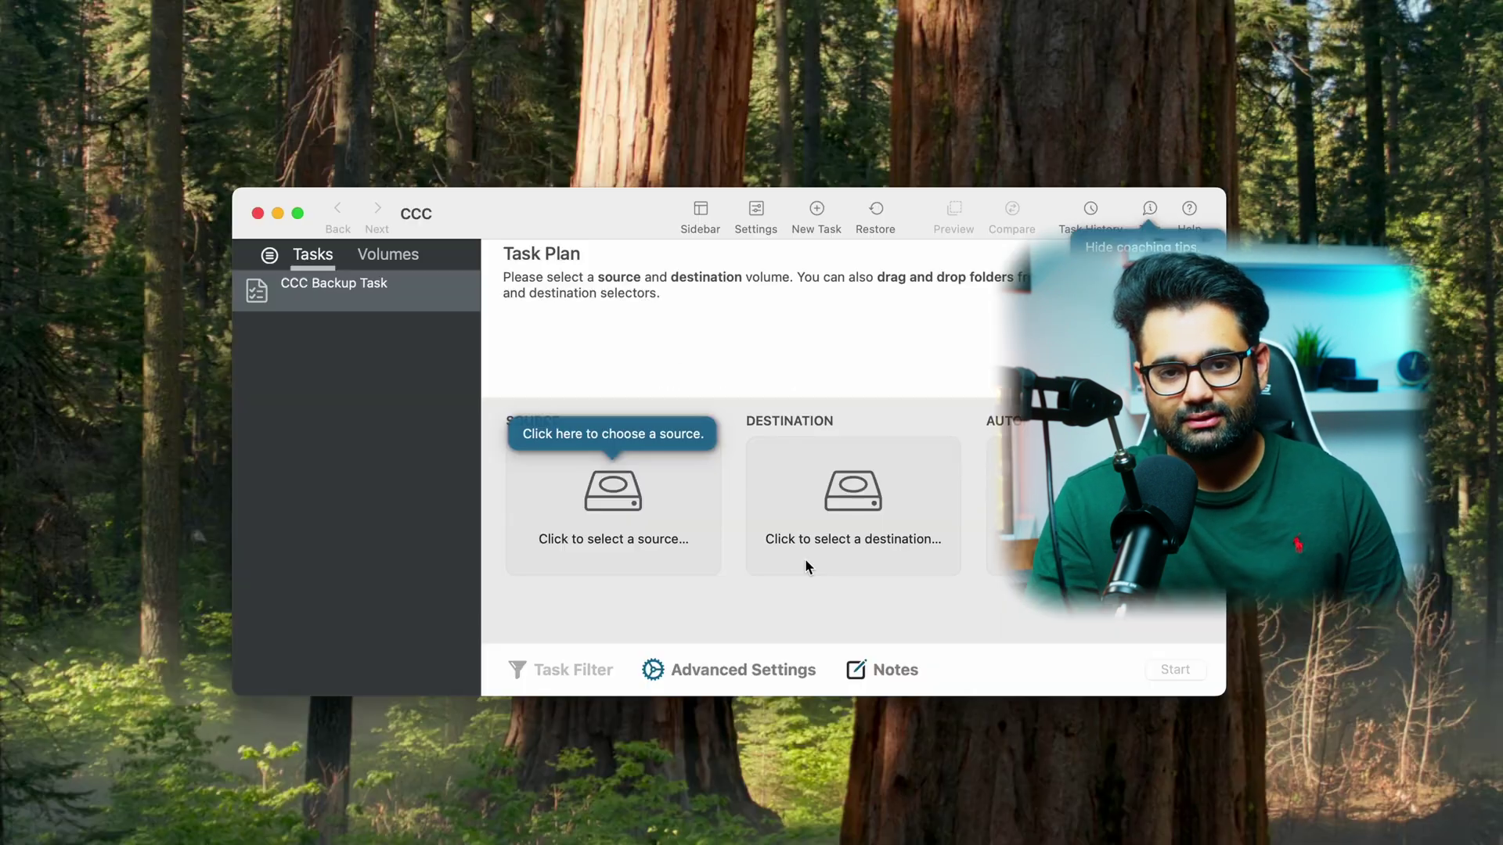
left_click(619, 504)
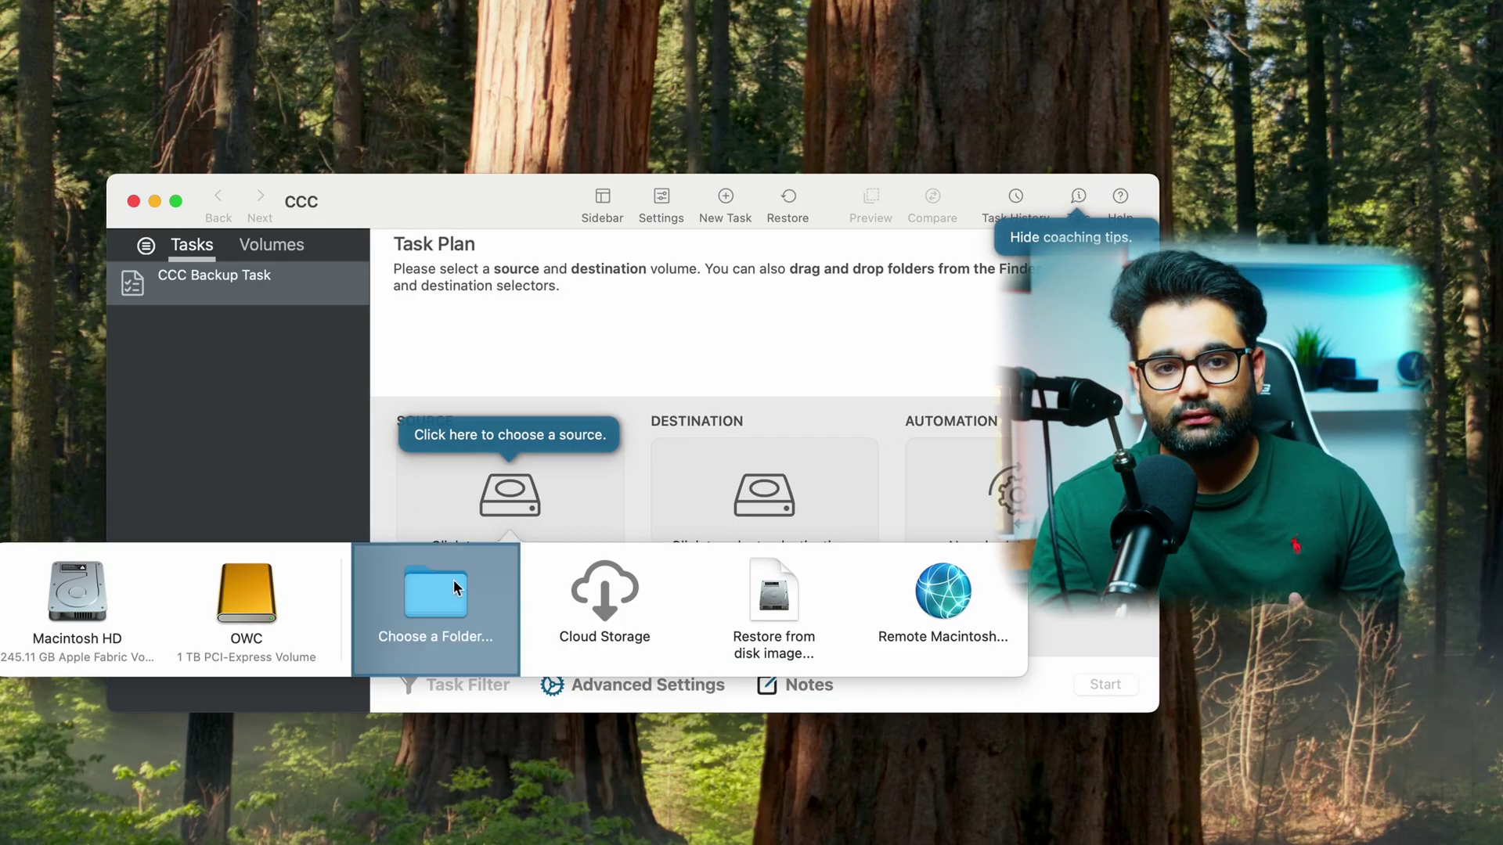
left_click(440, 595)
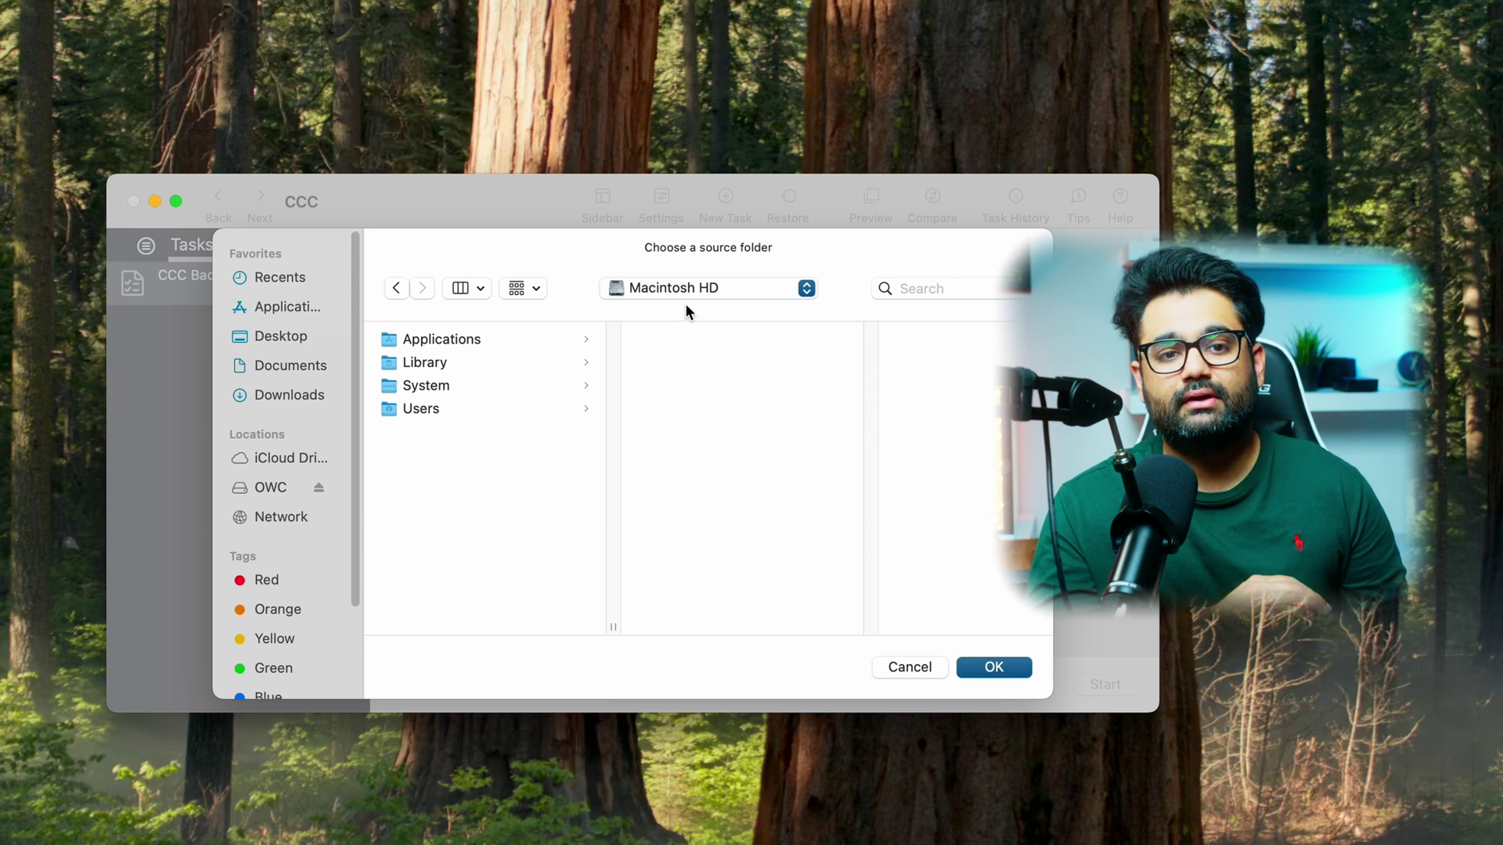
left_click(472, 407)
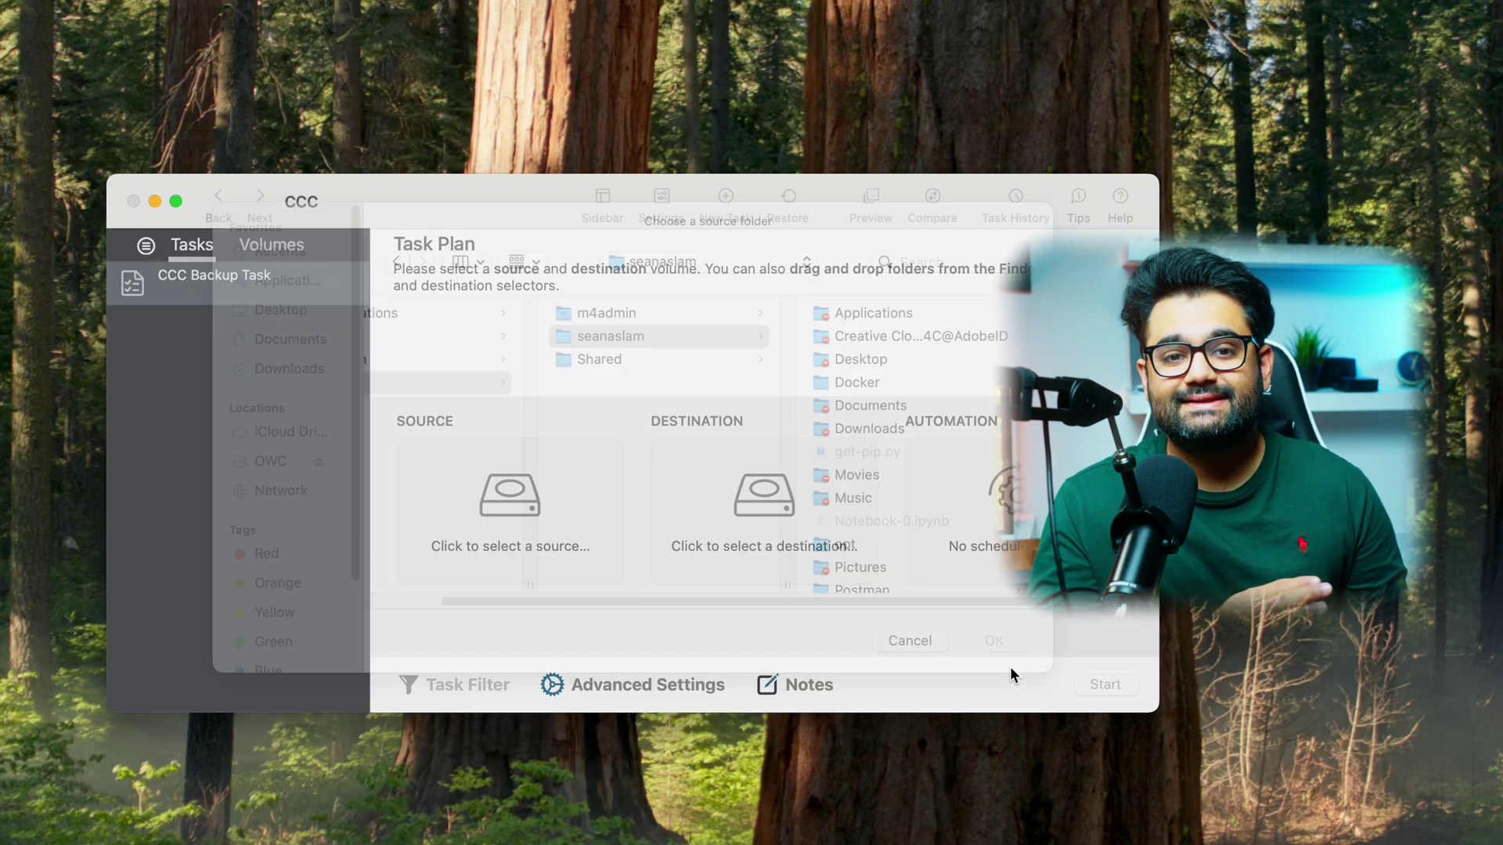
left_click(688, 361)
left_click(994, 667)
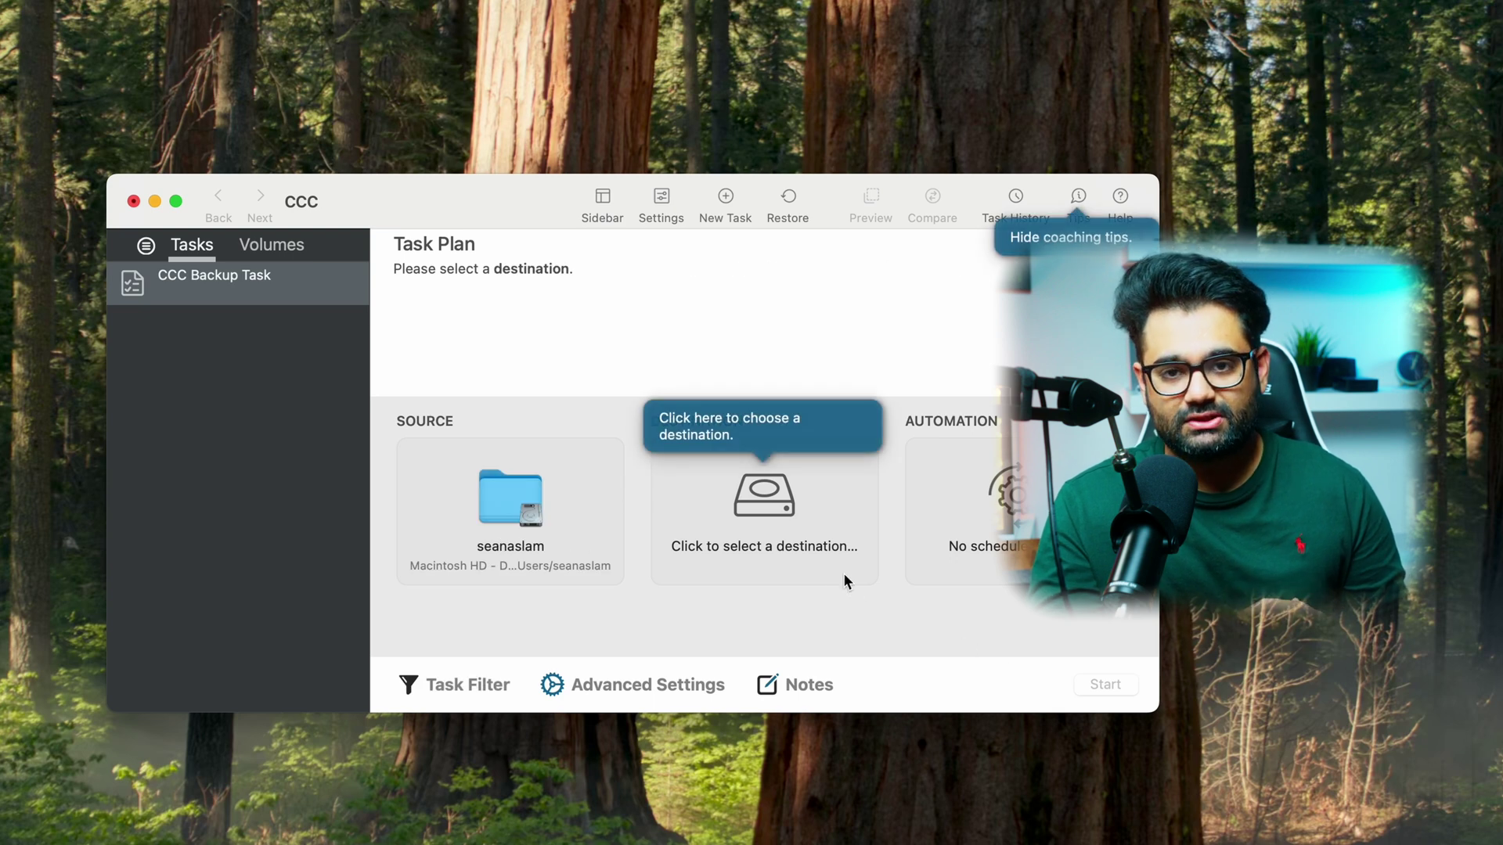
- Create a new folder named after the user on OWC as destination and start the task
left_click(779, 507)
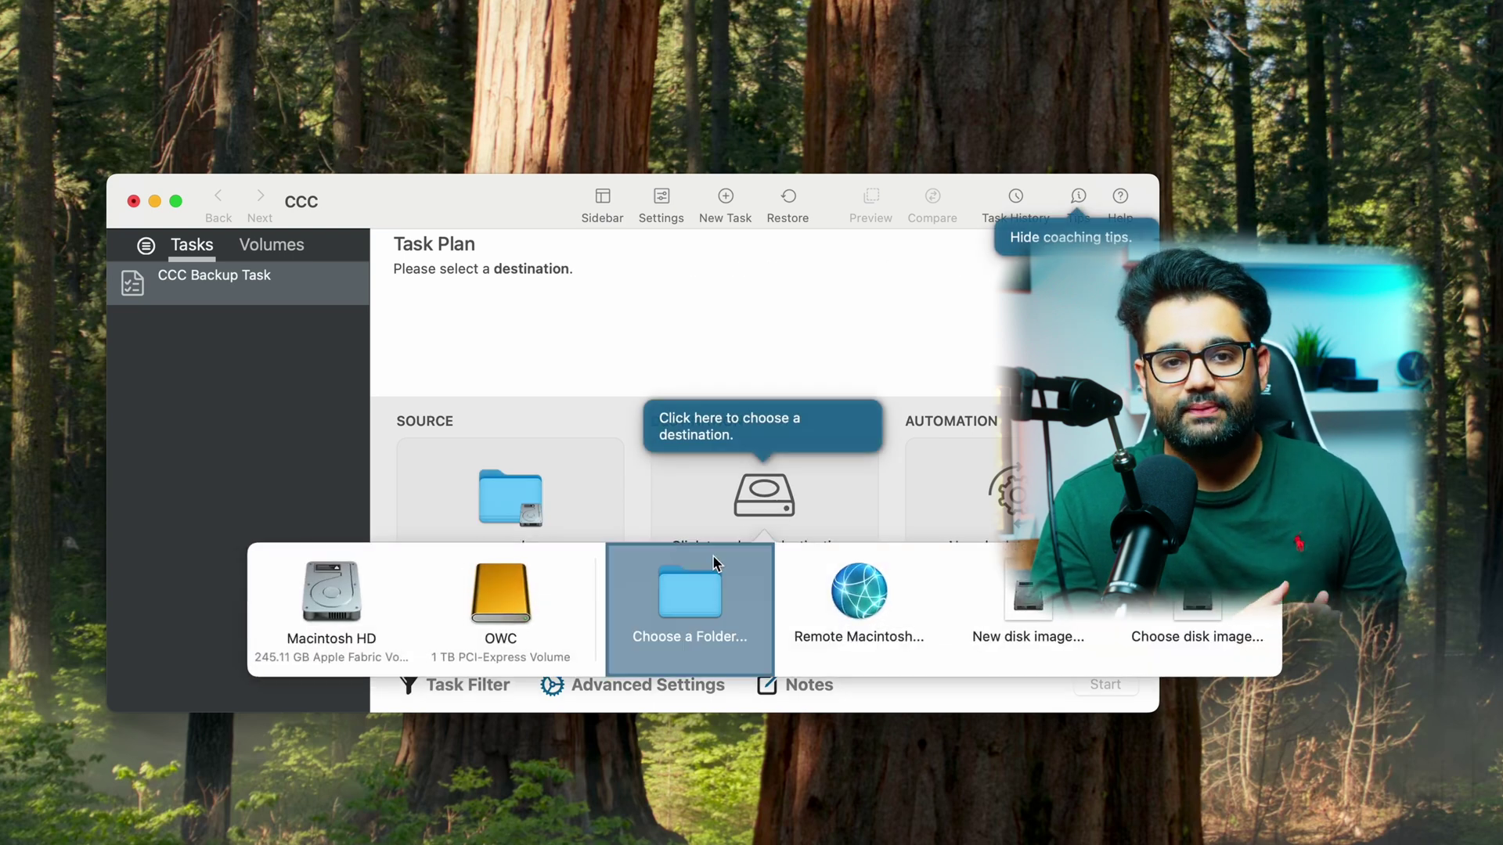
left_click(706, 599)
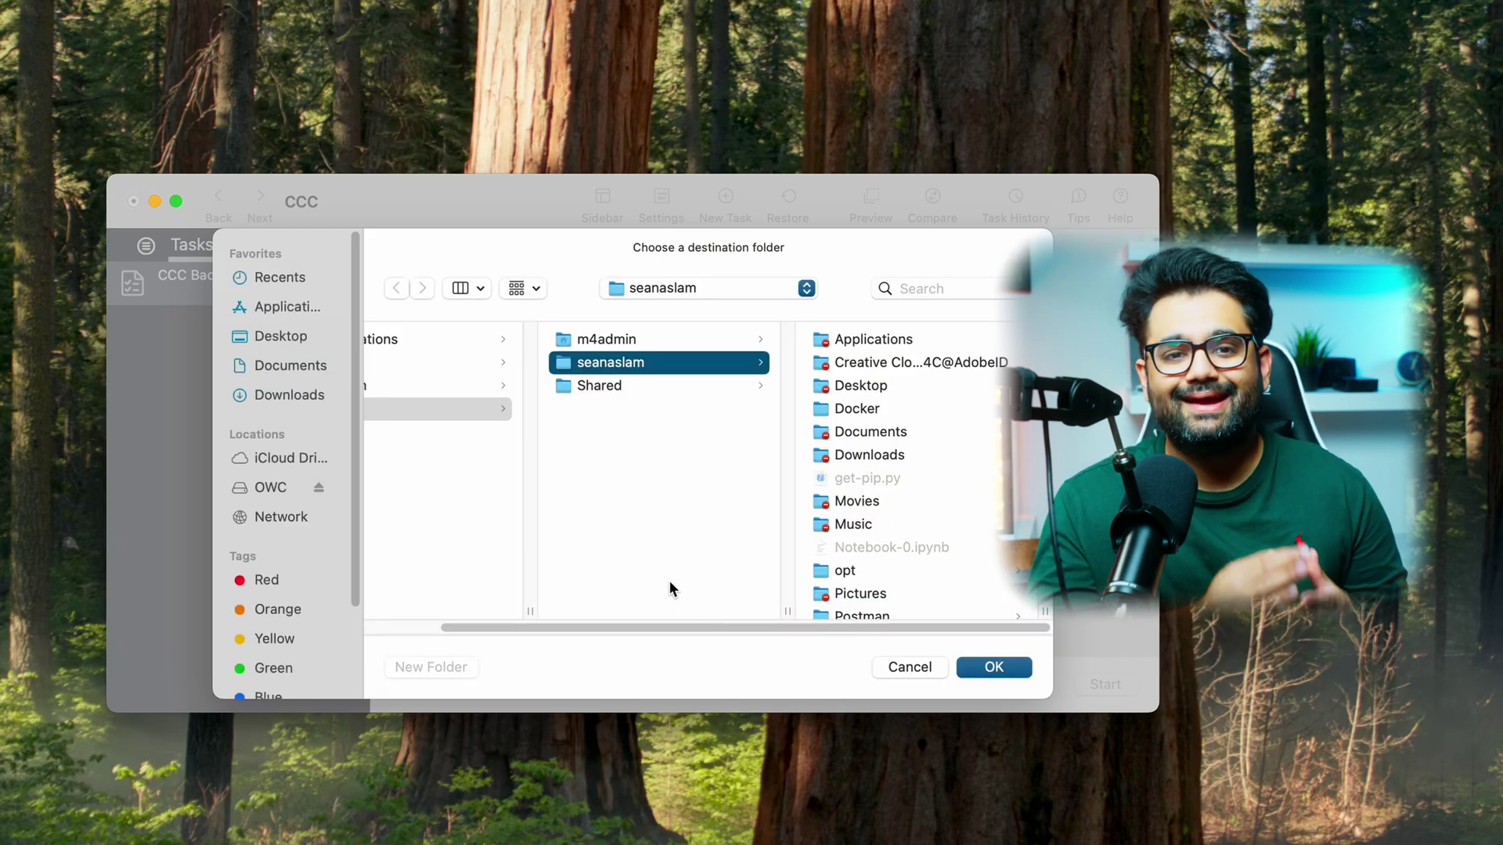
left_click(274, 489)
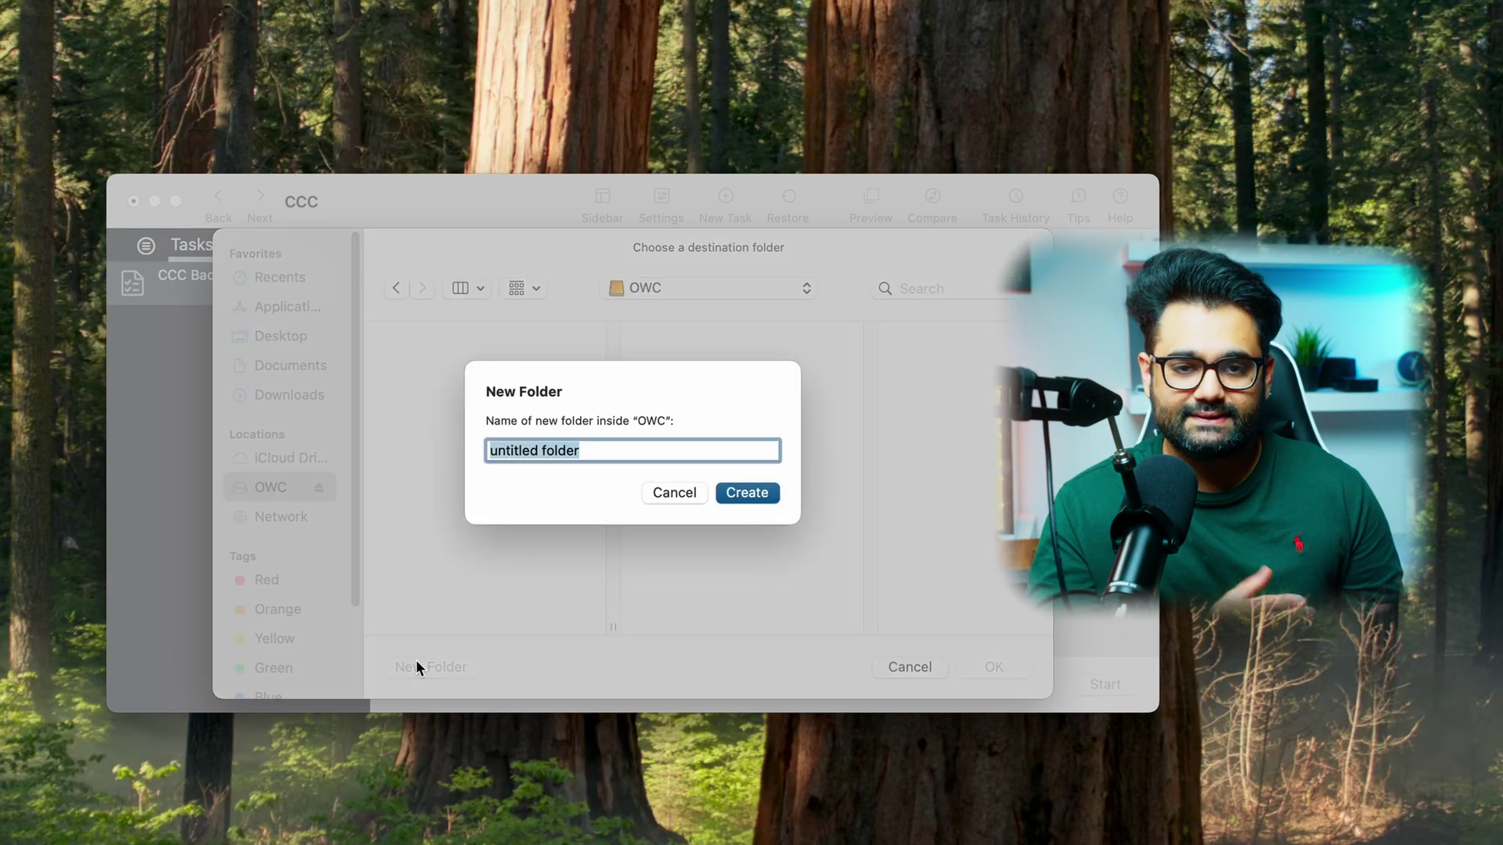
type("s")
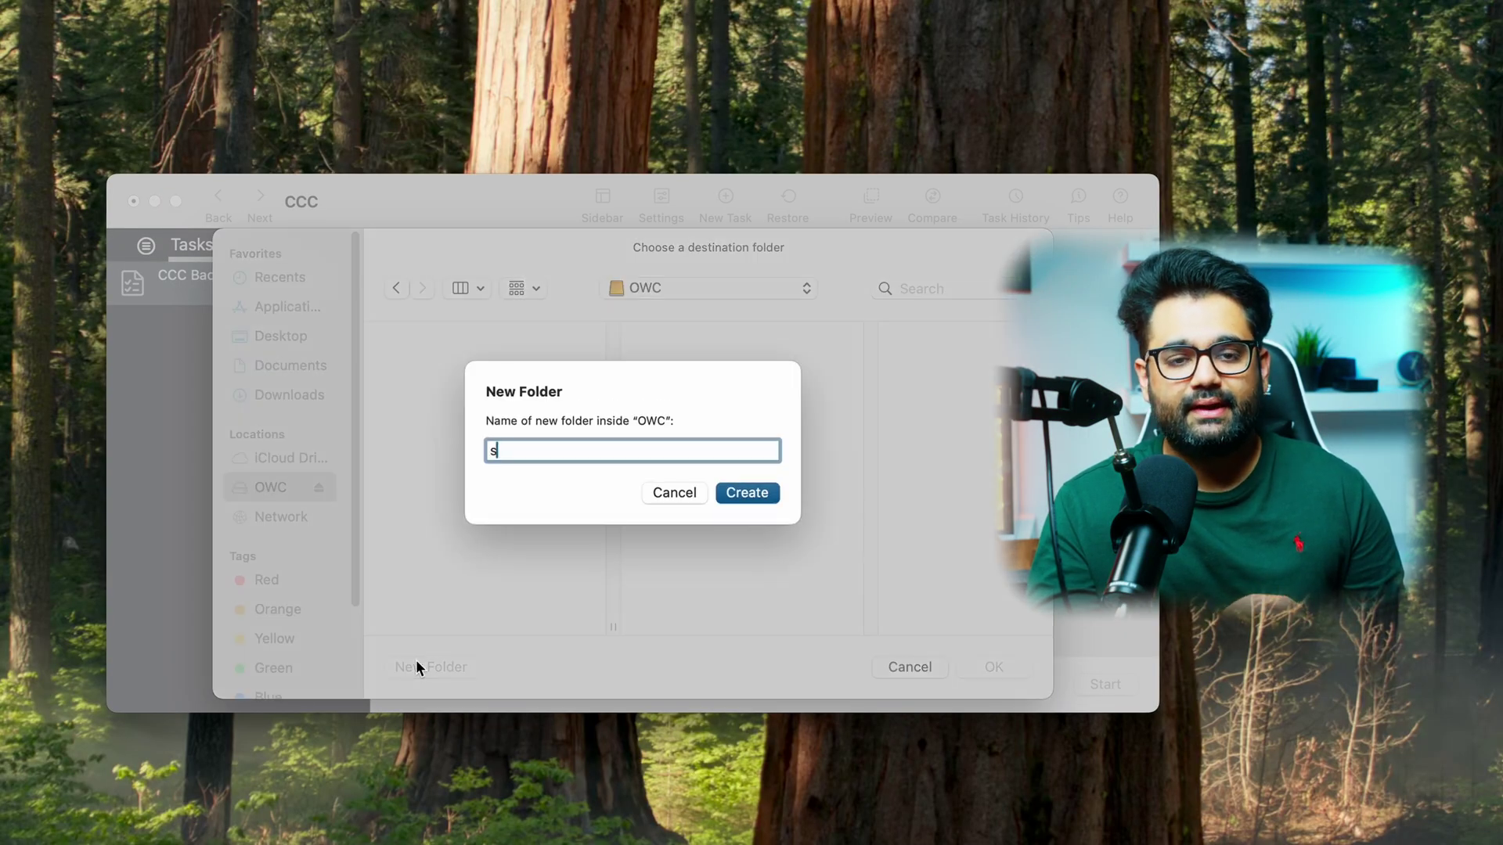
type("eanaslam")
key("Return")
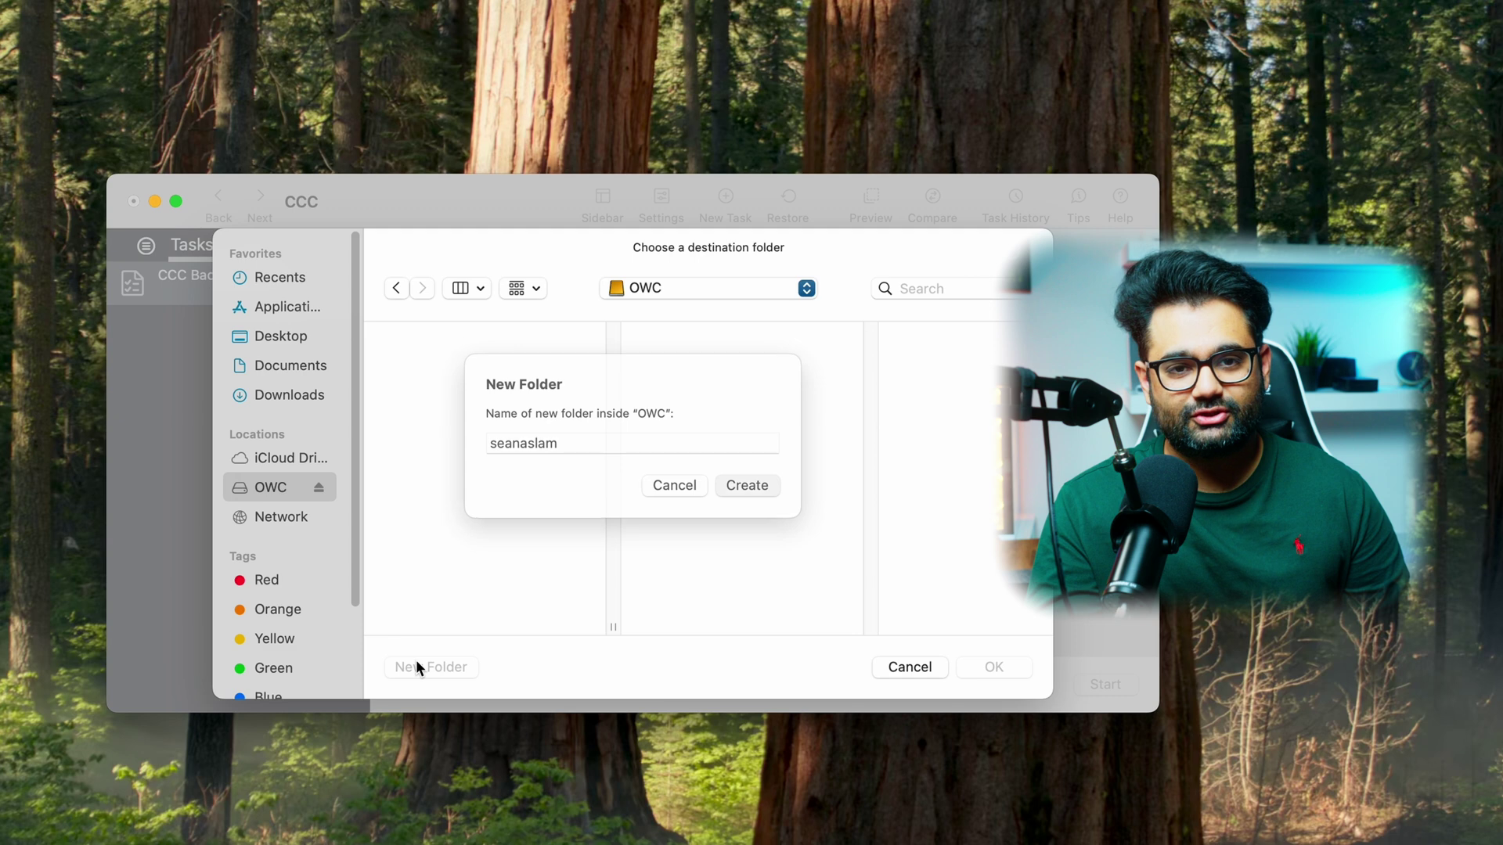
left_click(994, 667)
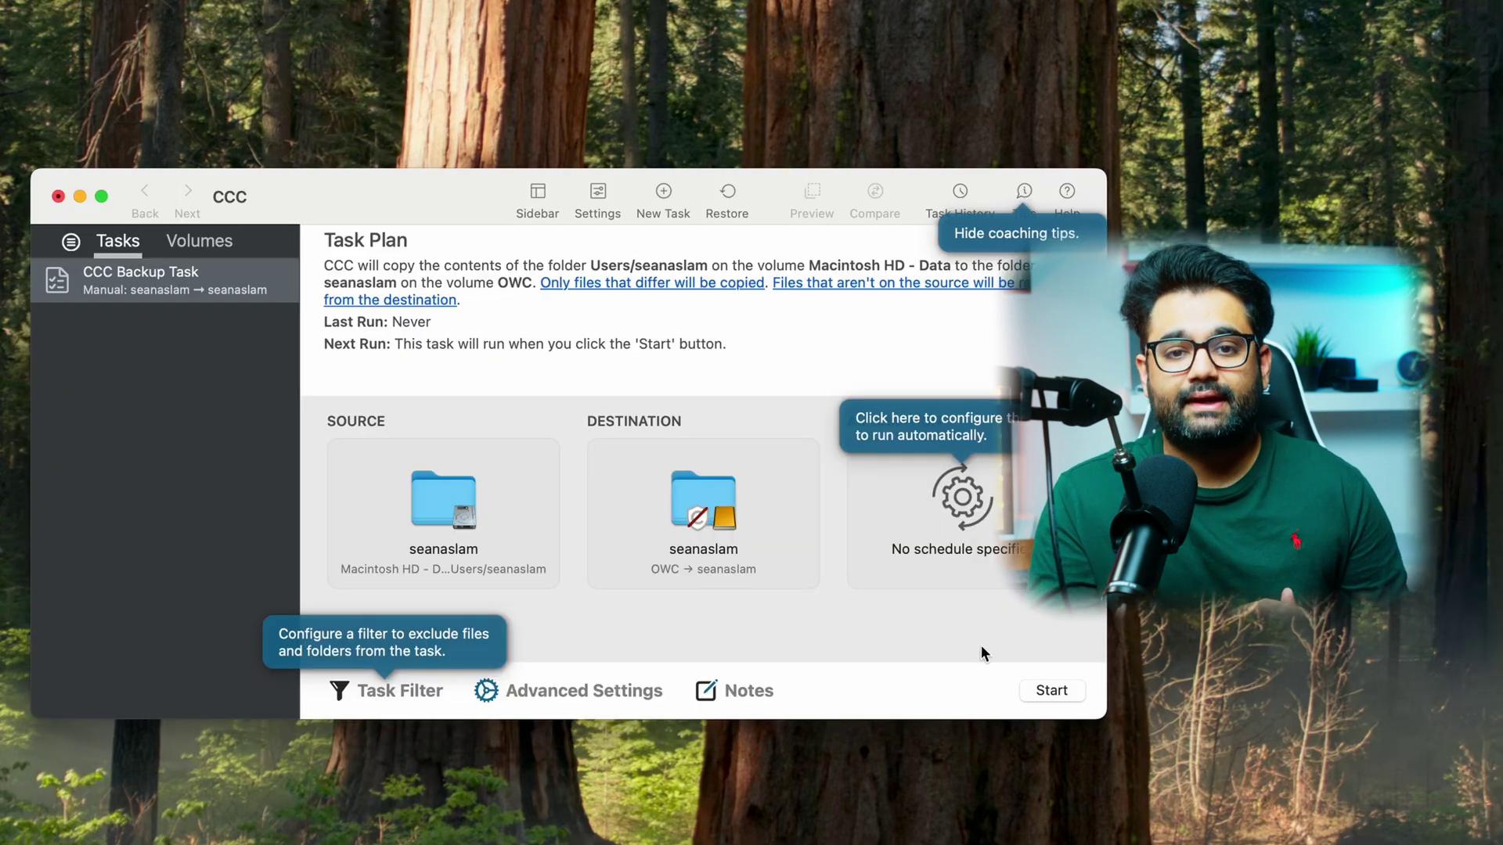
left_click(1051, 691)
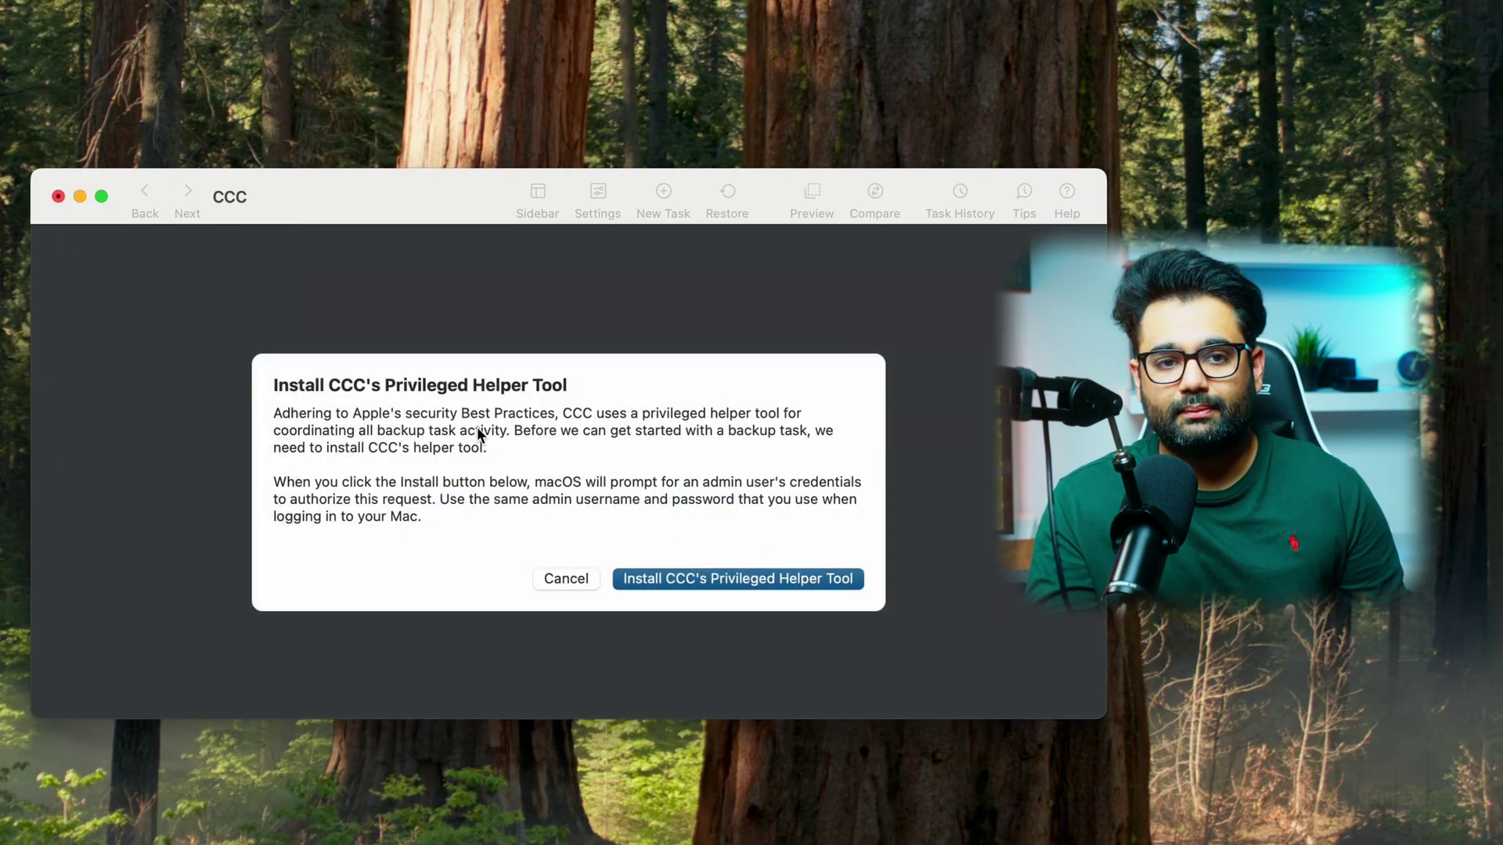
- Install CCC's privileged helper tool with the admin password and give it Full Disk Access
left_click(772, 577)
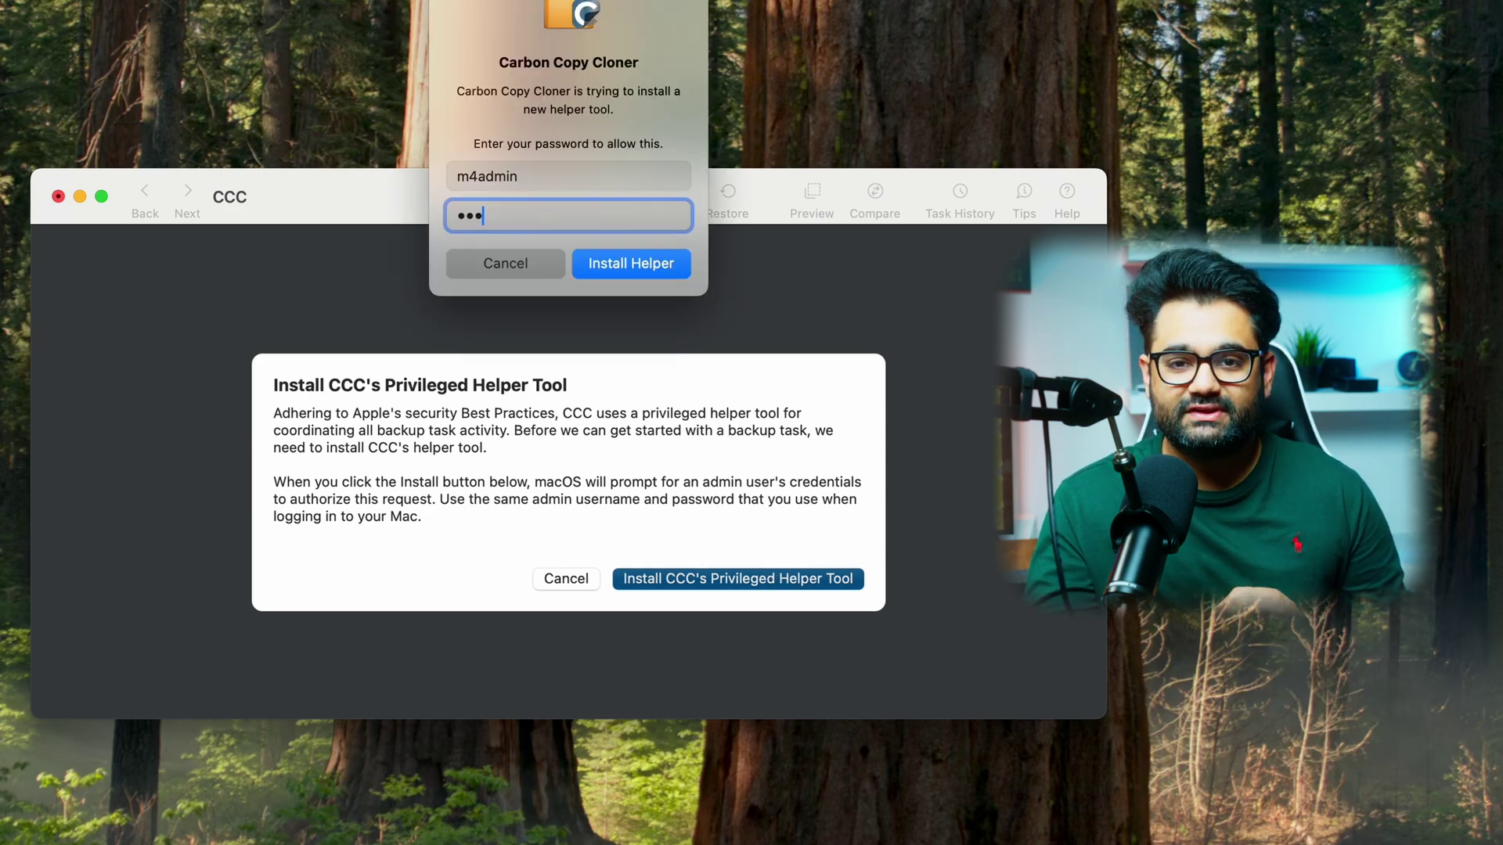
key("Return")
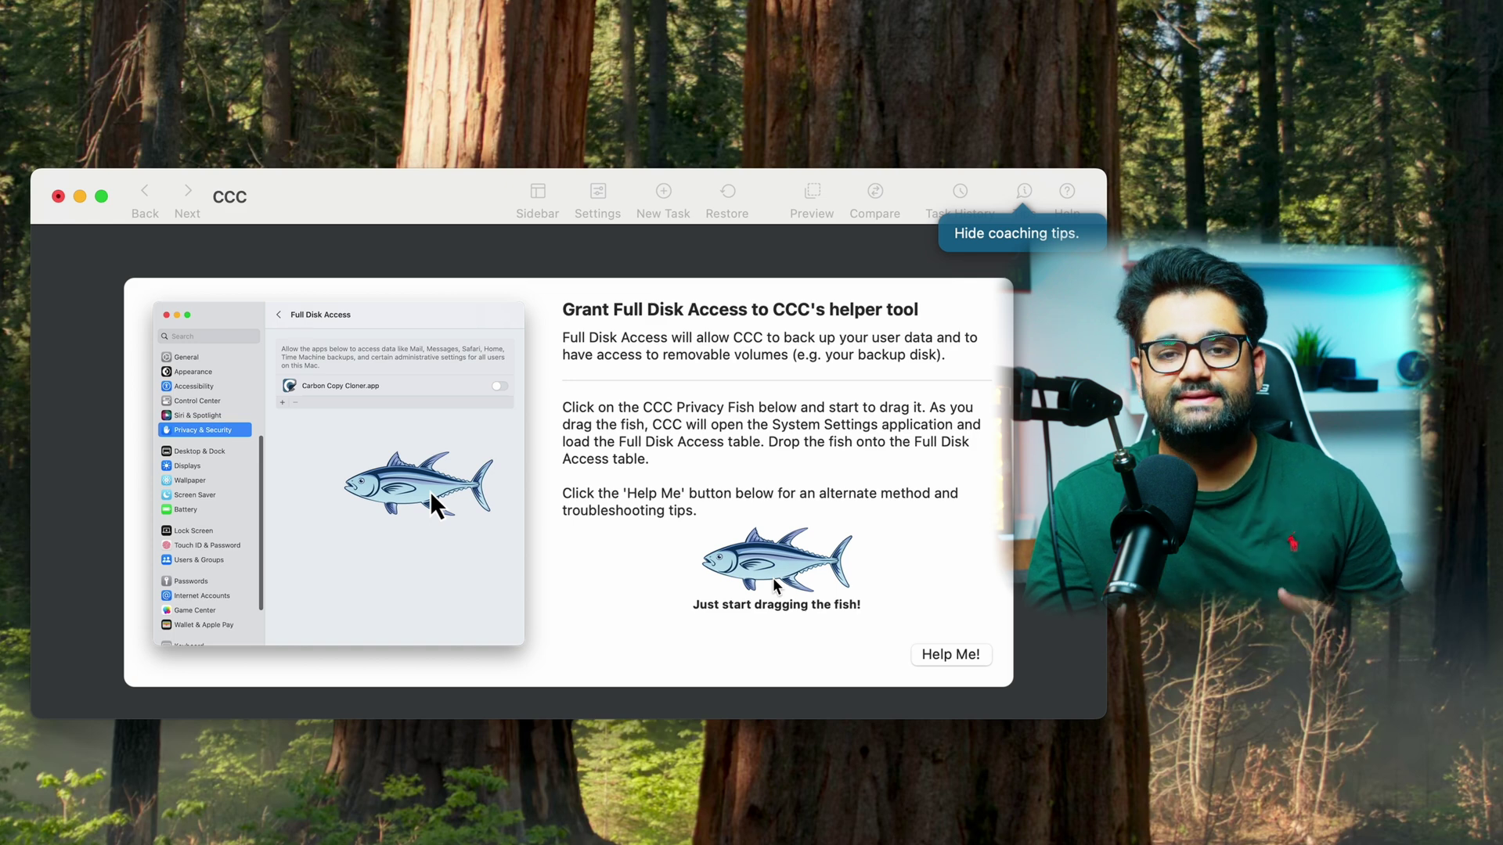
left_click_drag(777, 579, 497, 494)
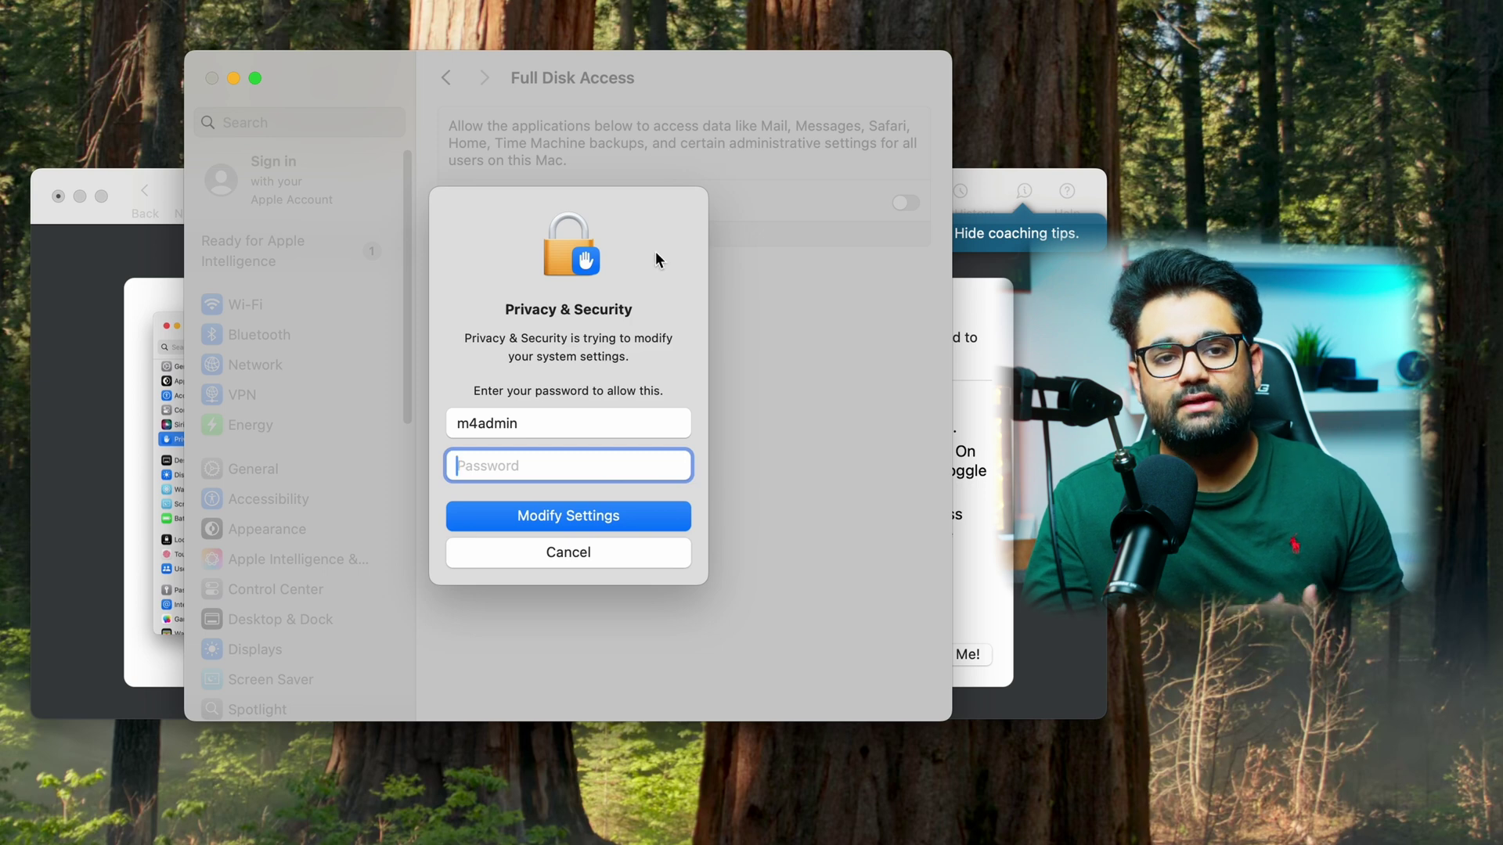
- Authorise with the admin password, enable Full Disk Access for Carbon Copy Cloner, and relaunch it
type("•••••••")
key("Return")
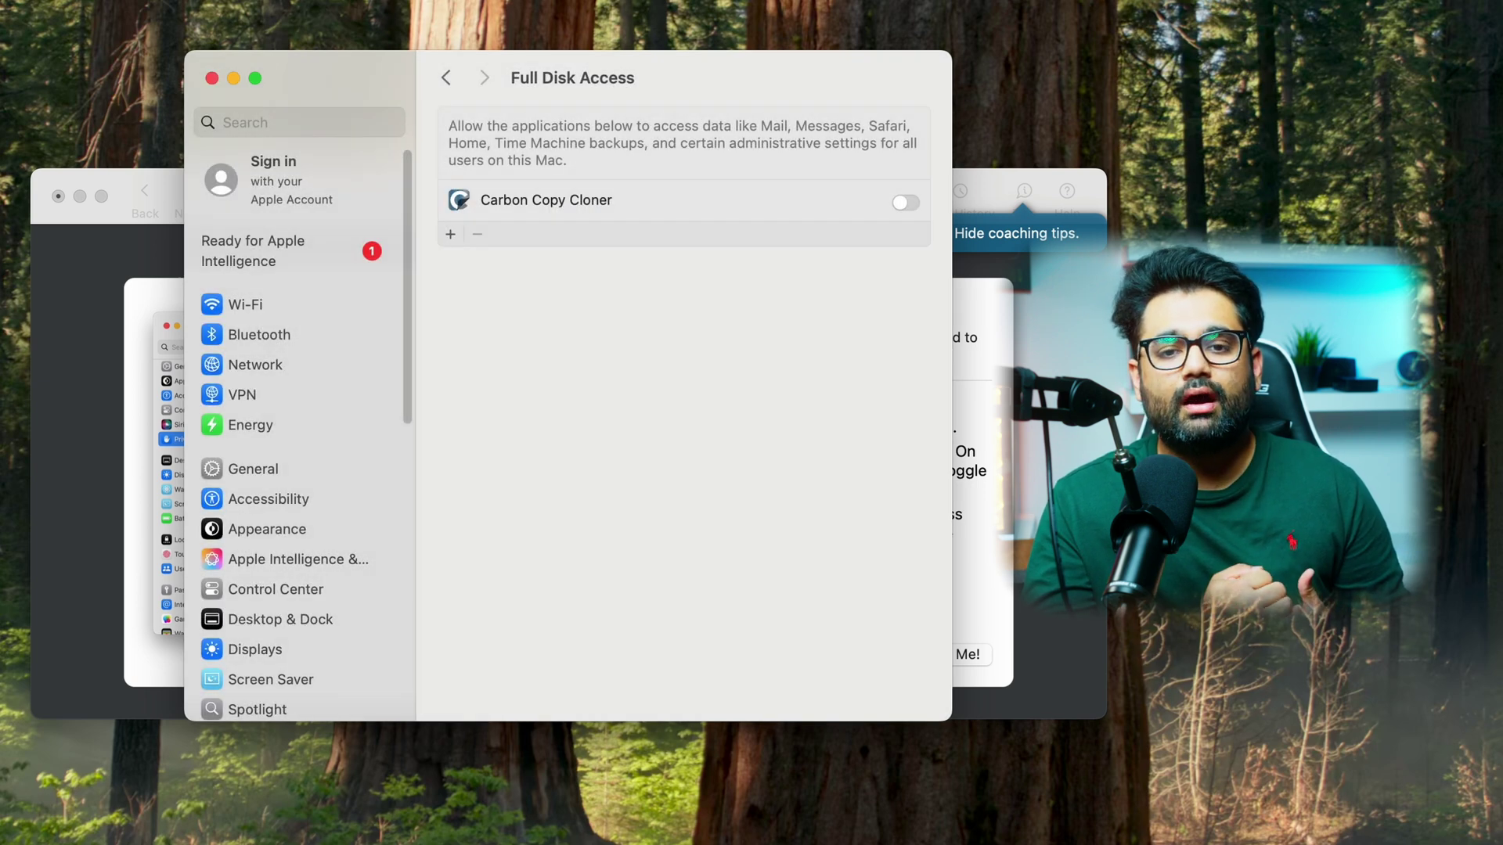
left_click(904, 203)
left_click(615, 493)
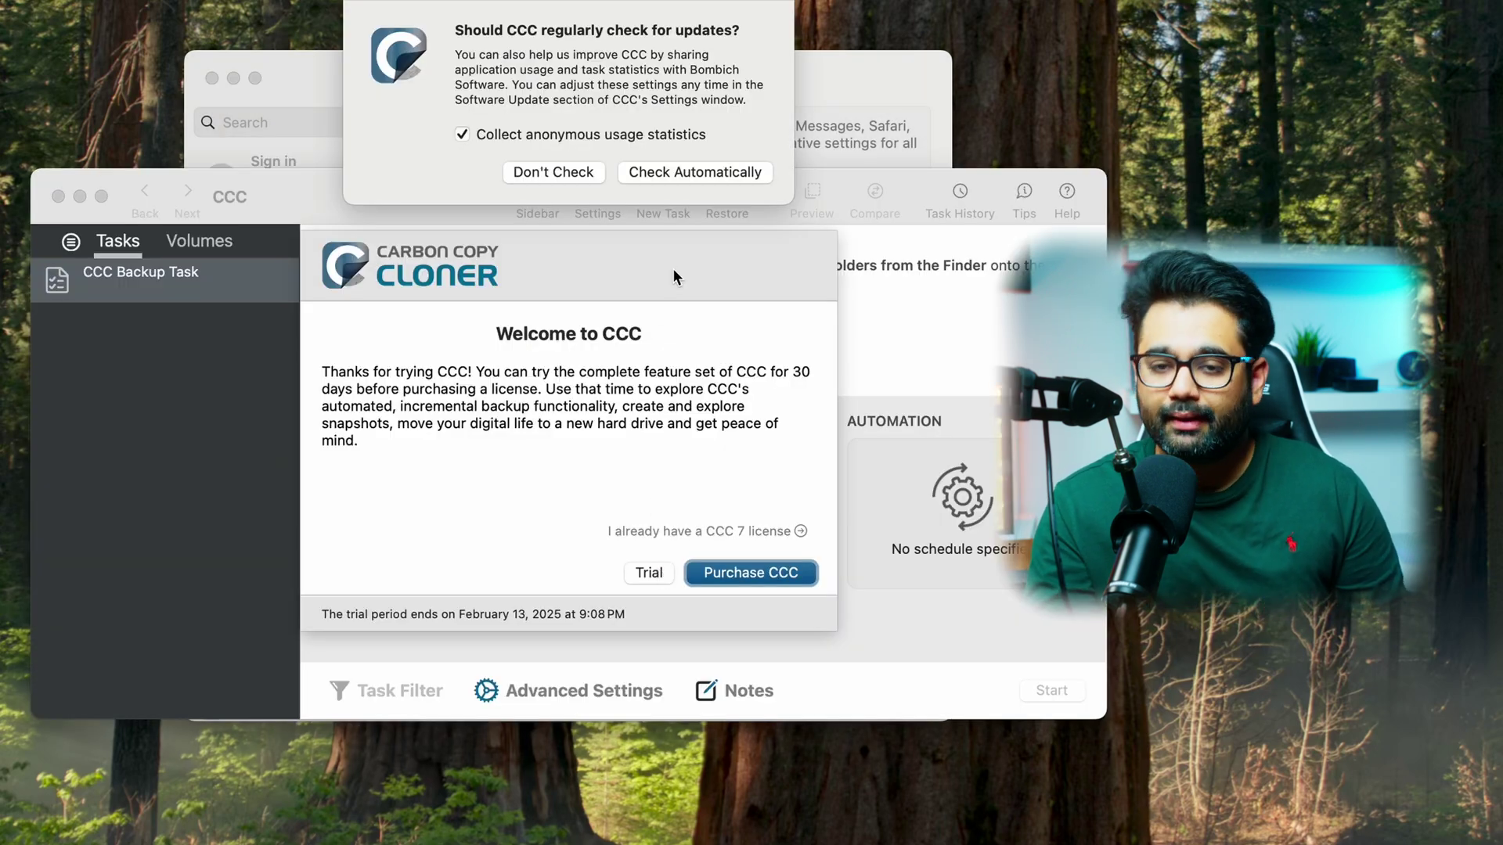
- Dismiss the update prompt, continue the trial, and choose the user's home folder as source
left_click(695, 177)
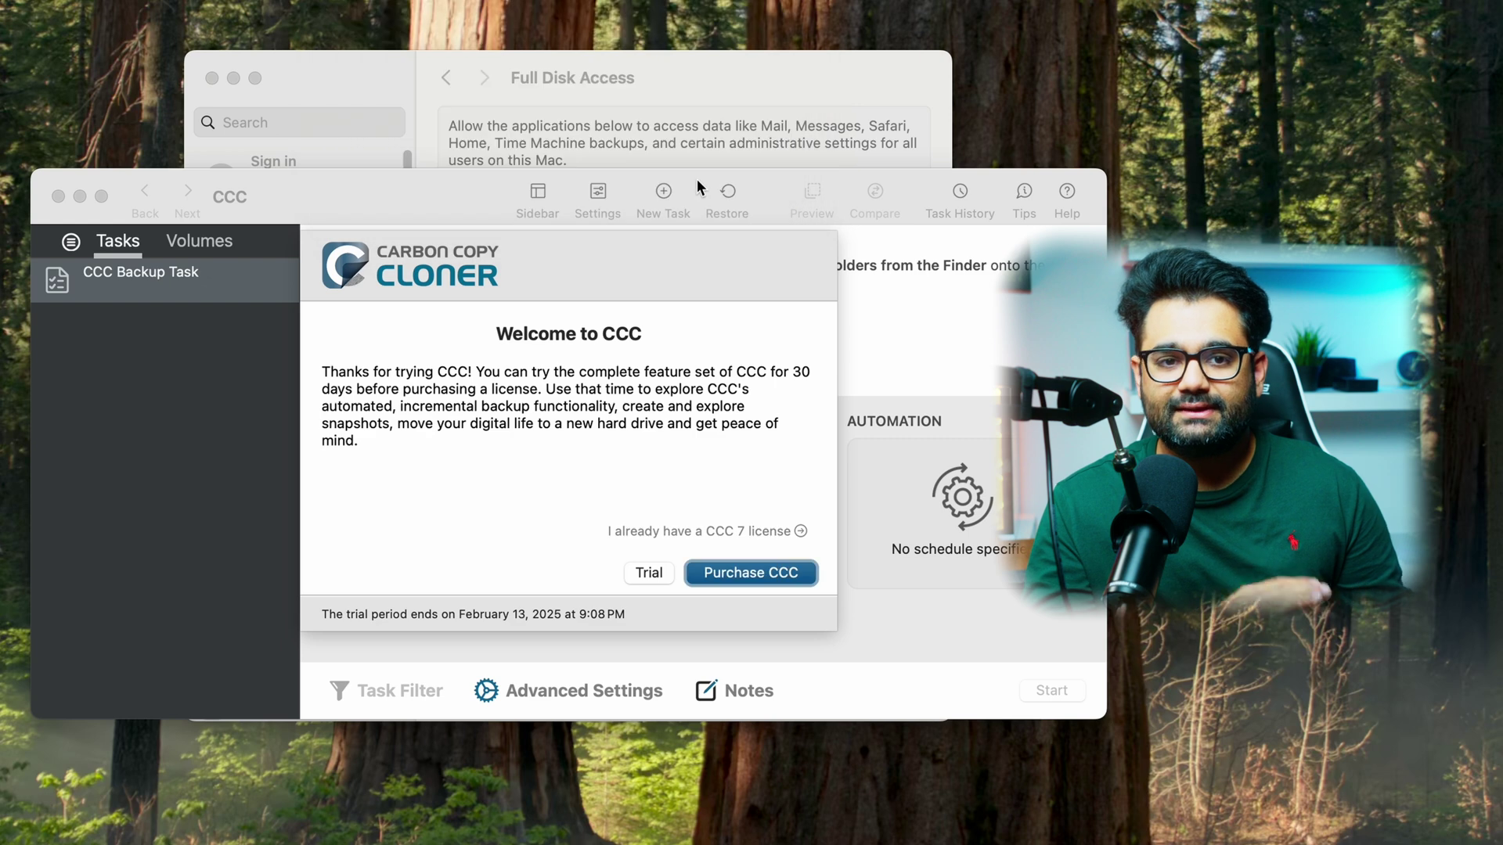
left_click(647, 573)
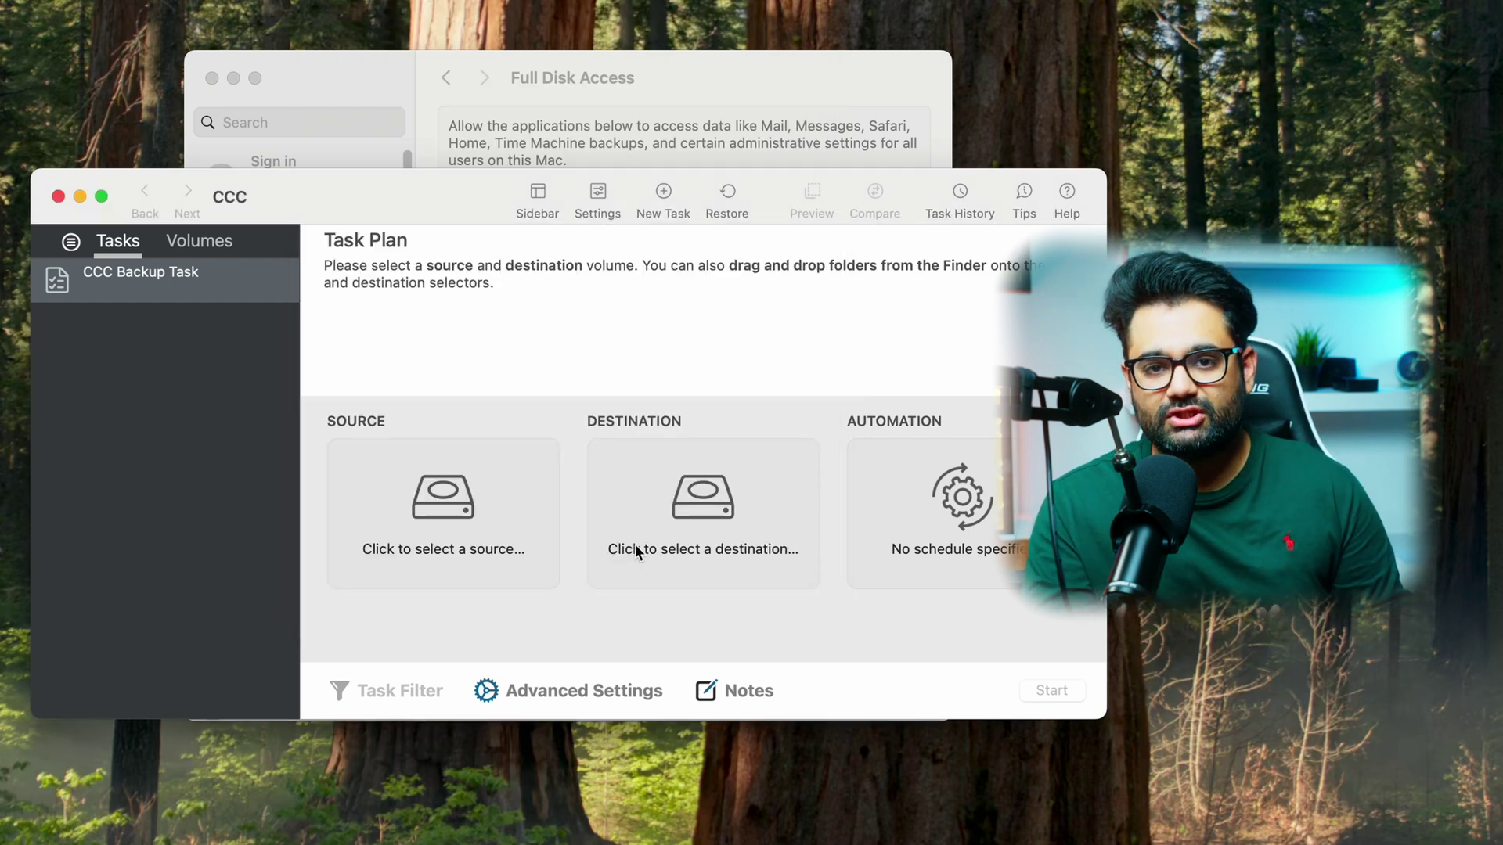
left_click(474, 518)
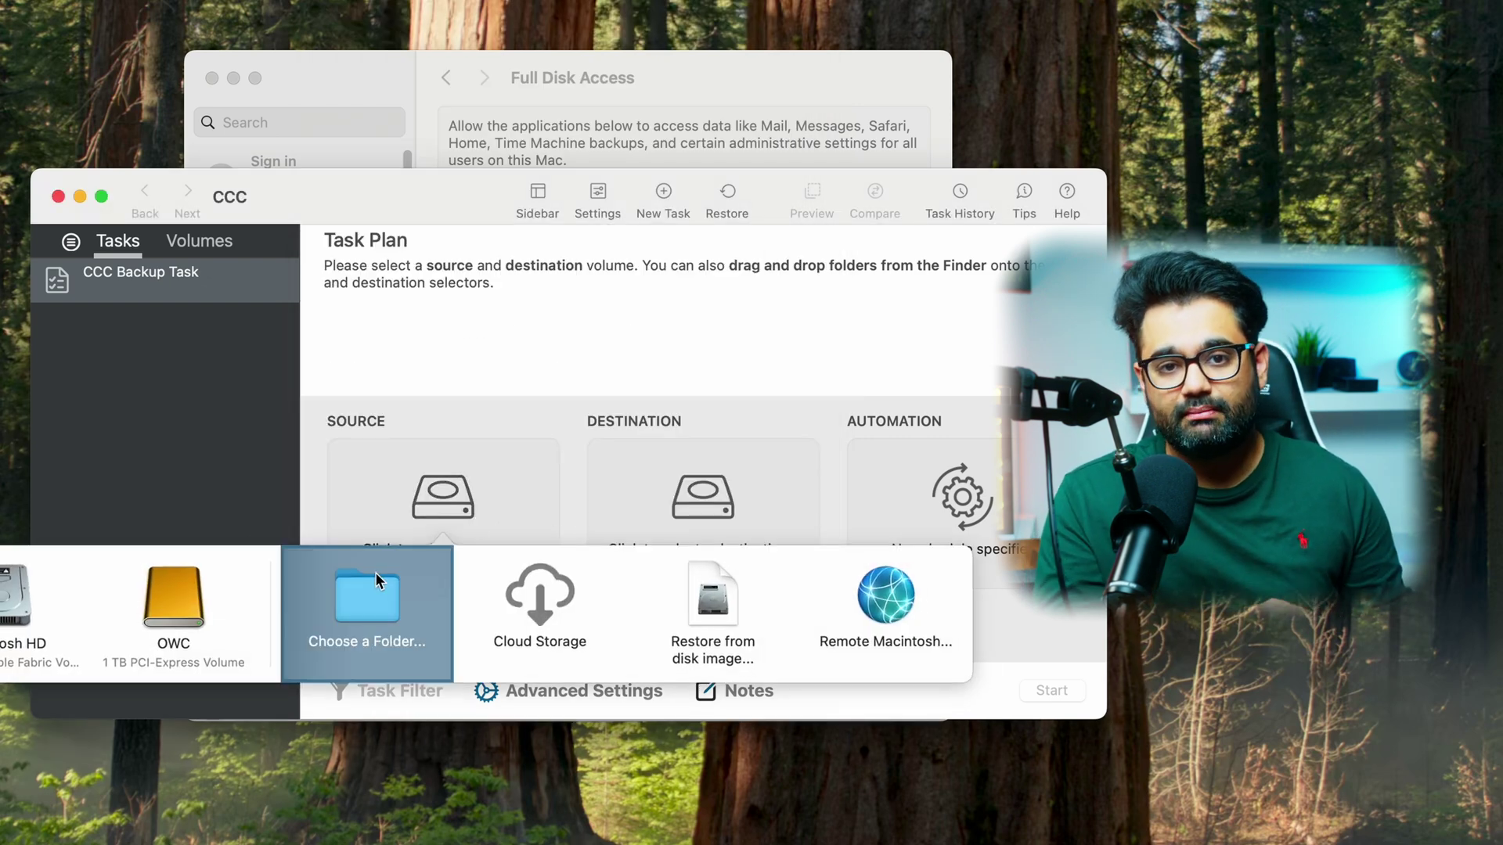
left_click(343, 601)
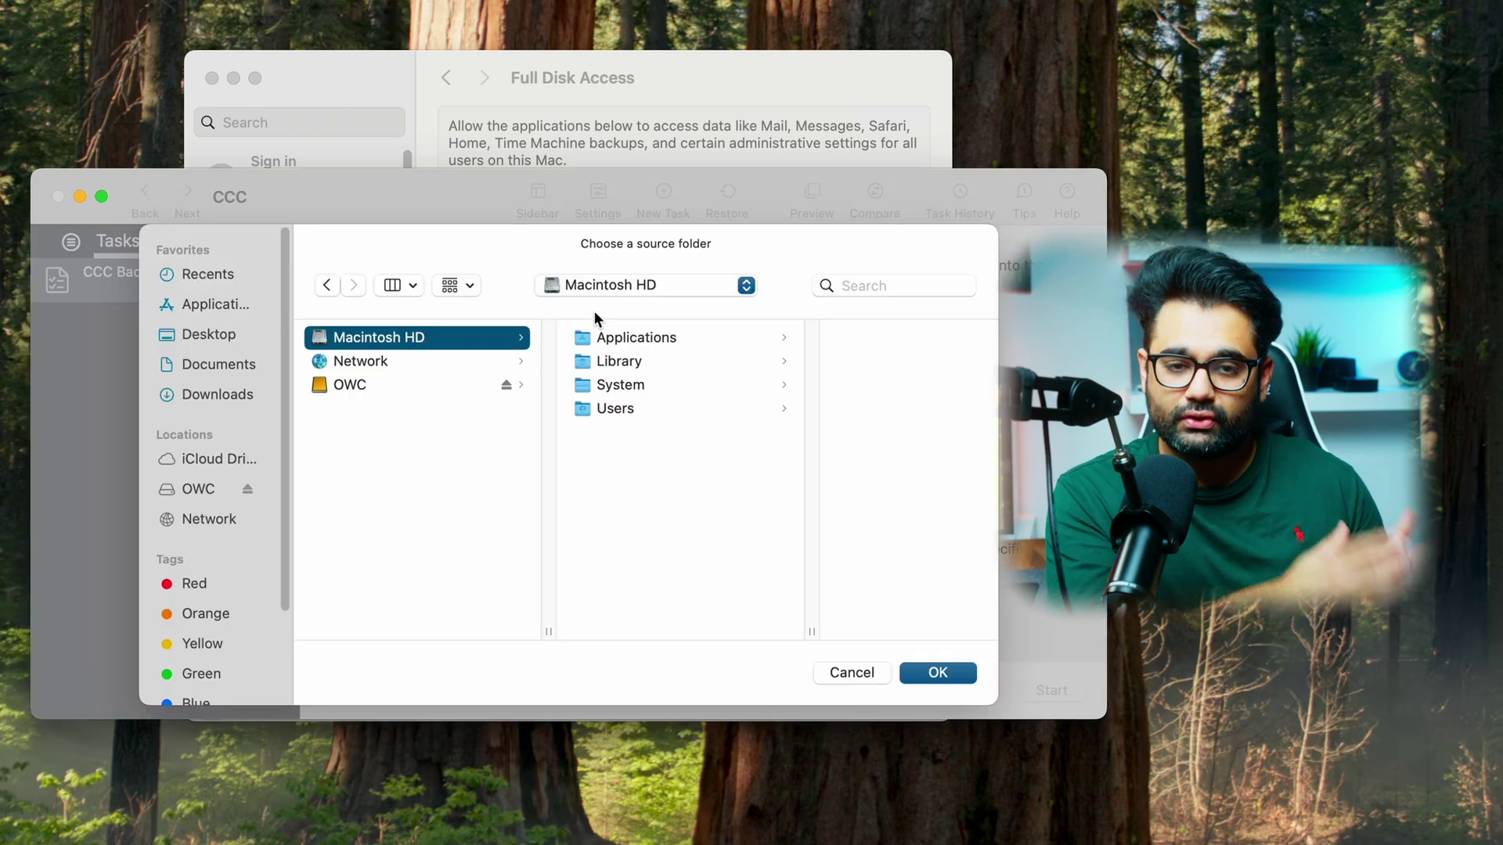
left_click(618, 407)
left_click(800, 364)
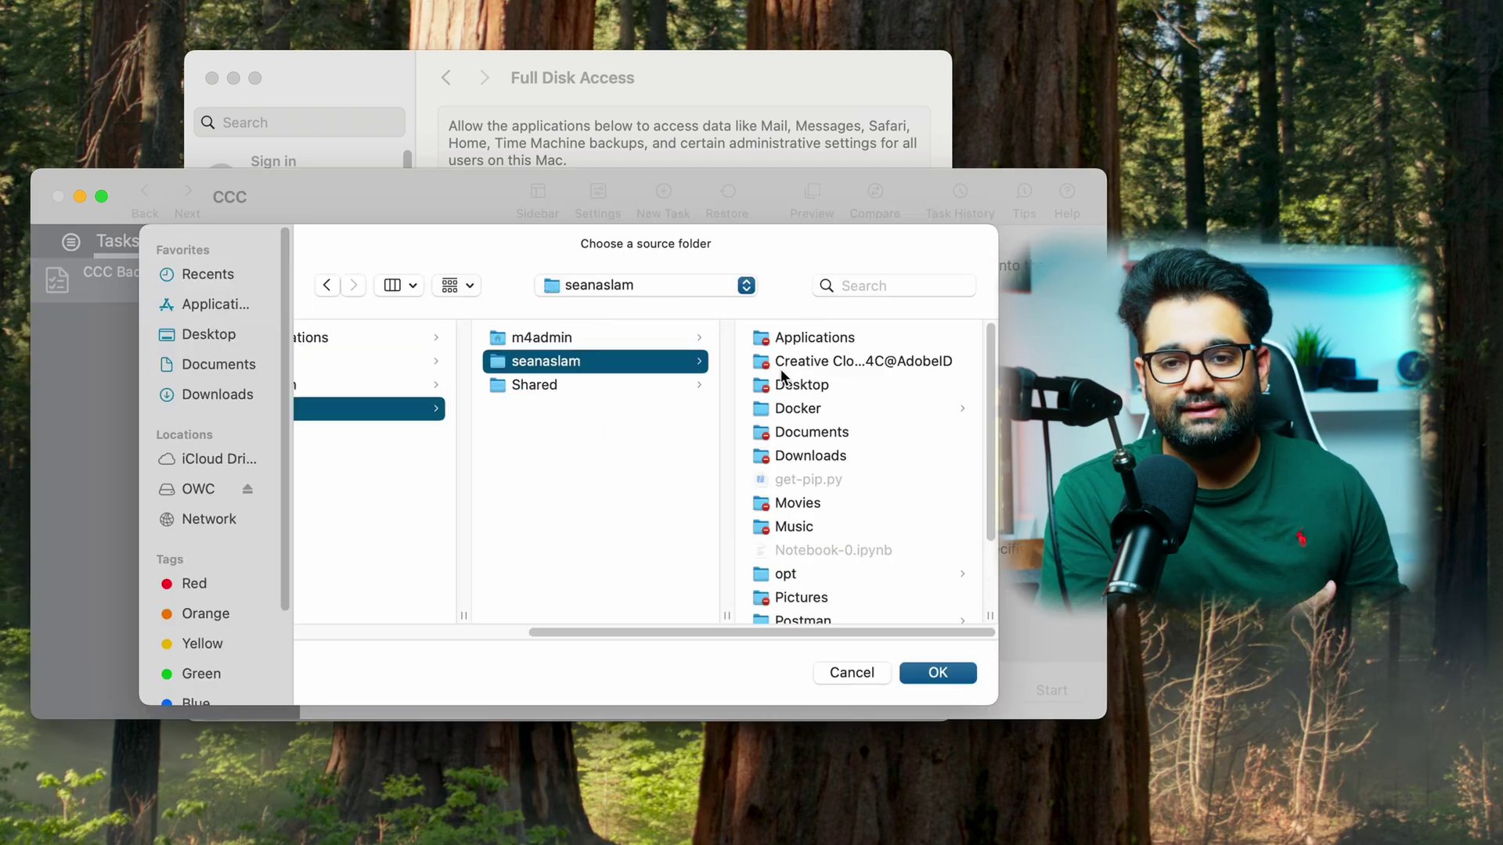
key("Return")
- Set the user's folder on OWC as destination and start the backup task
left_click(653, 578)
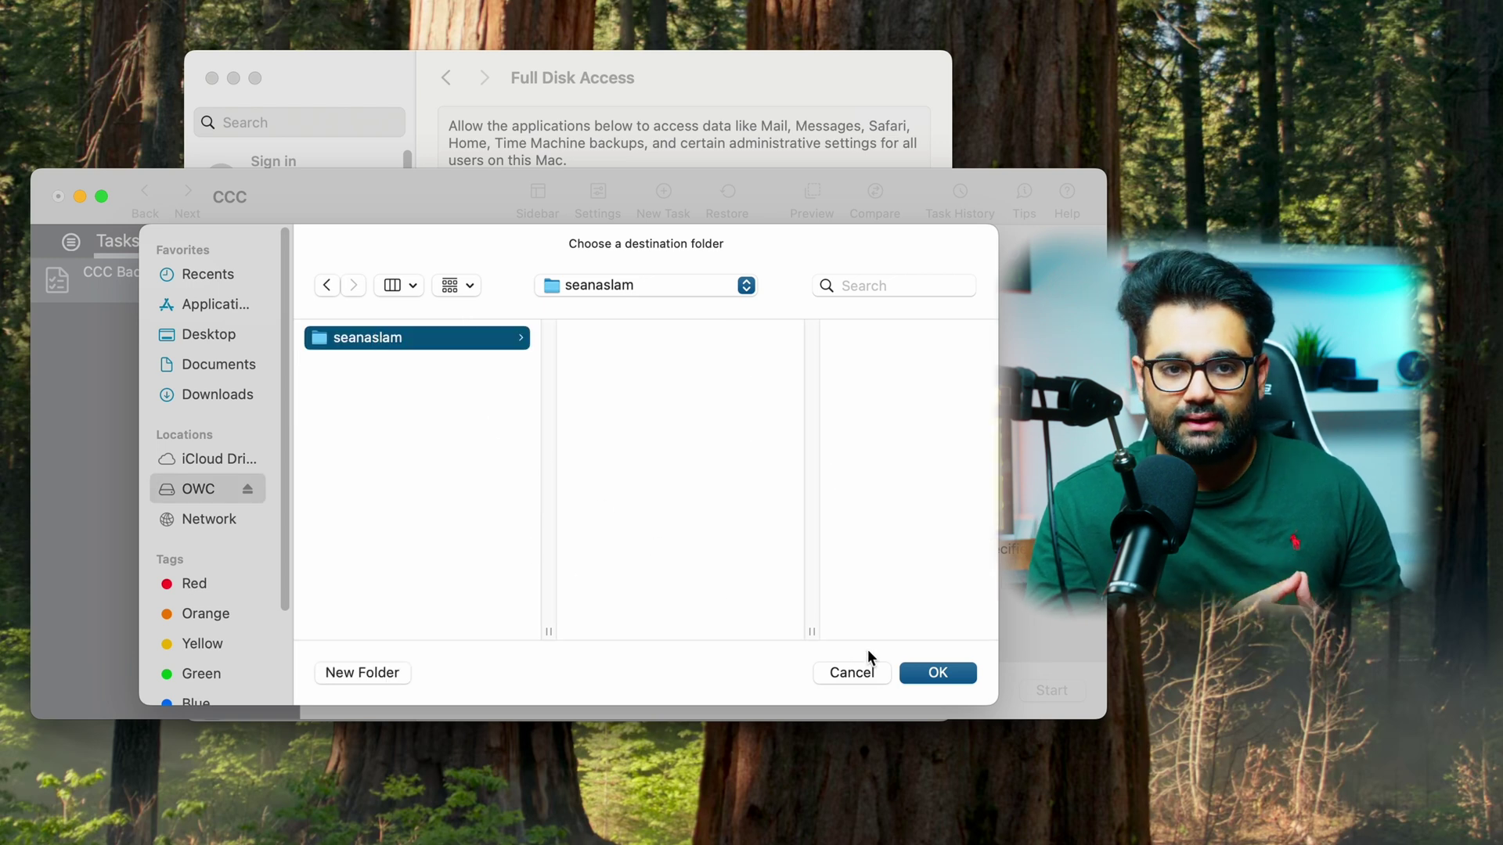
left_click(913, 671)
left_click(1024, 689)
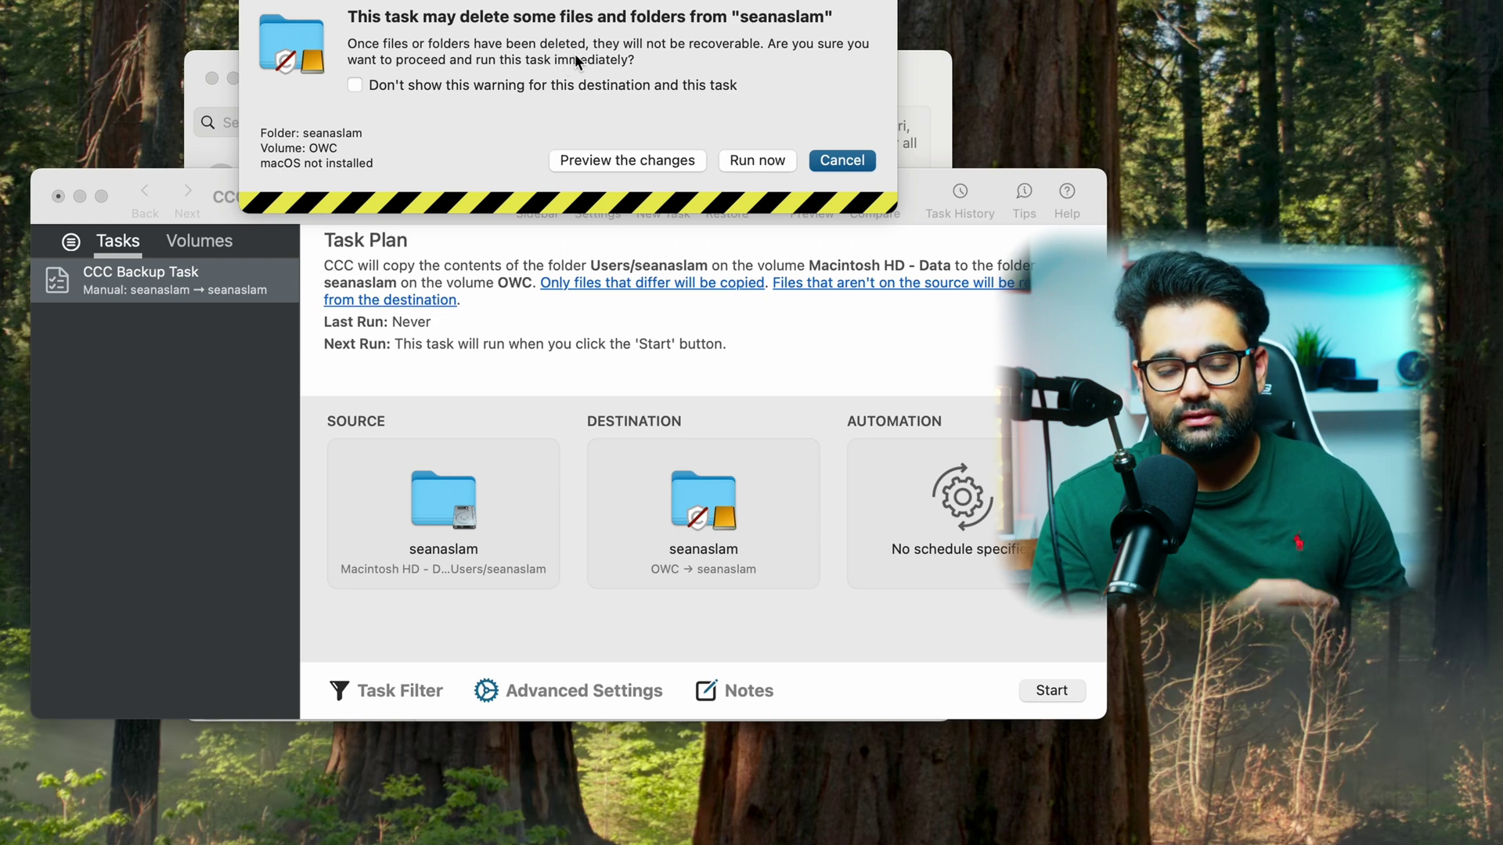
- Preview the backup, check its errors and summary, then open Task History
left_click(643, 159)
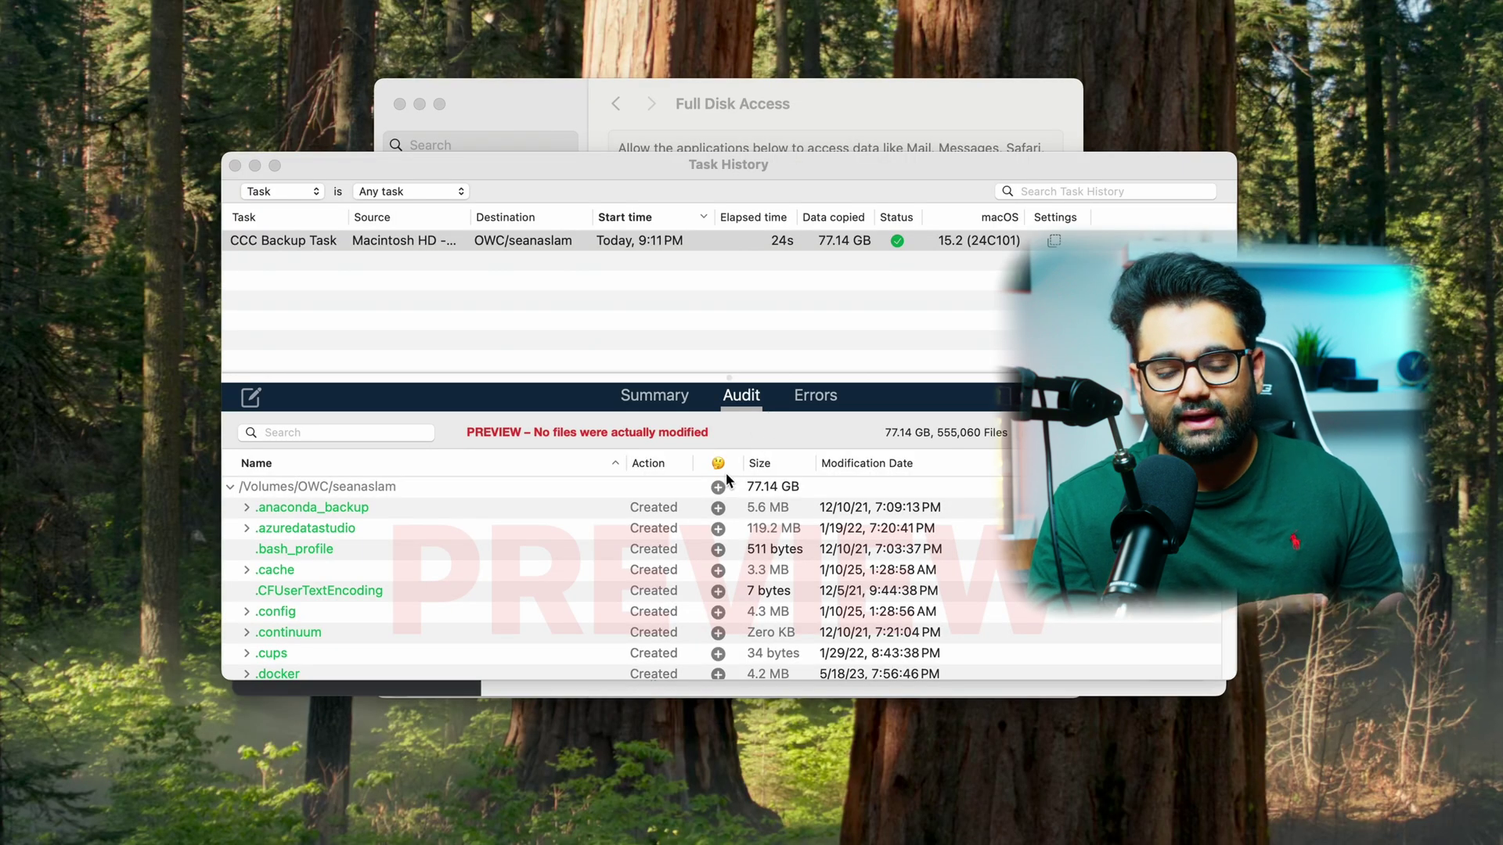
left_click(815, 400)
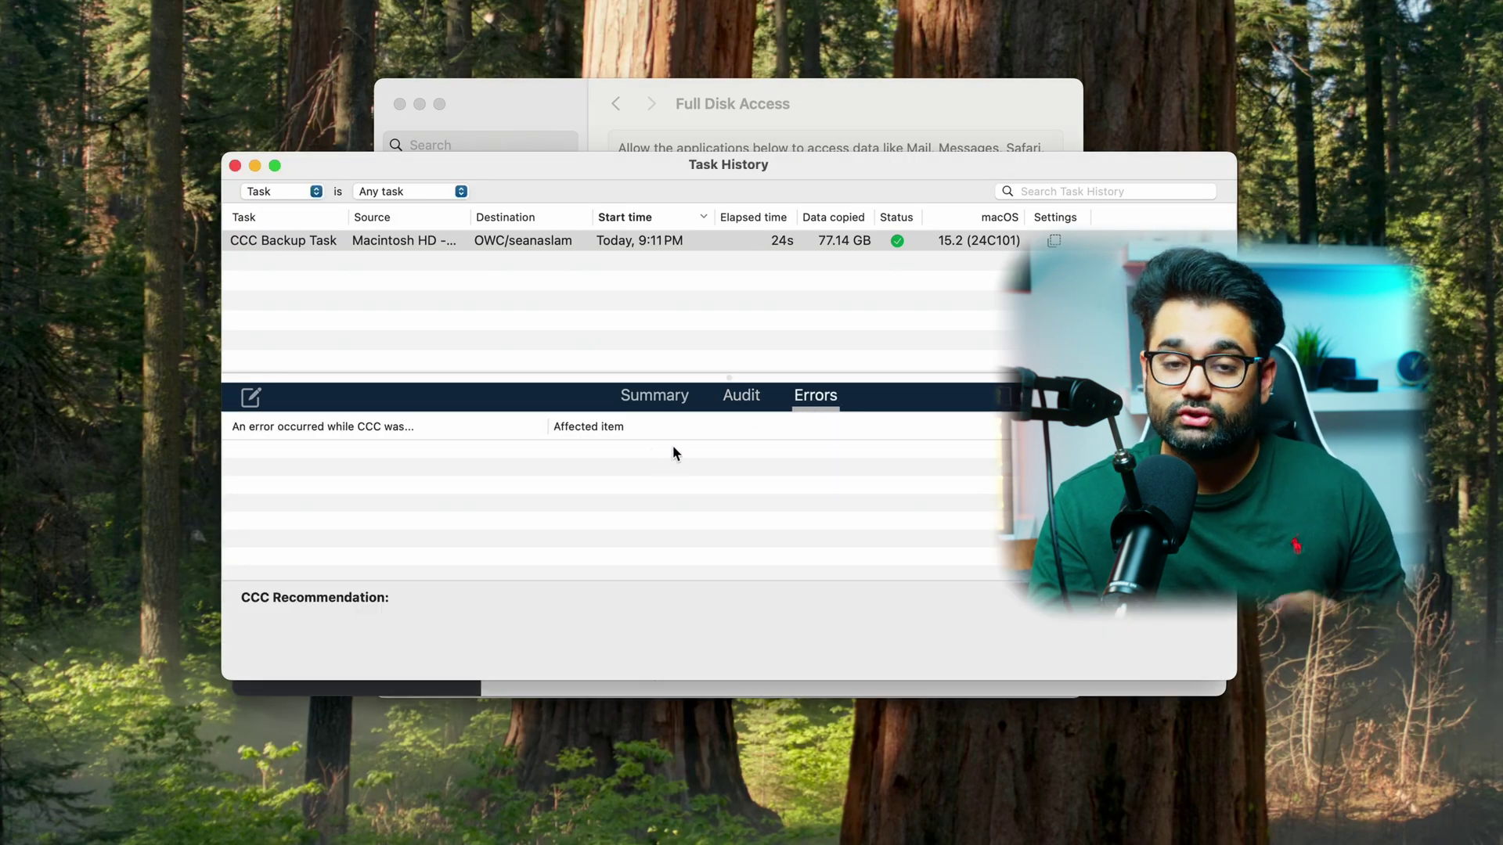
left_click(678, 402)
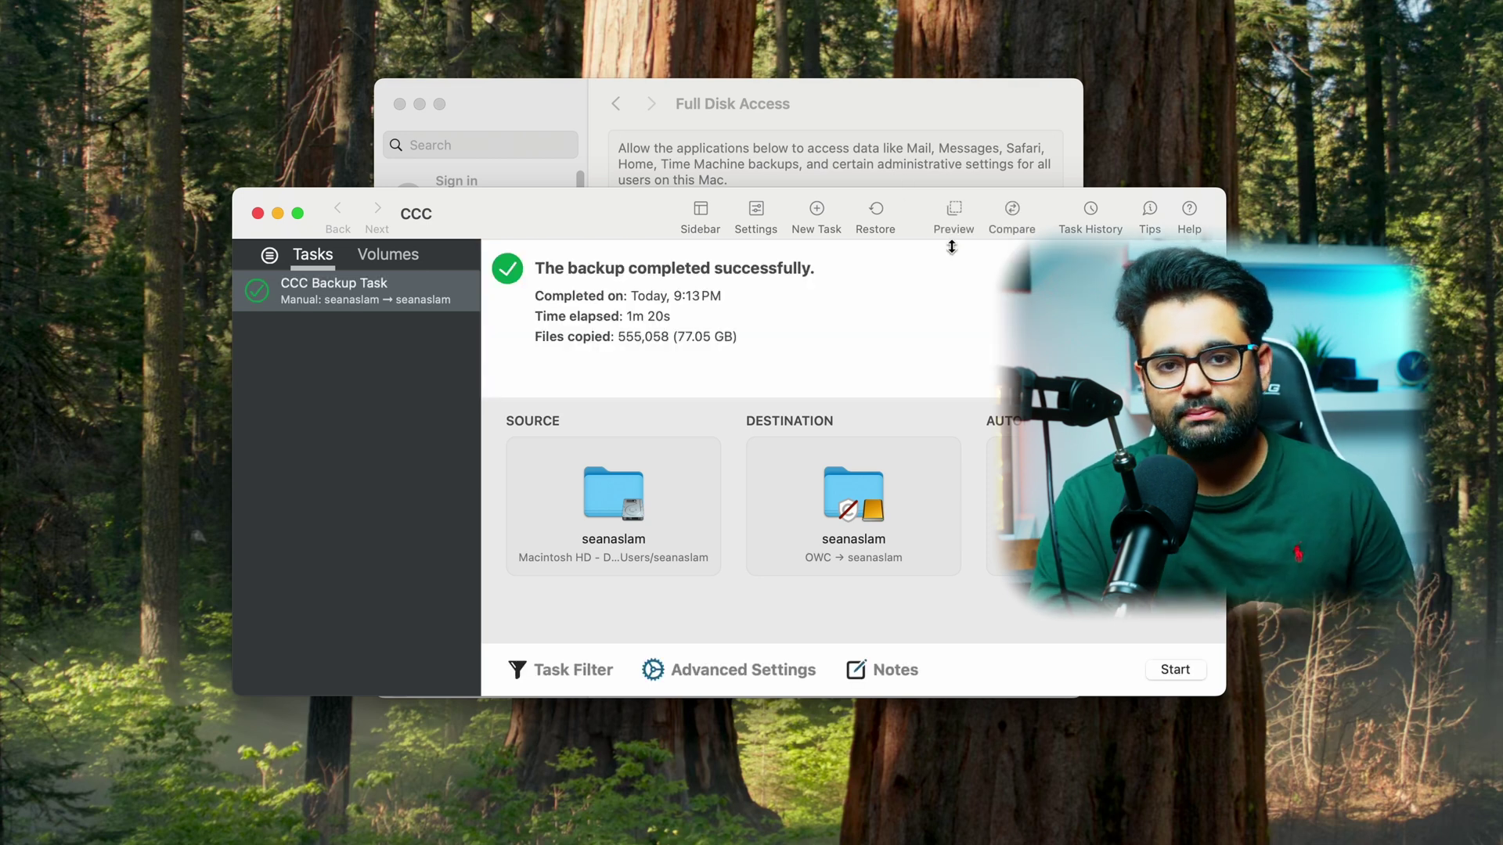
key("super+2")
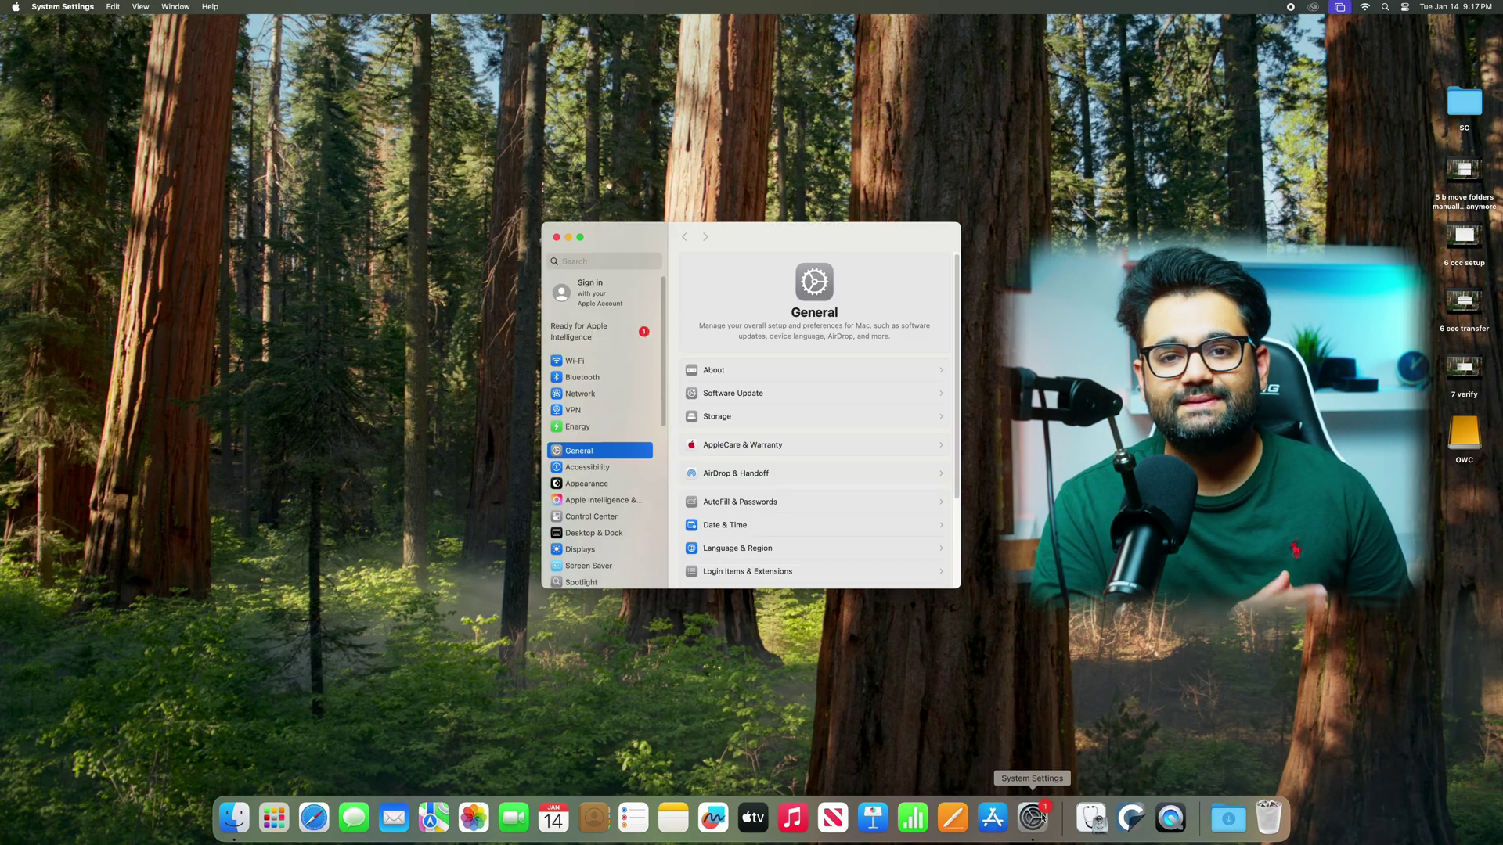
- Unlock the user account's Advanced Options and set its home directory to the user's OWC folder
scroll(586, 443, "down", 5)
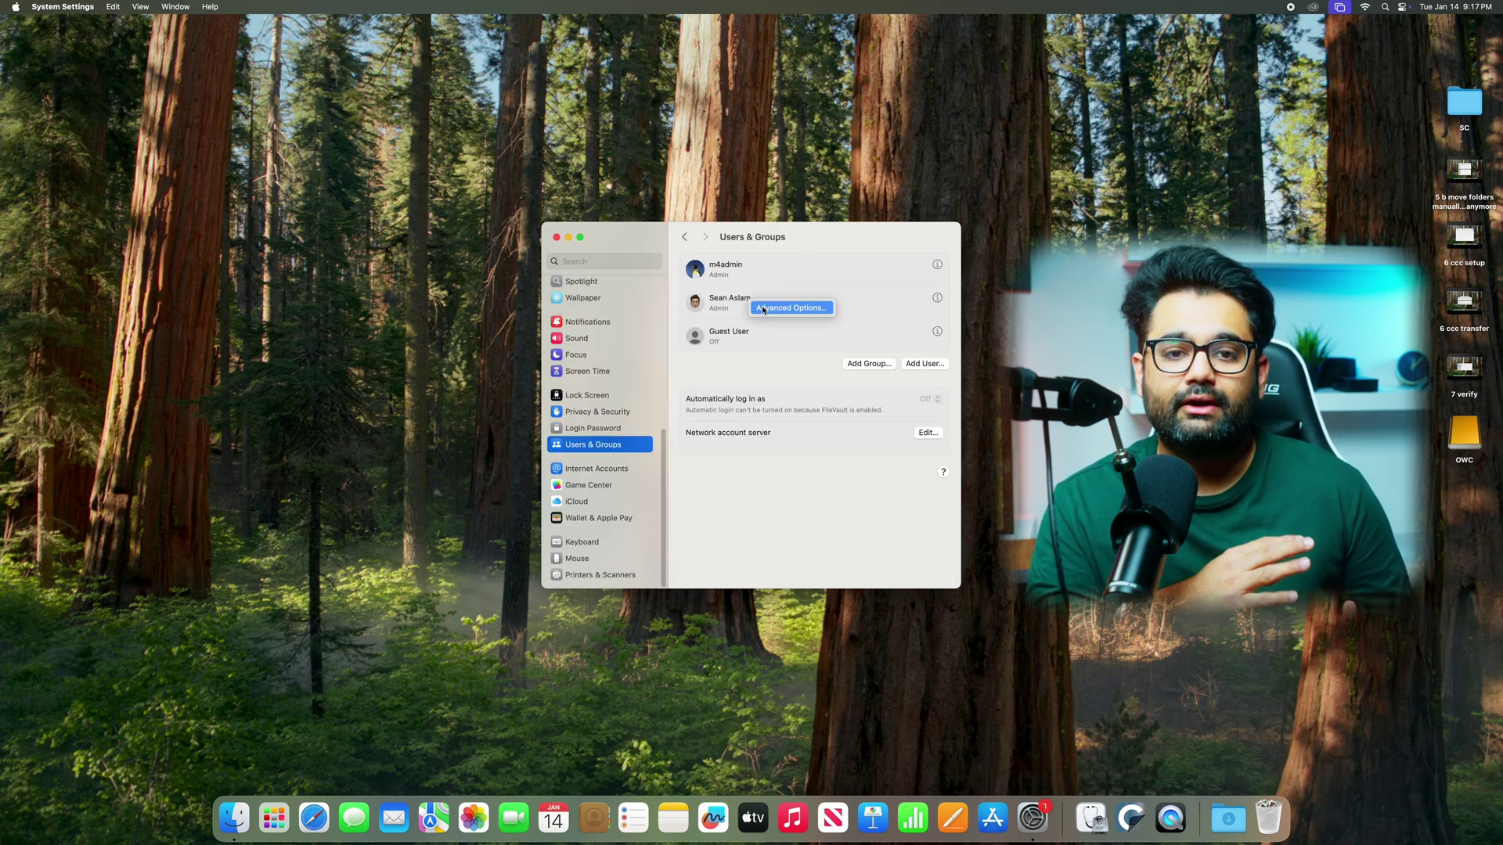
left_click(763, 310)
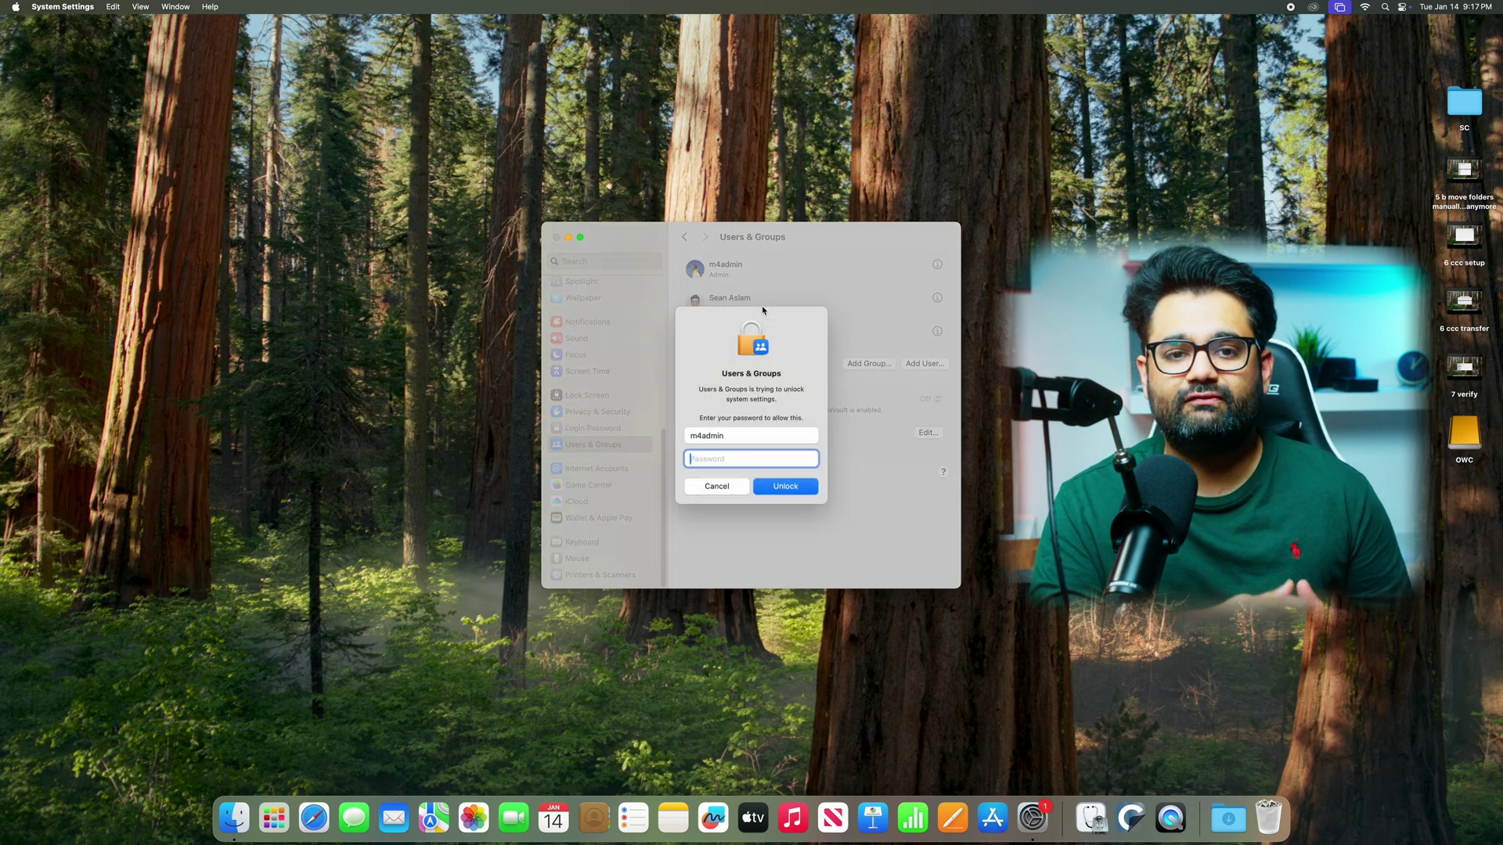
key("Return")
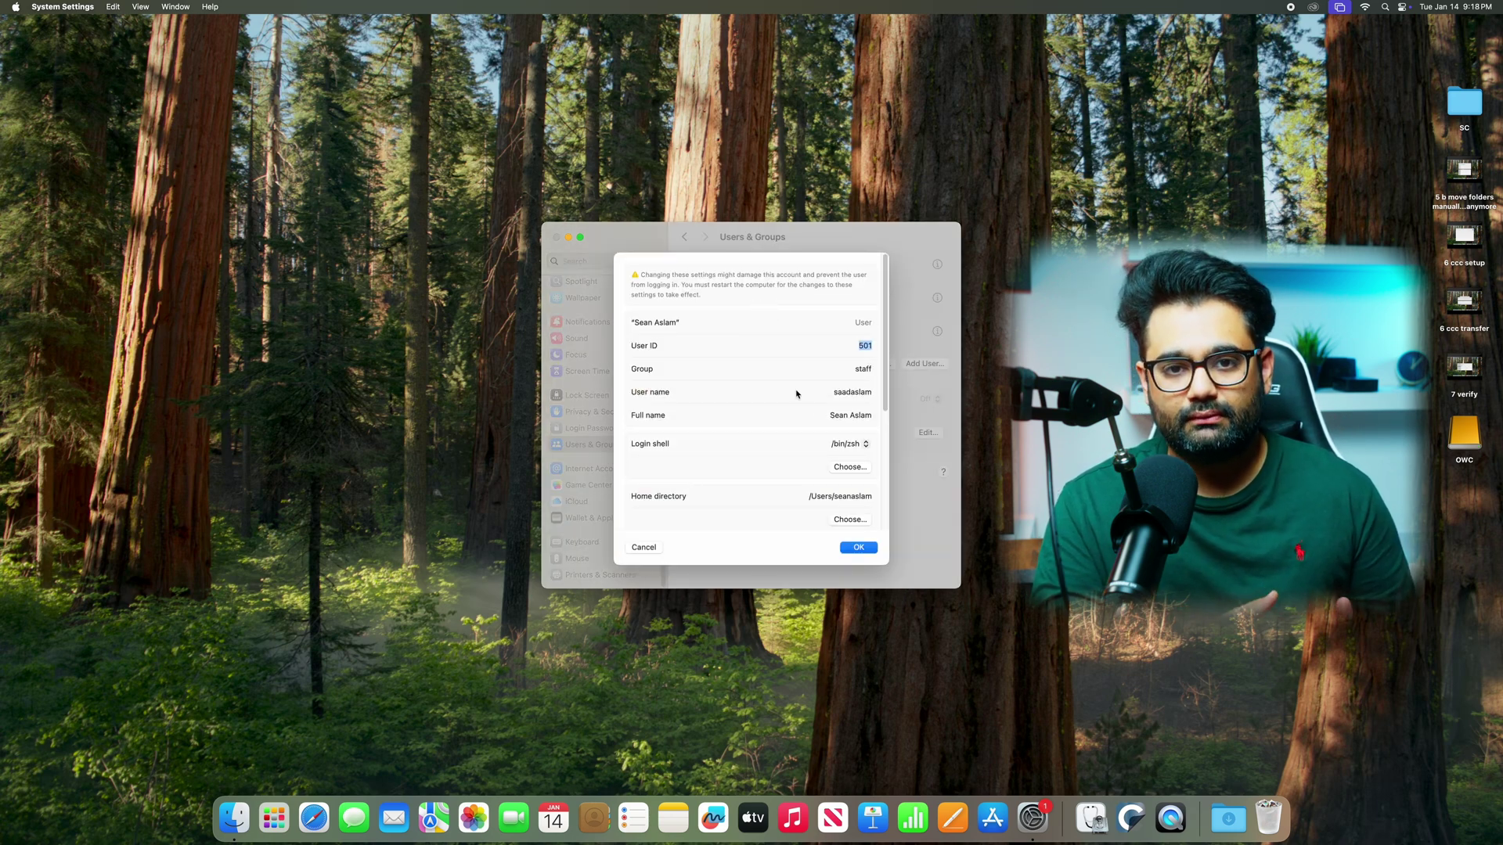
left_click(850, 520)
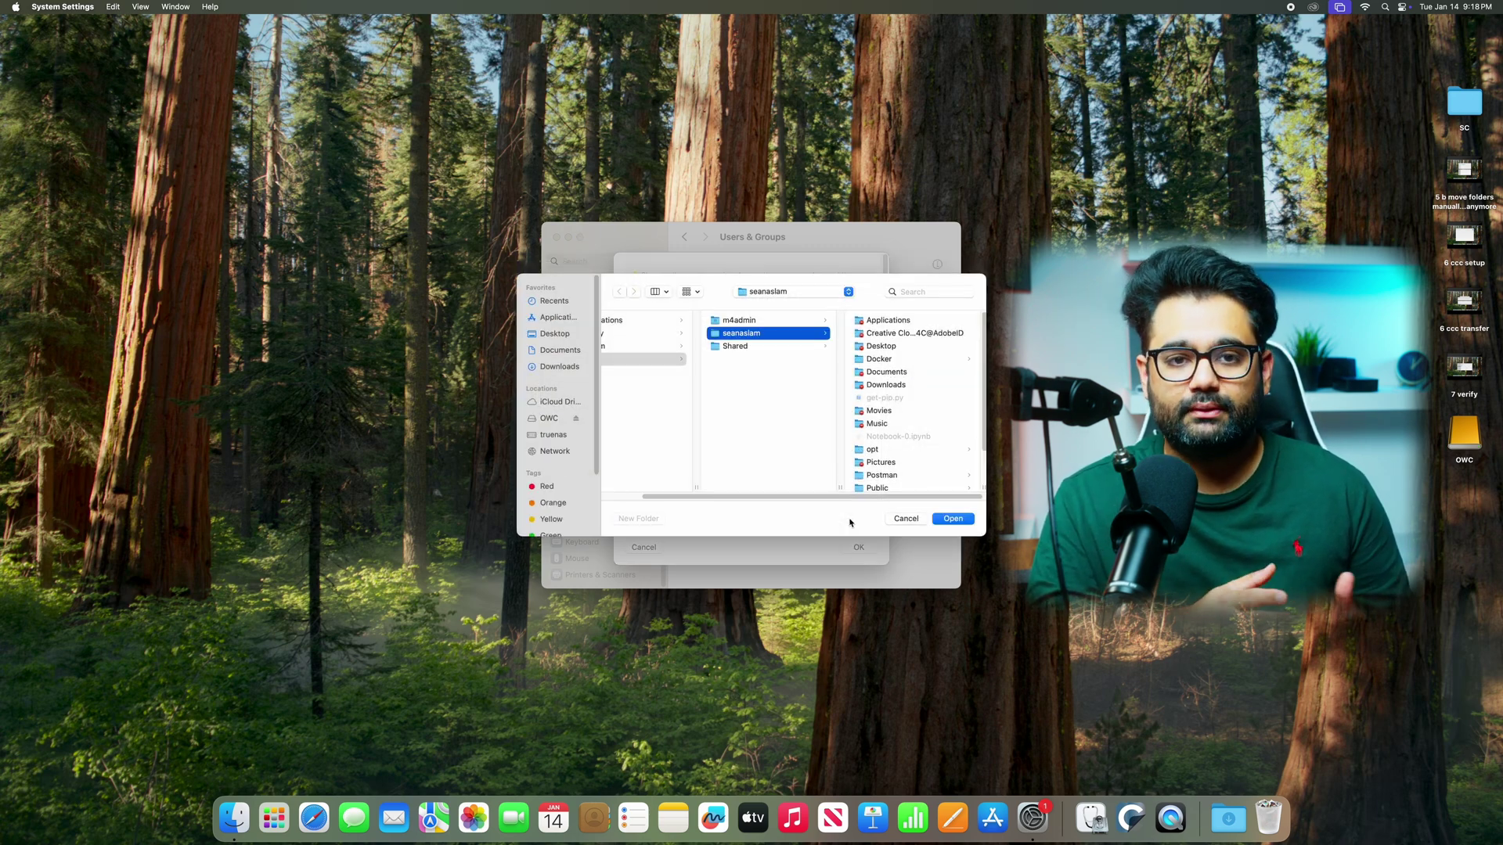
left_click(550, 420)
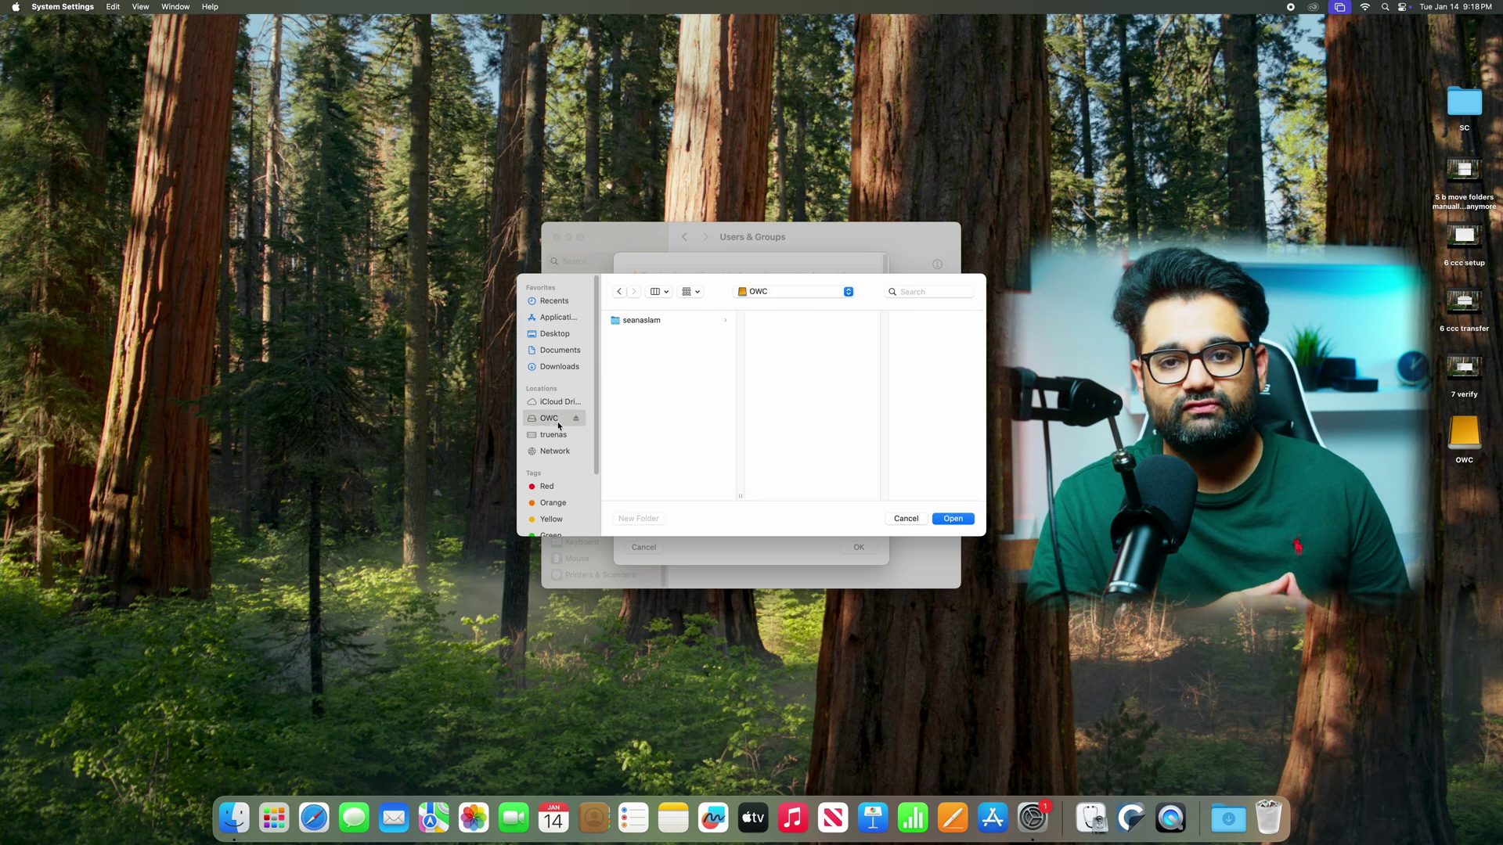
left_click(658, 328)
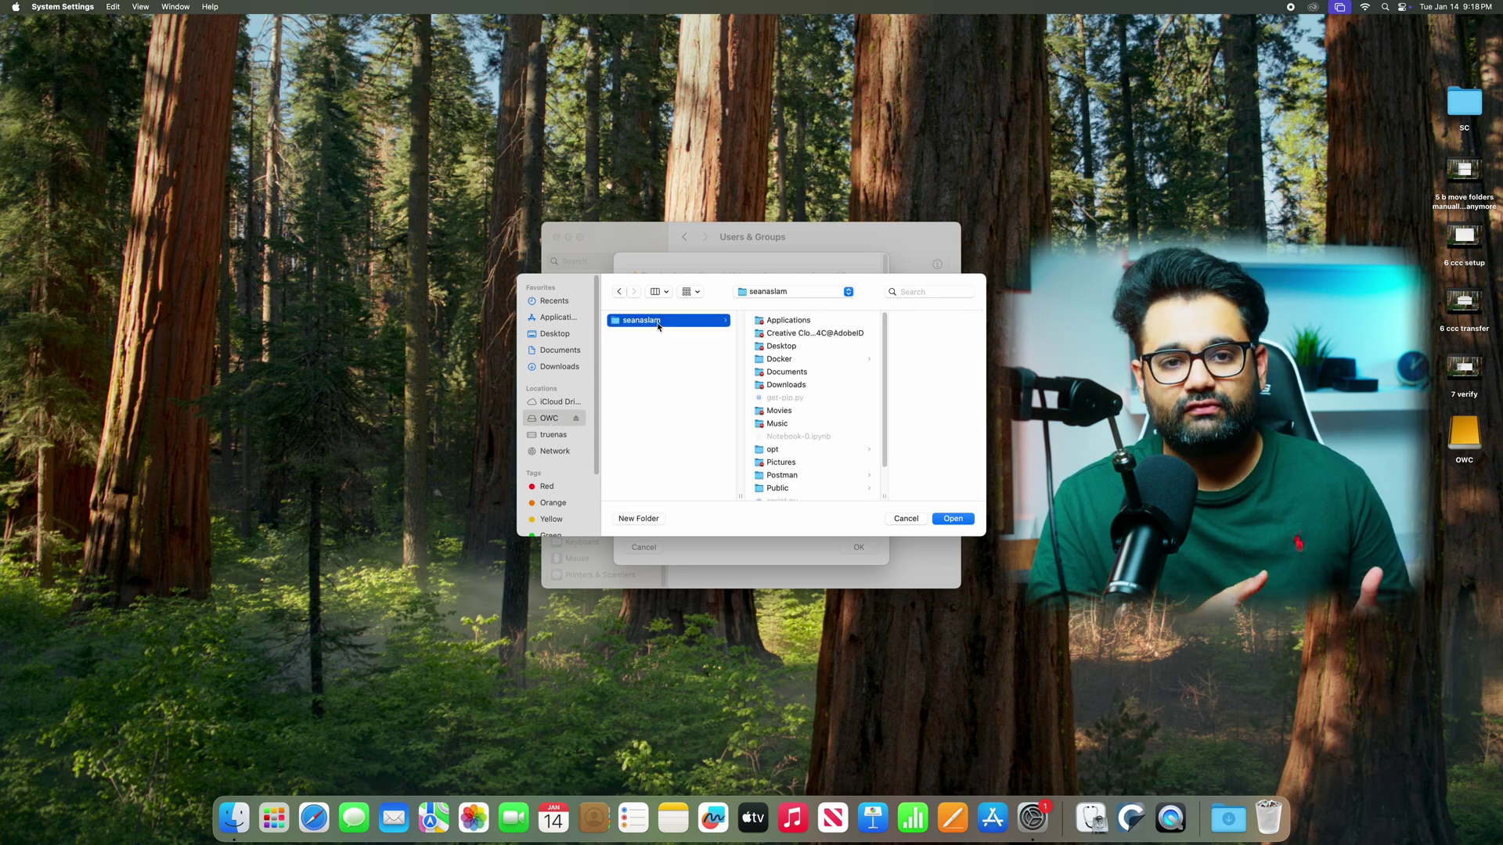
left_click(958, 521)
left_click(865, 548)
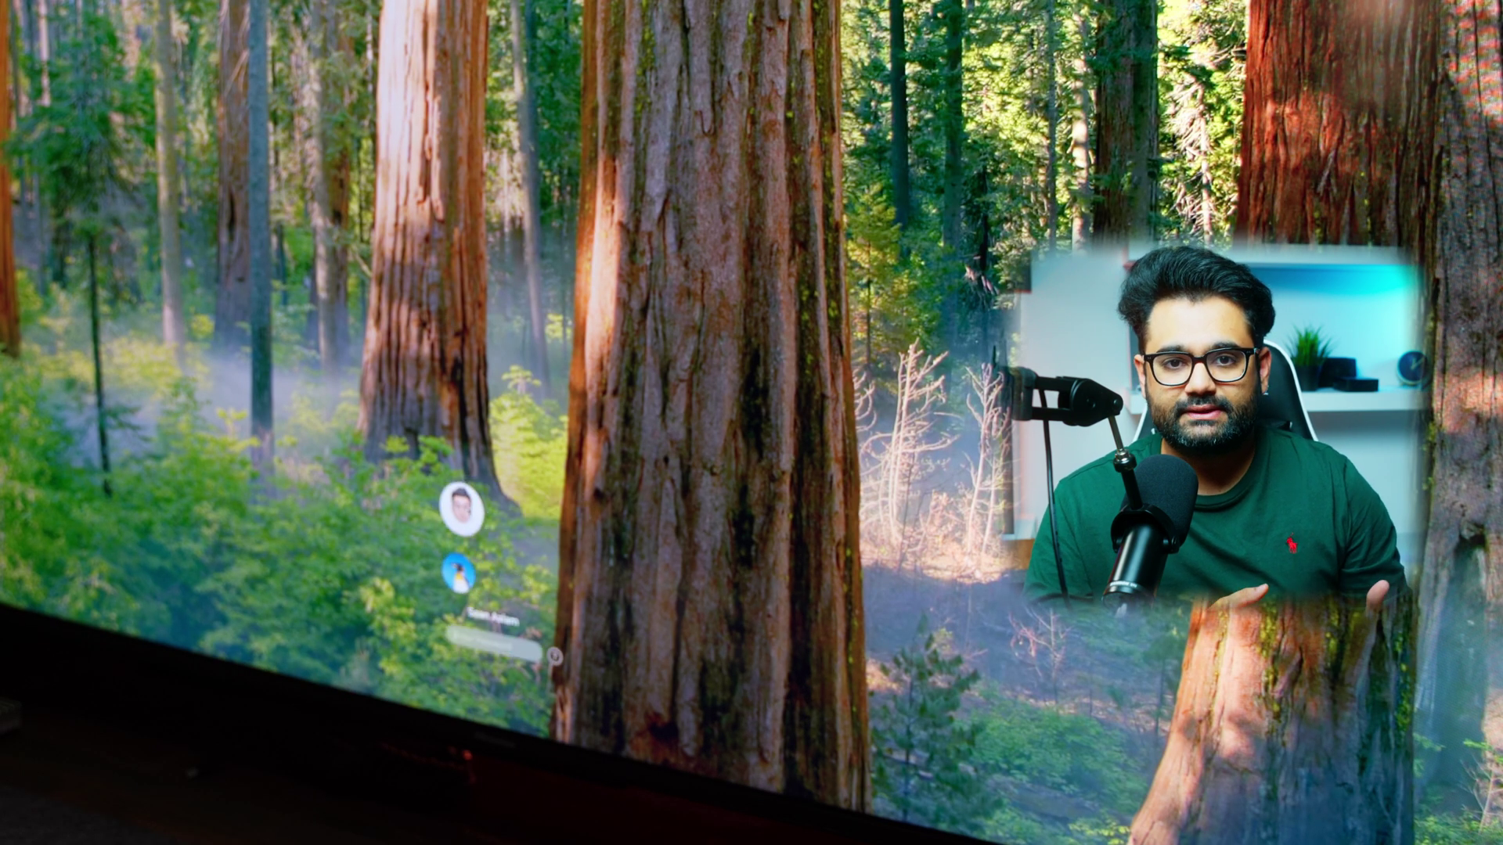
- Select the user account on the login screen to show its password field
key("Return")
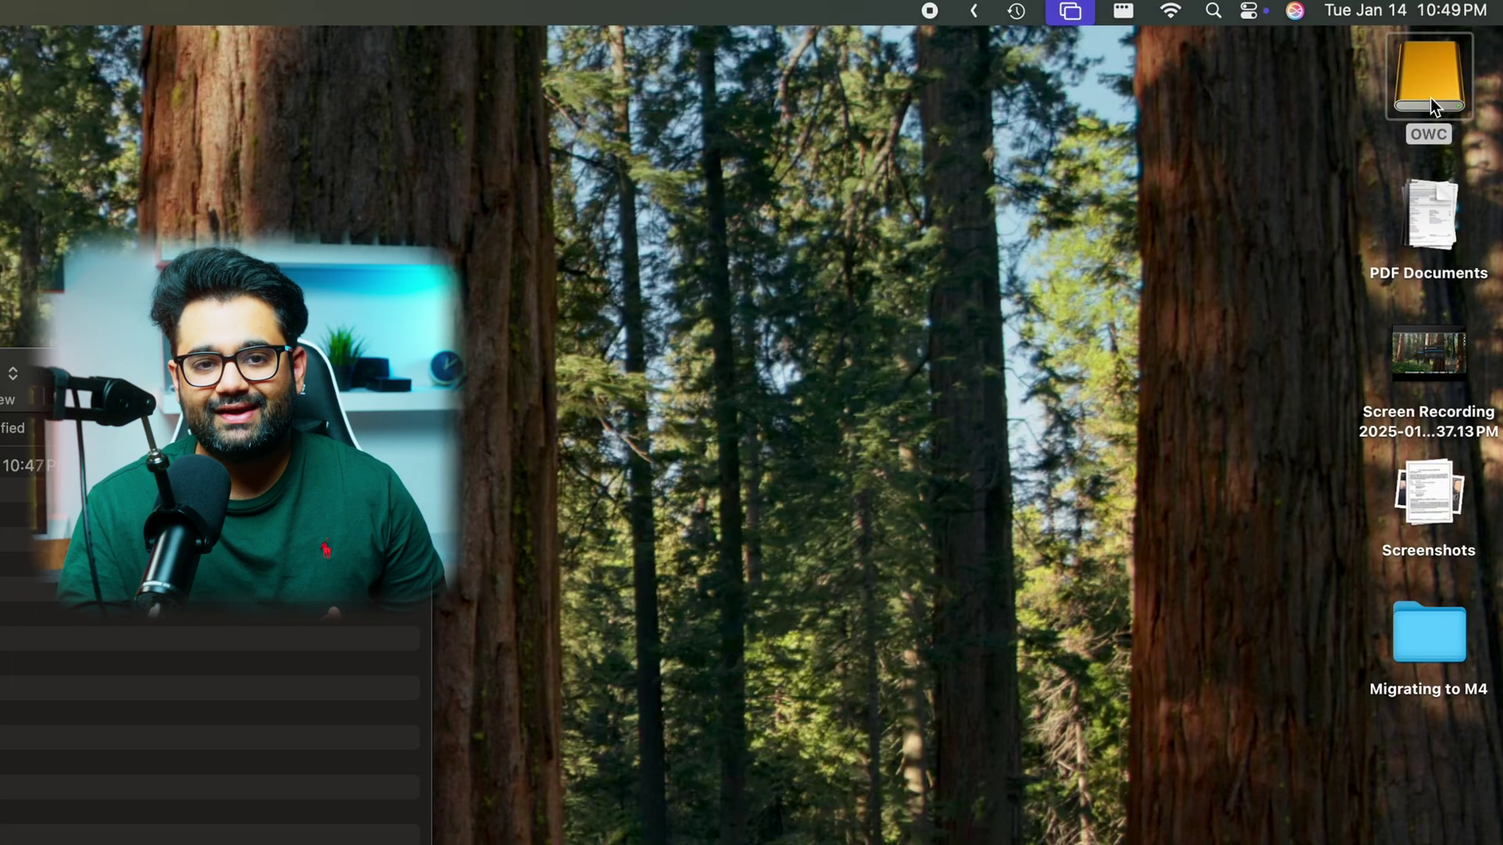
- Add the user account to OWC's Sharing & Permissions with Read & Write privilege
right_click(1430, 97)
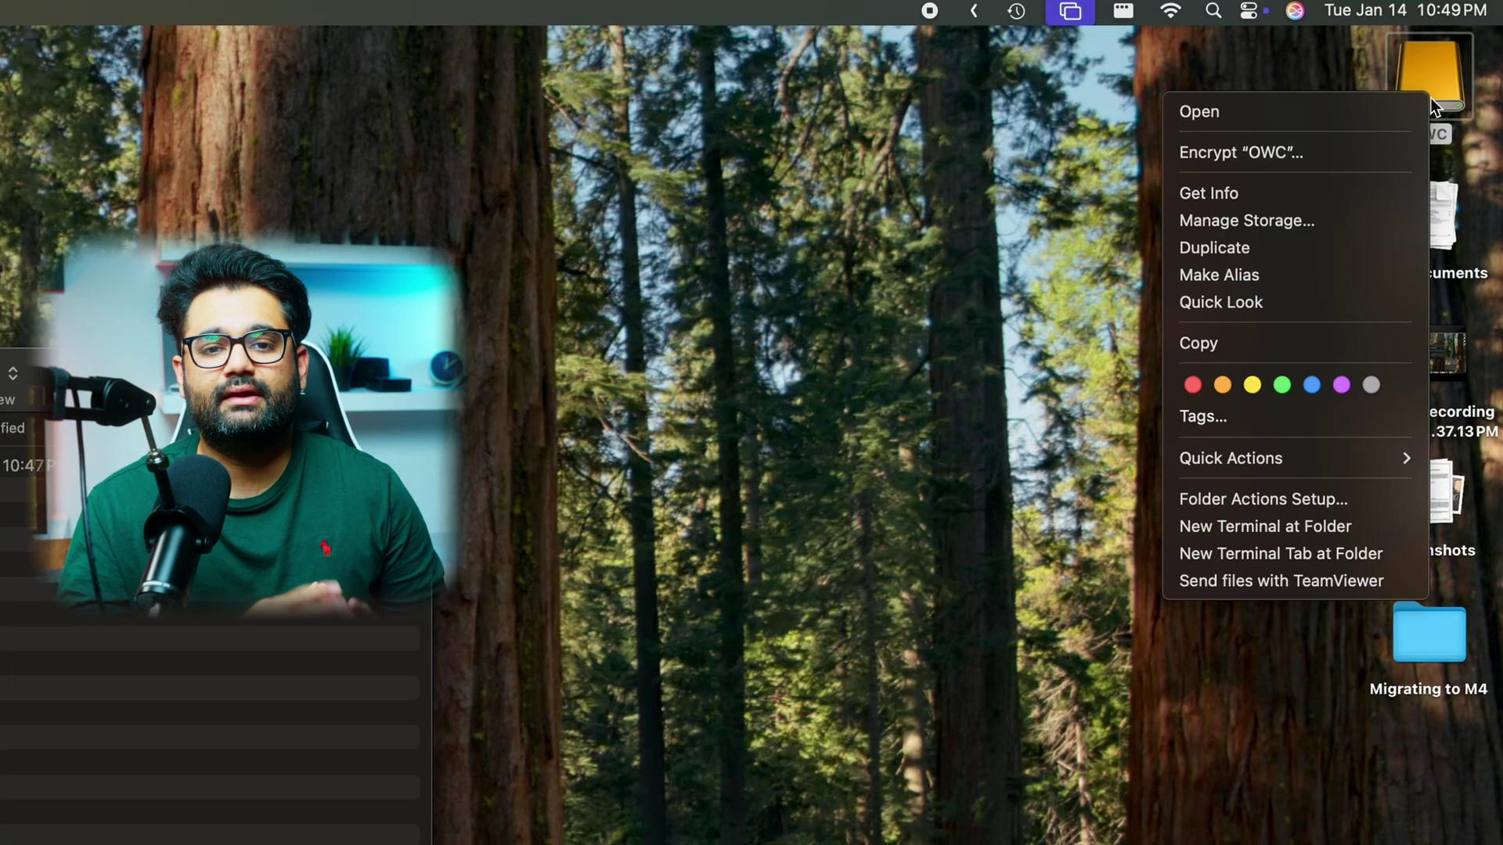
left_click(1315, 194)
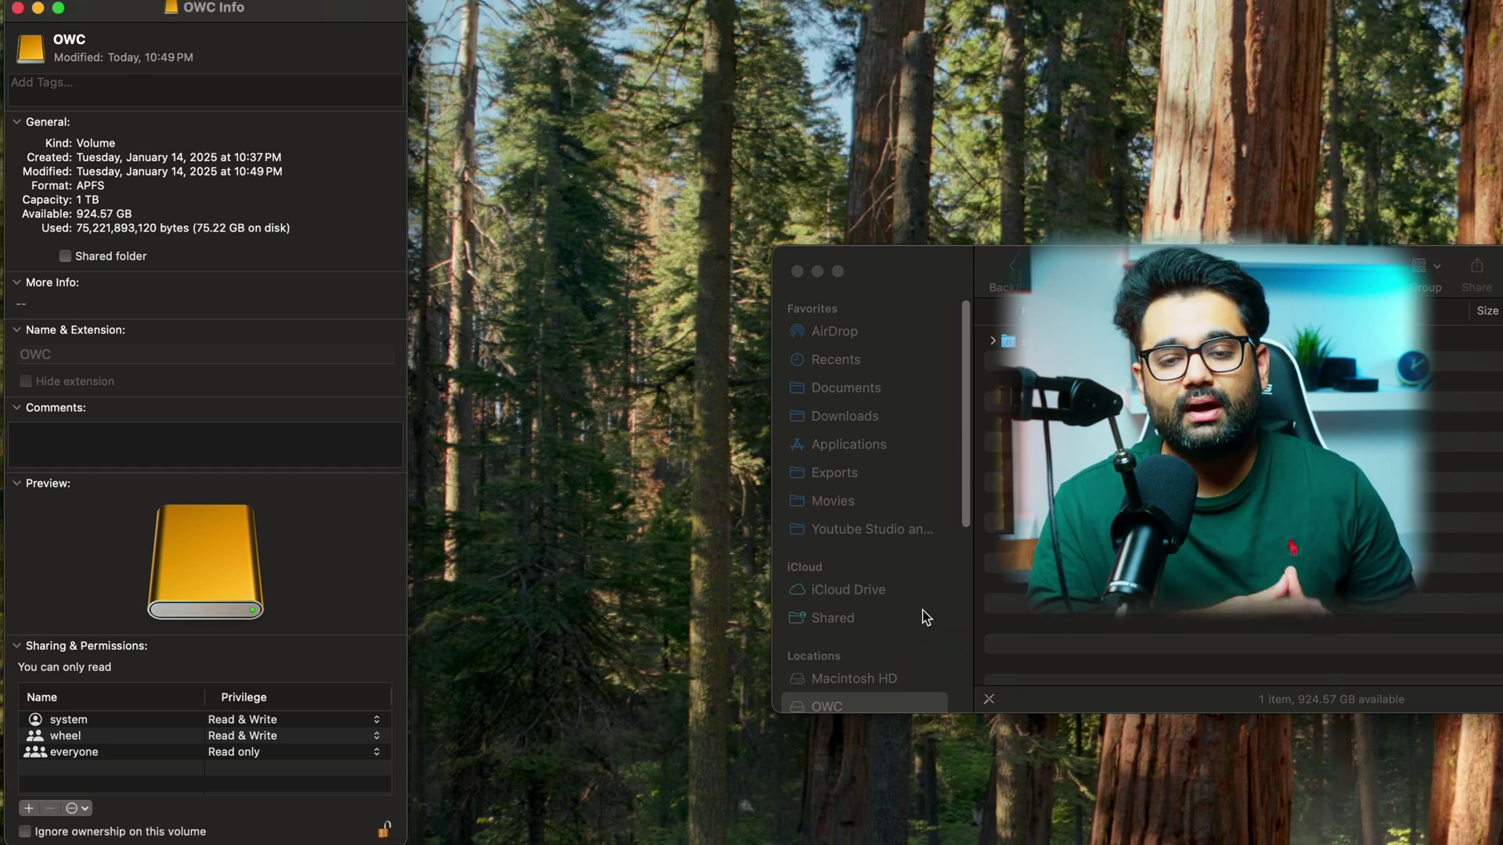
left_click(31, 809)
left_click(252, 382)
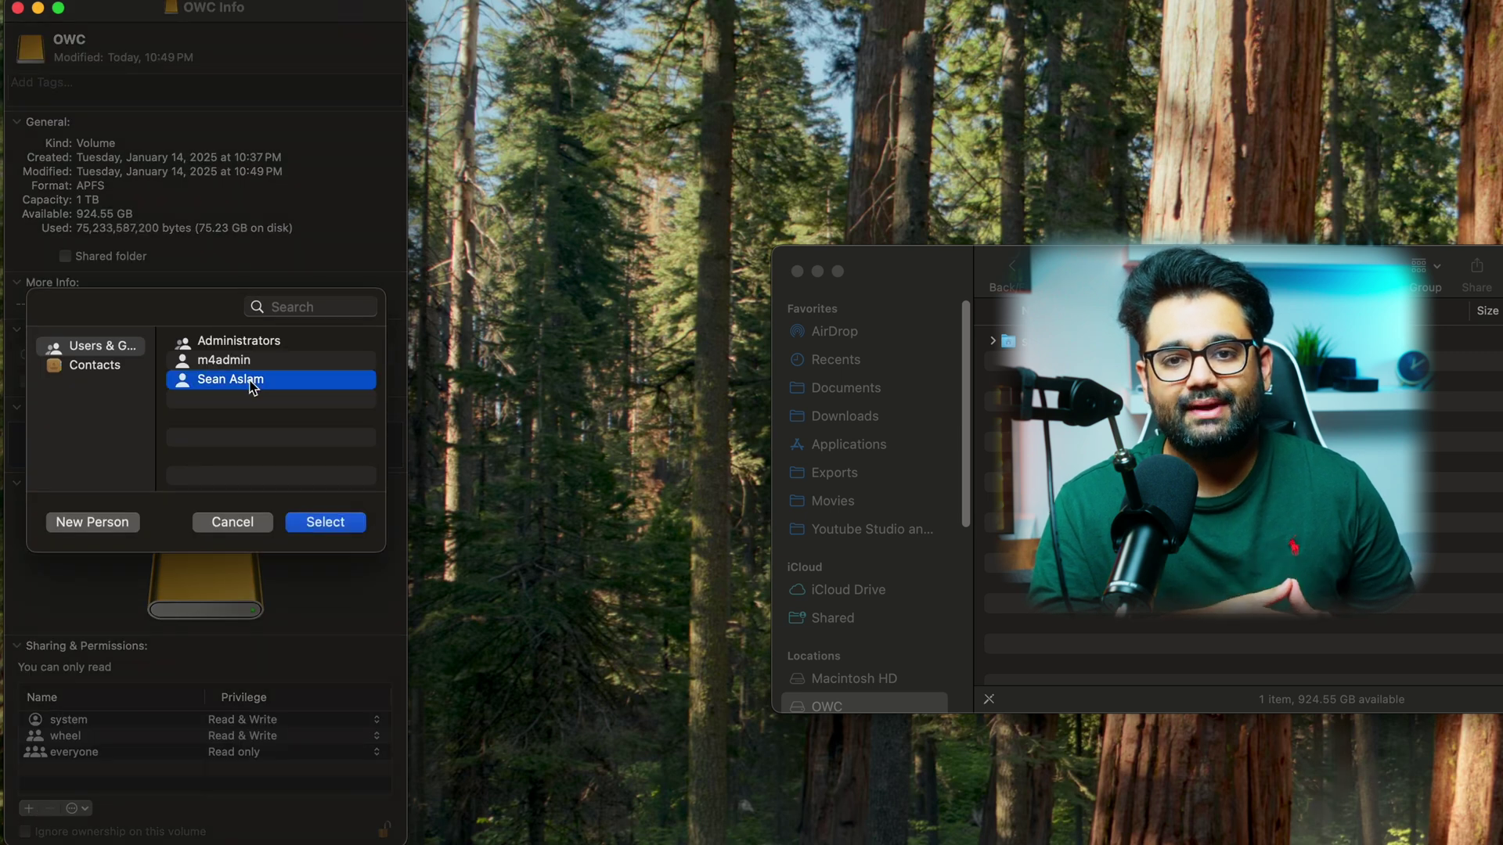
left_click(320, 523)
left_click(343, 720)
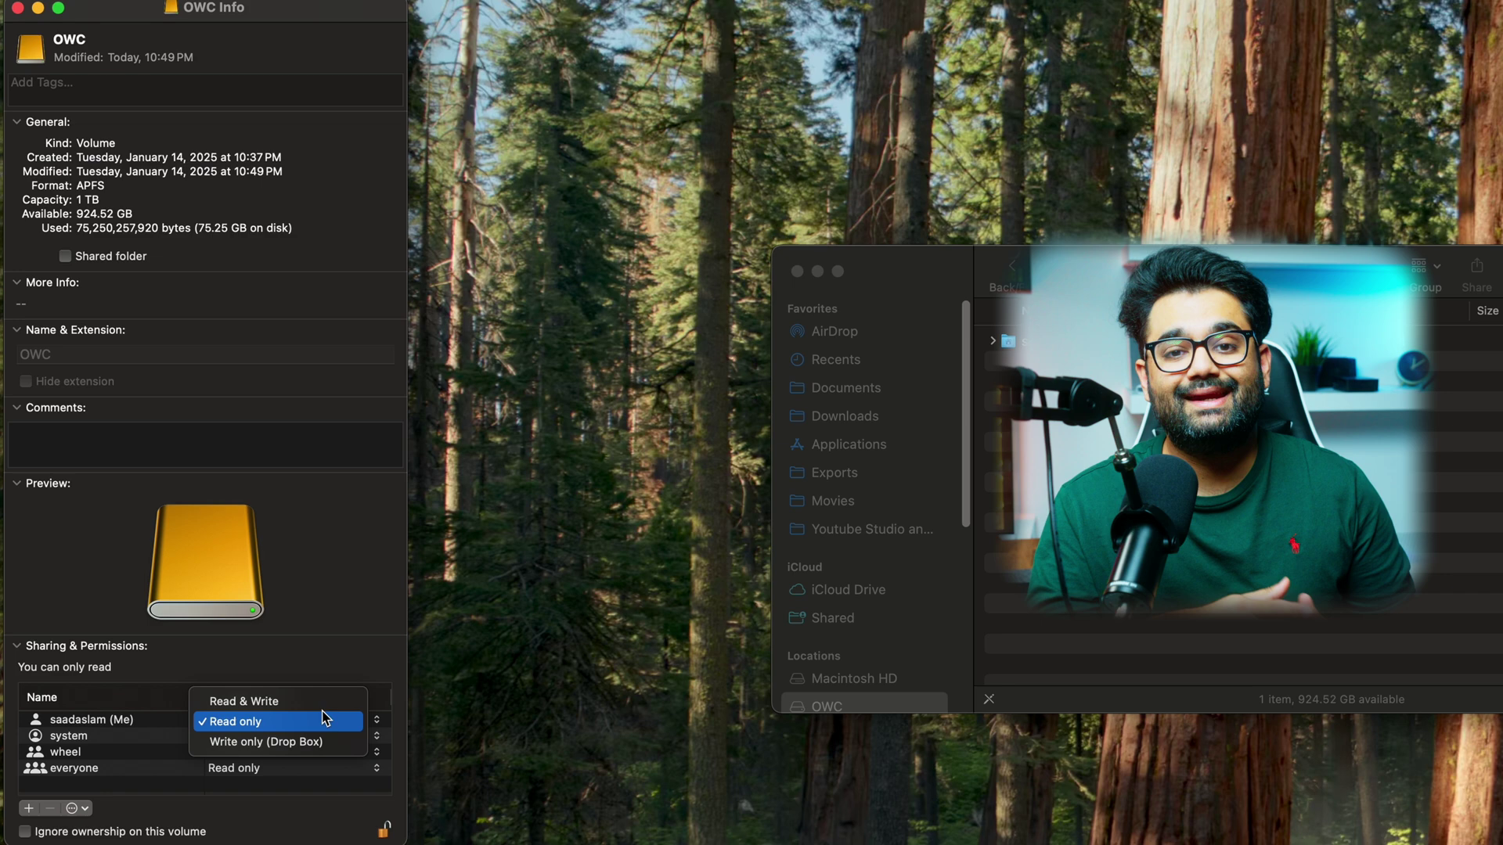
left_click(320, 708)
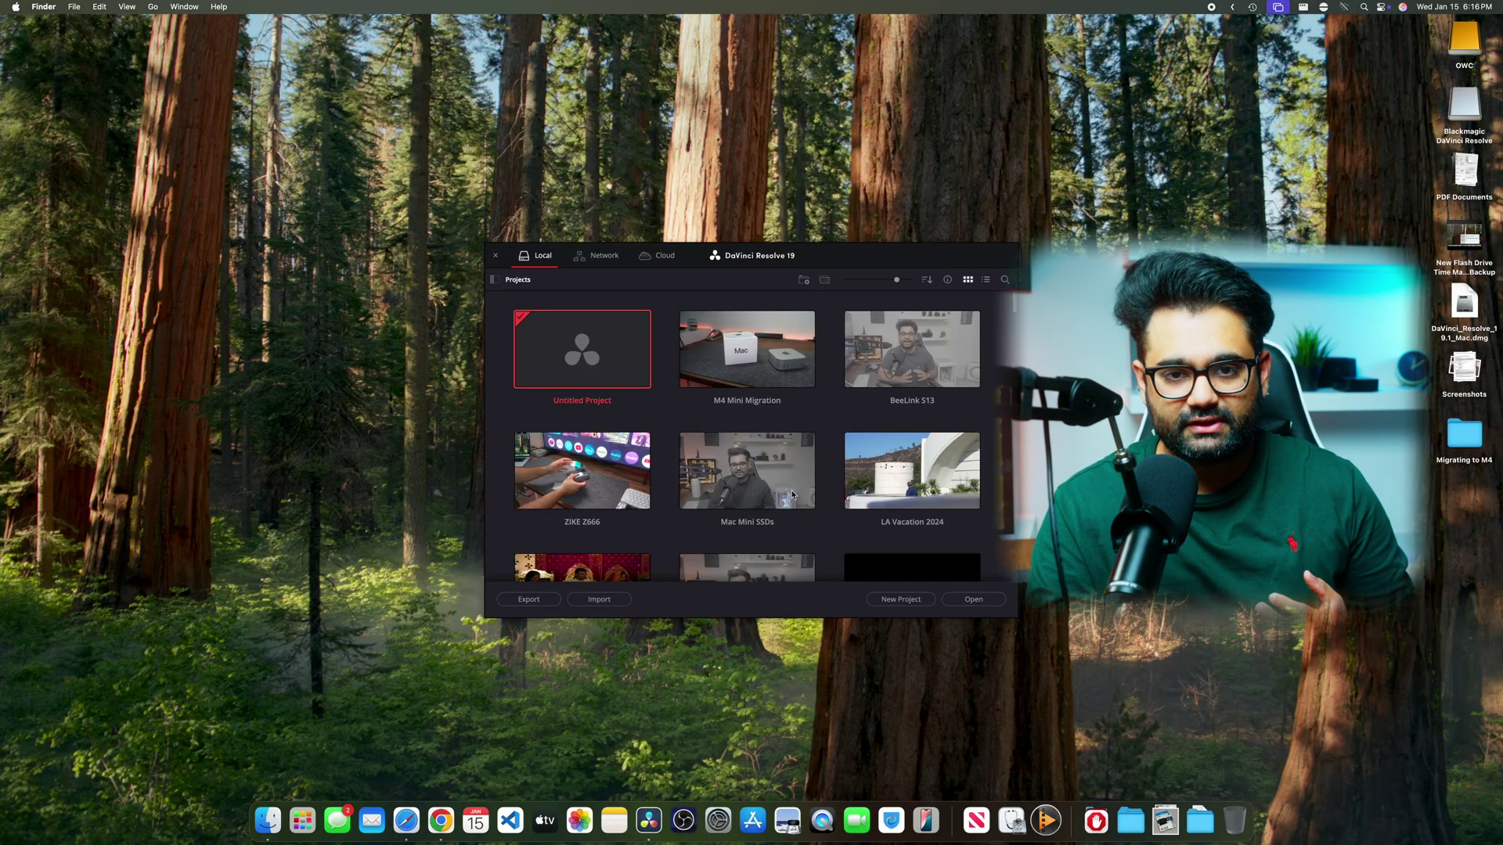
scroll(793, 495, "down", 10)
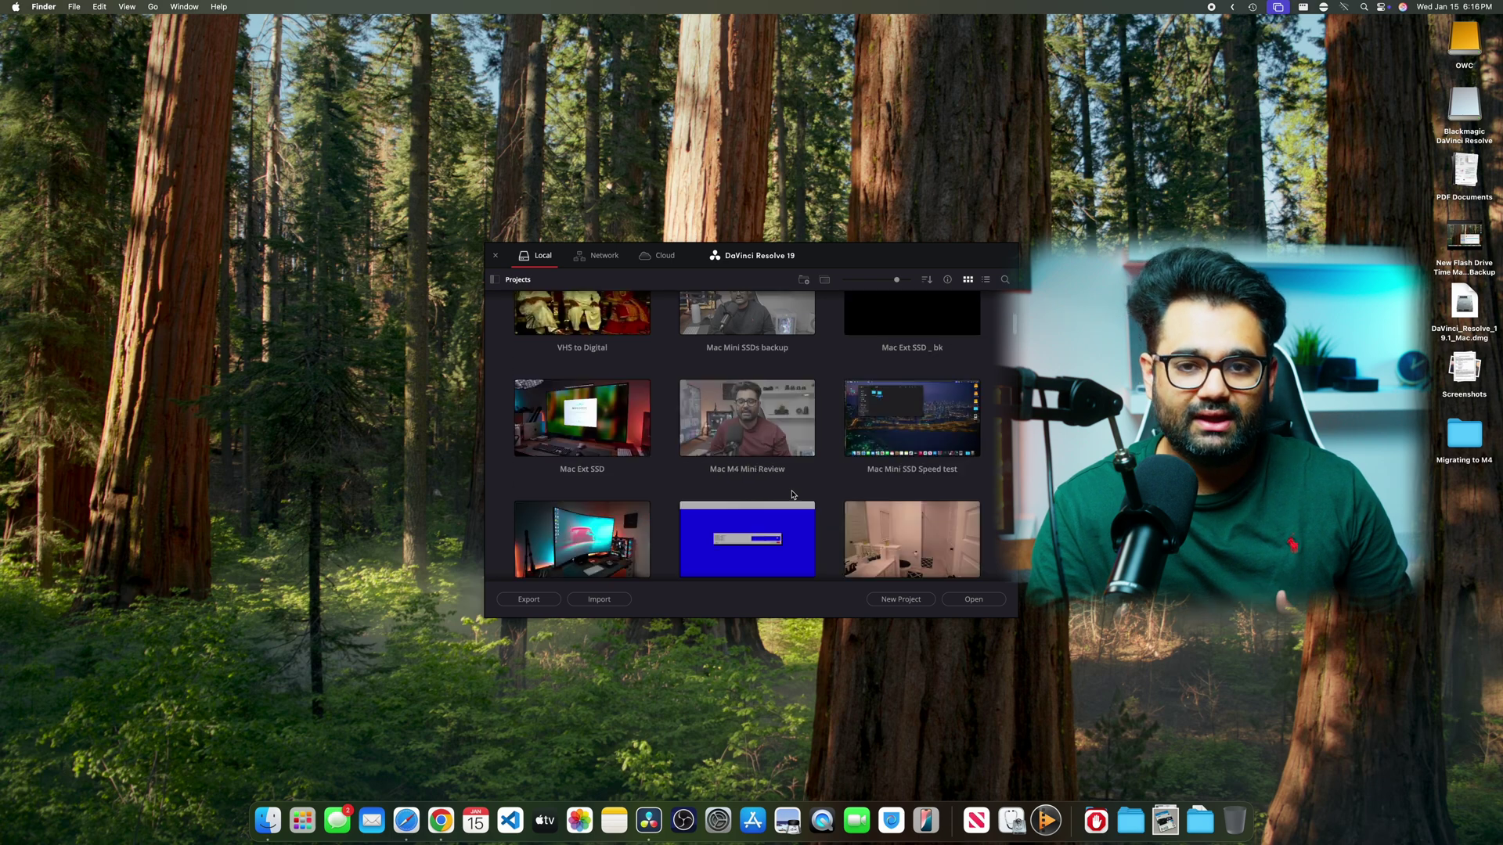
scroll(789, 492, "down", 2)
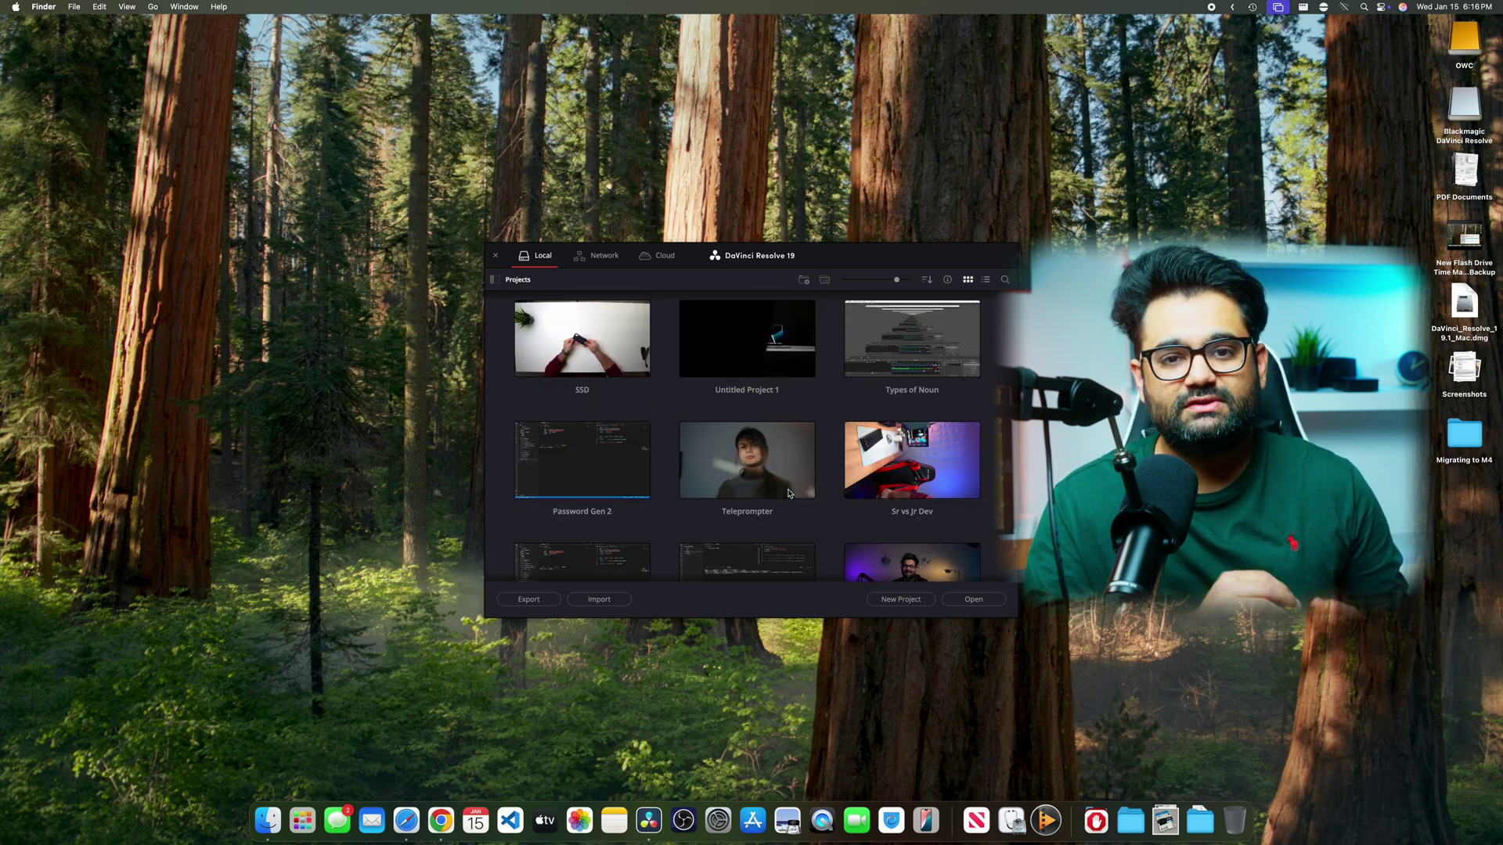
scroll(789, 494, "down", 10)
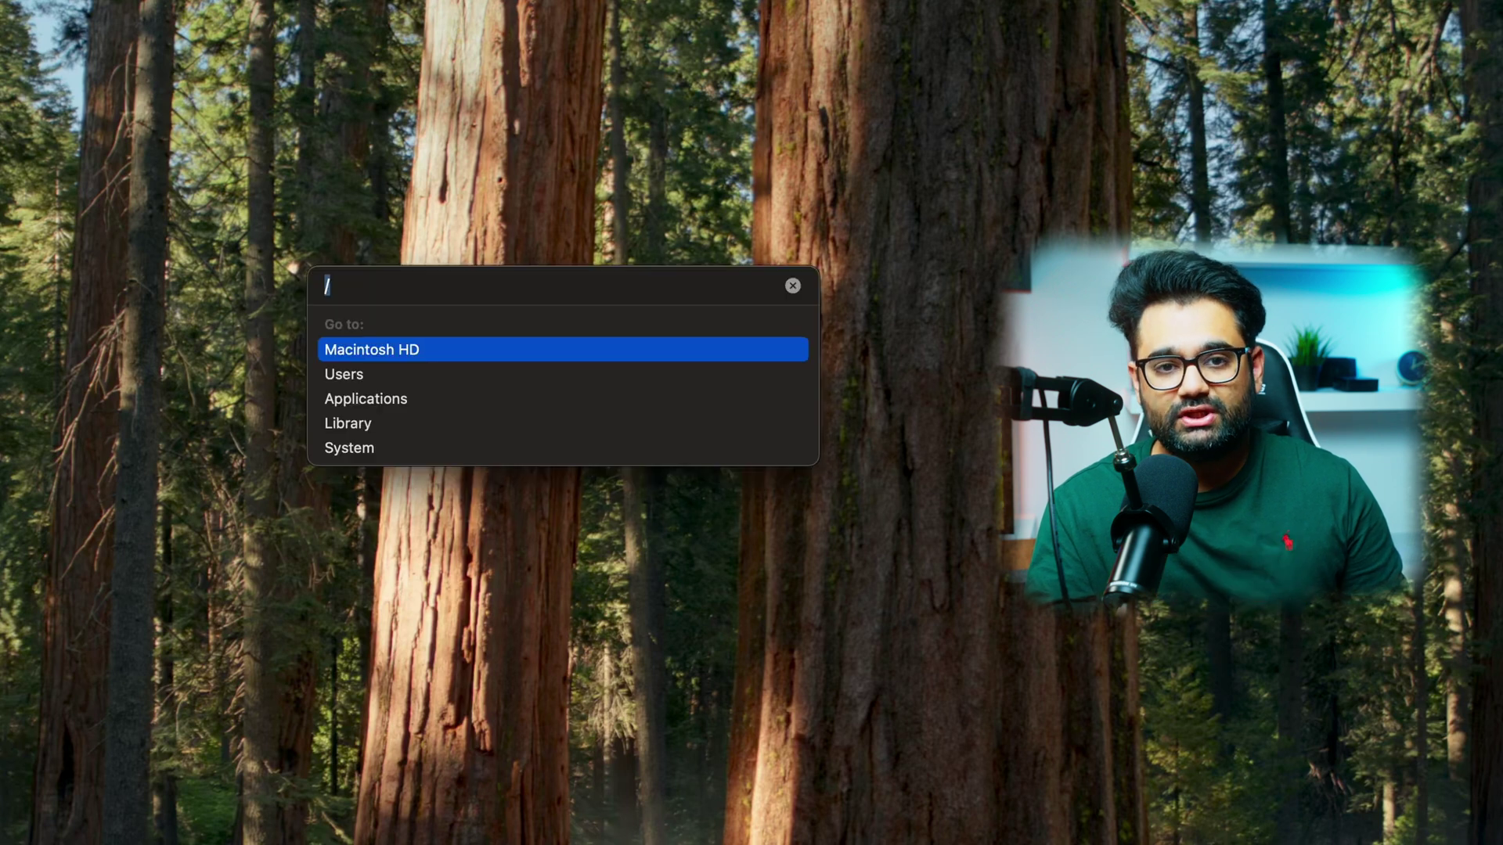
- Delete the old home folder in /Users immediately, authorising with the admin password
key("Return")
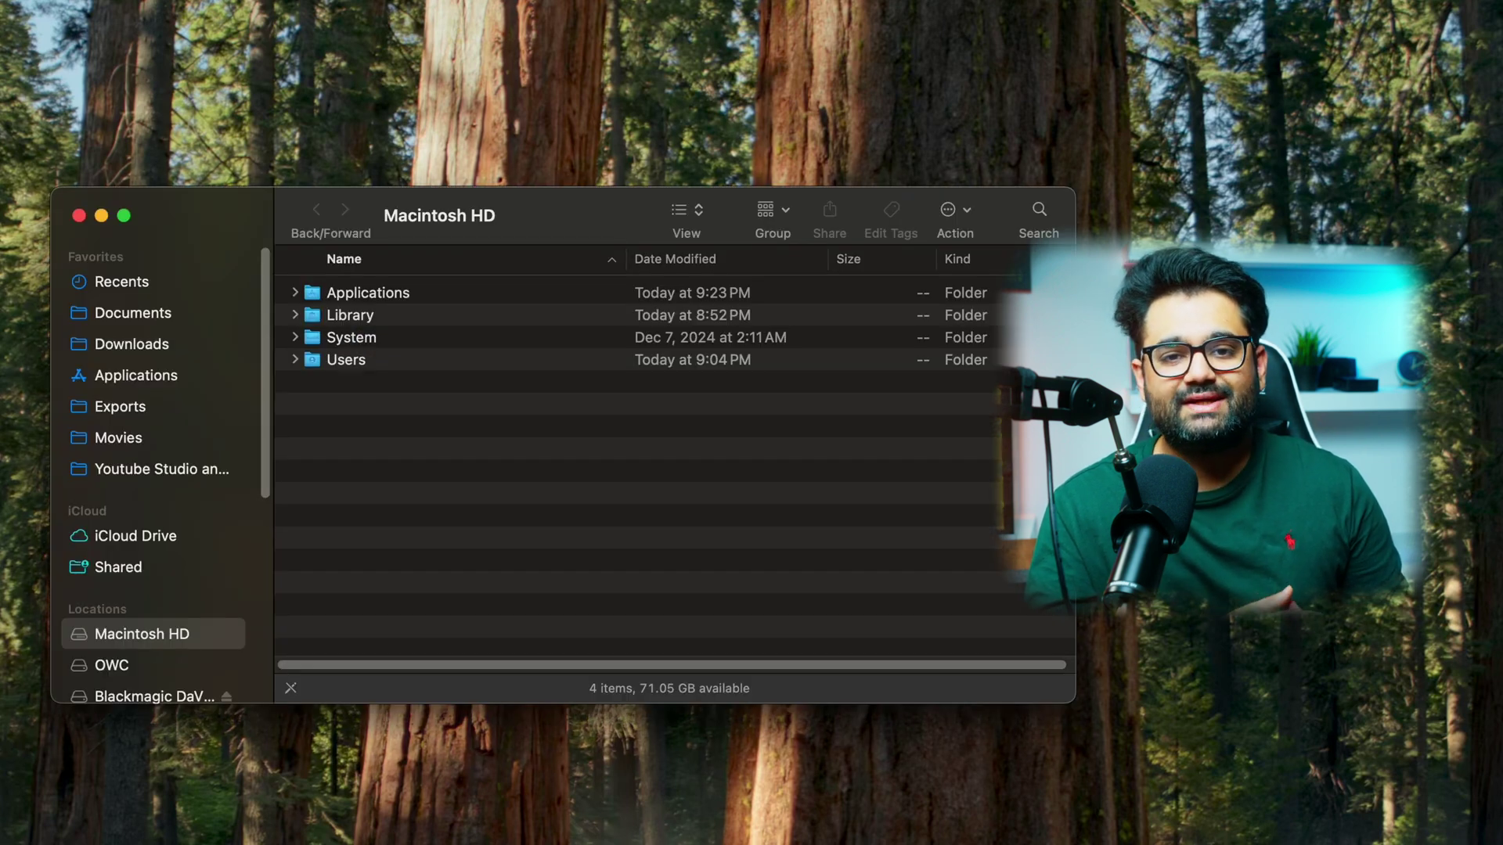
double_click(407, 365)
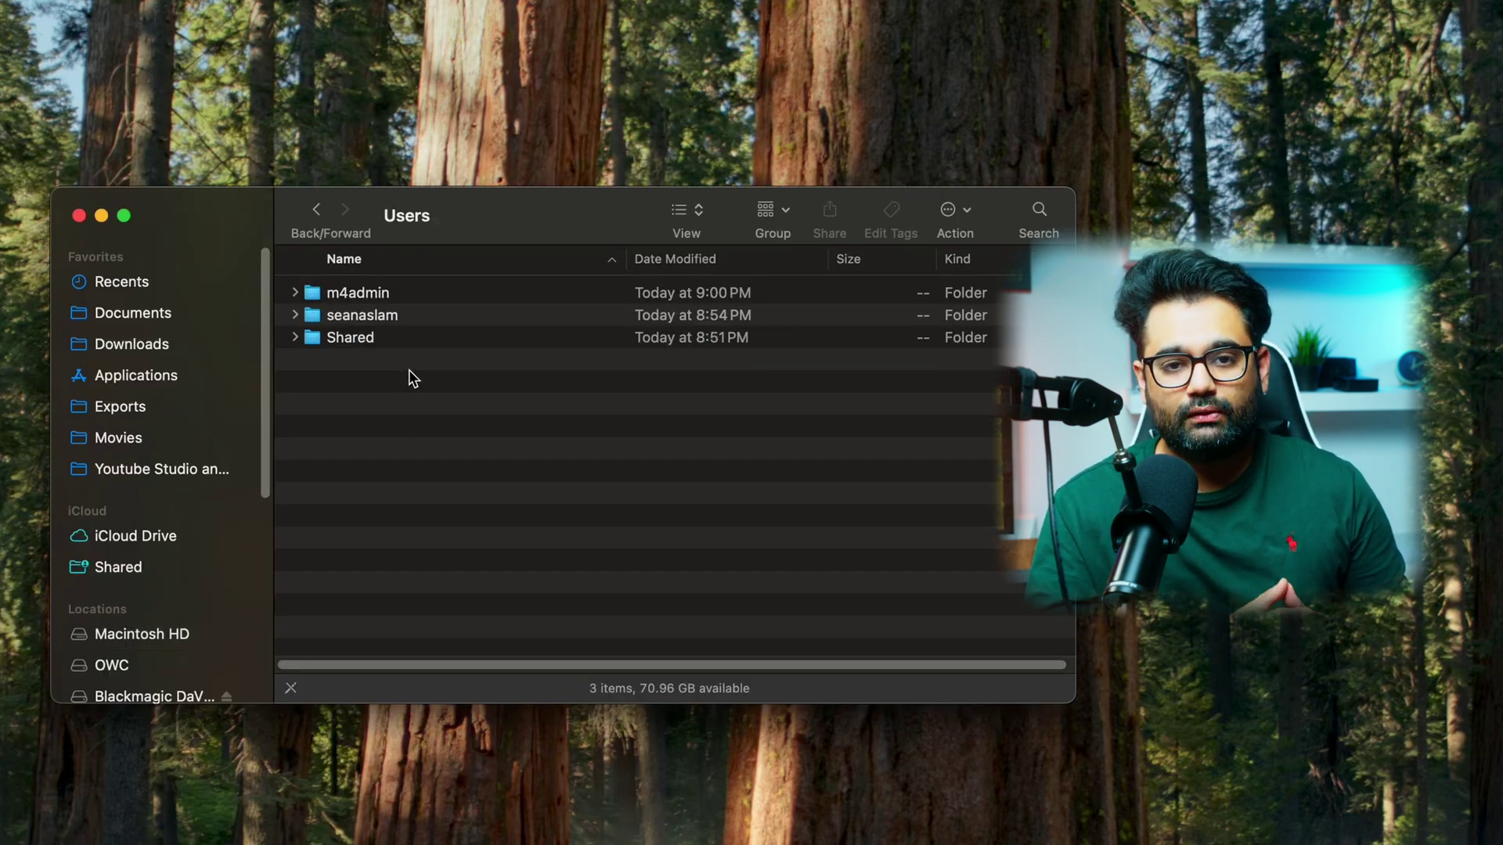
left_click(403, 321)
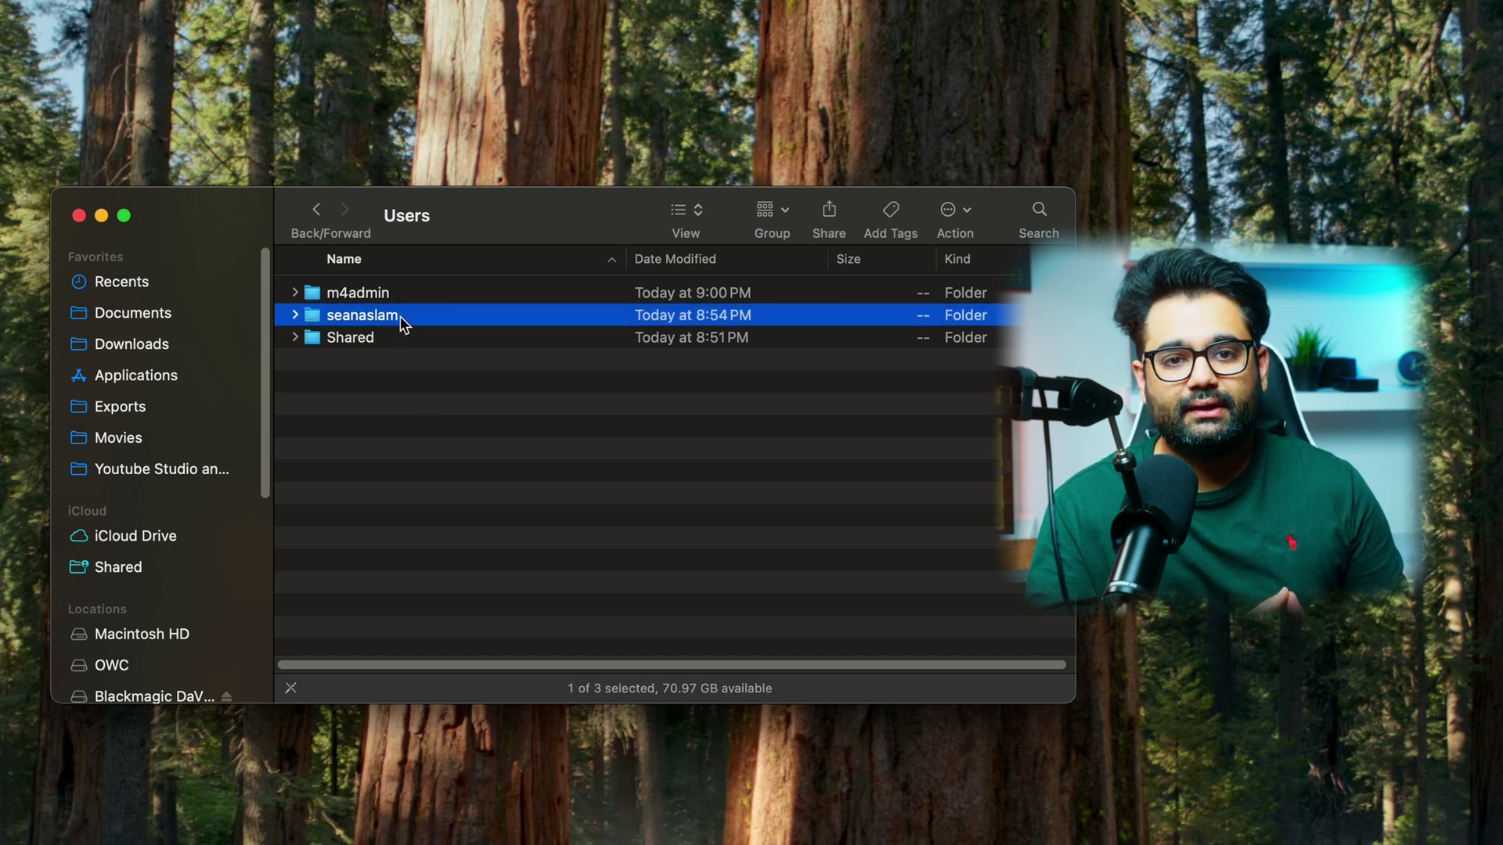
right_click(401, 317)
left_click(440, 361)
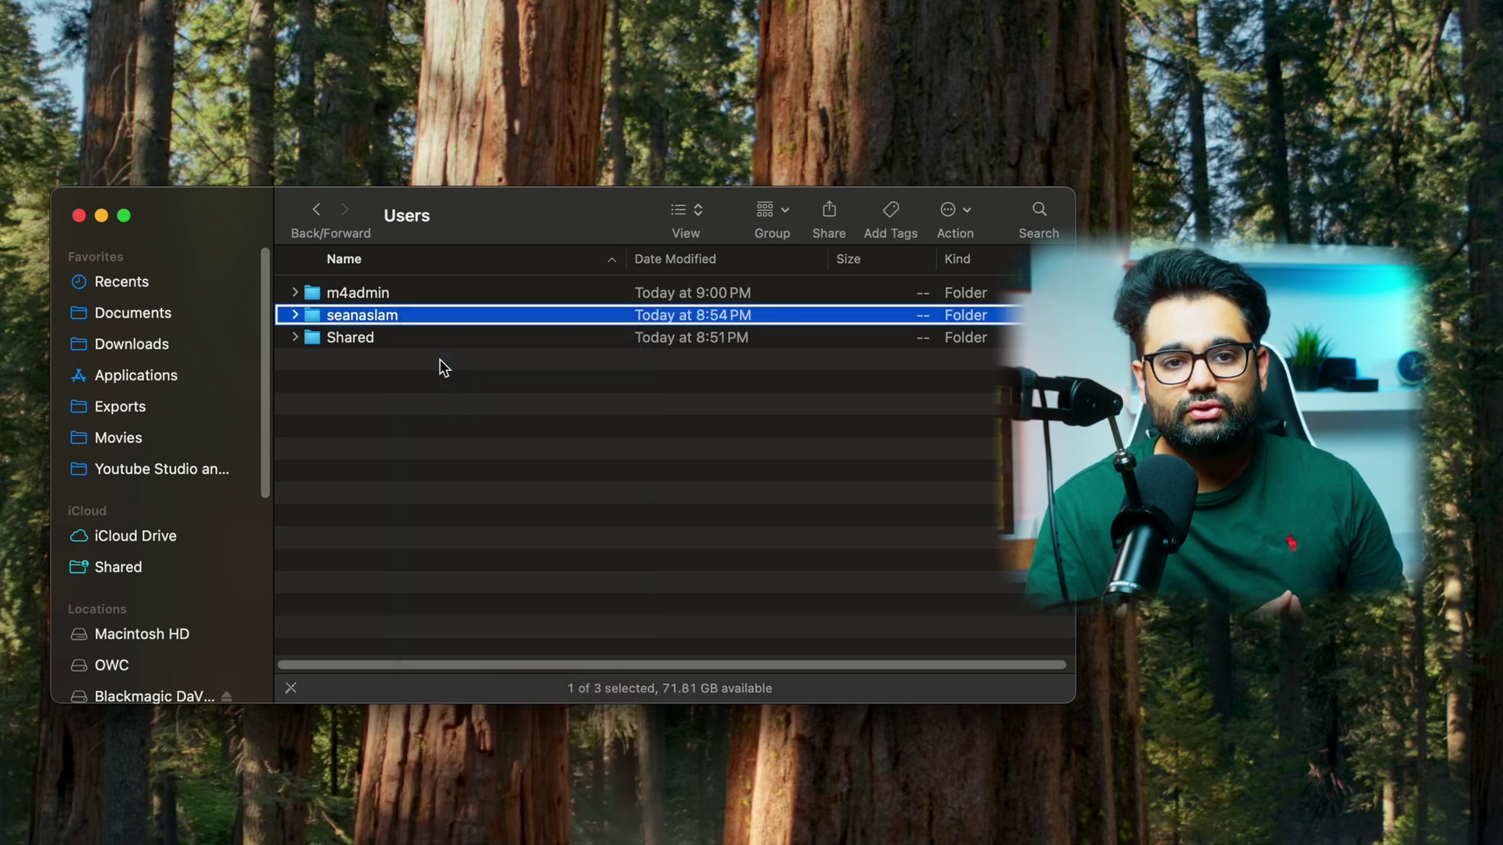
left_click(623, 470)
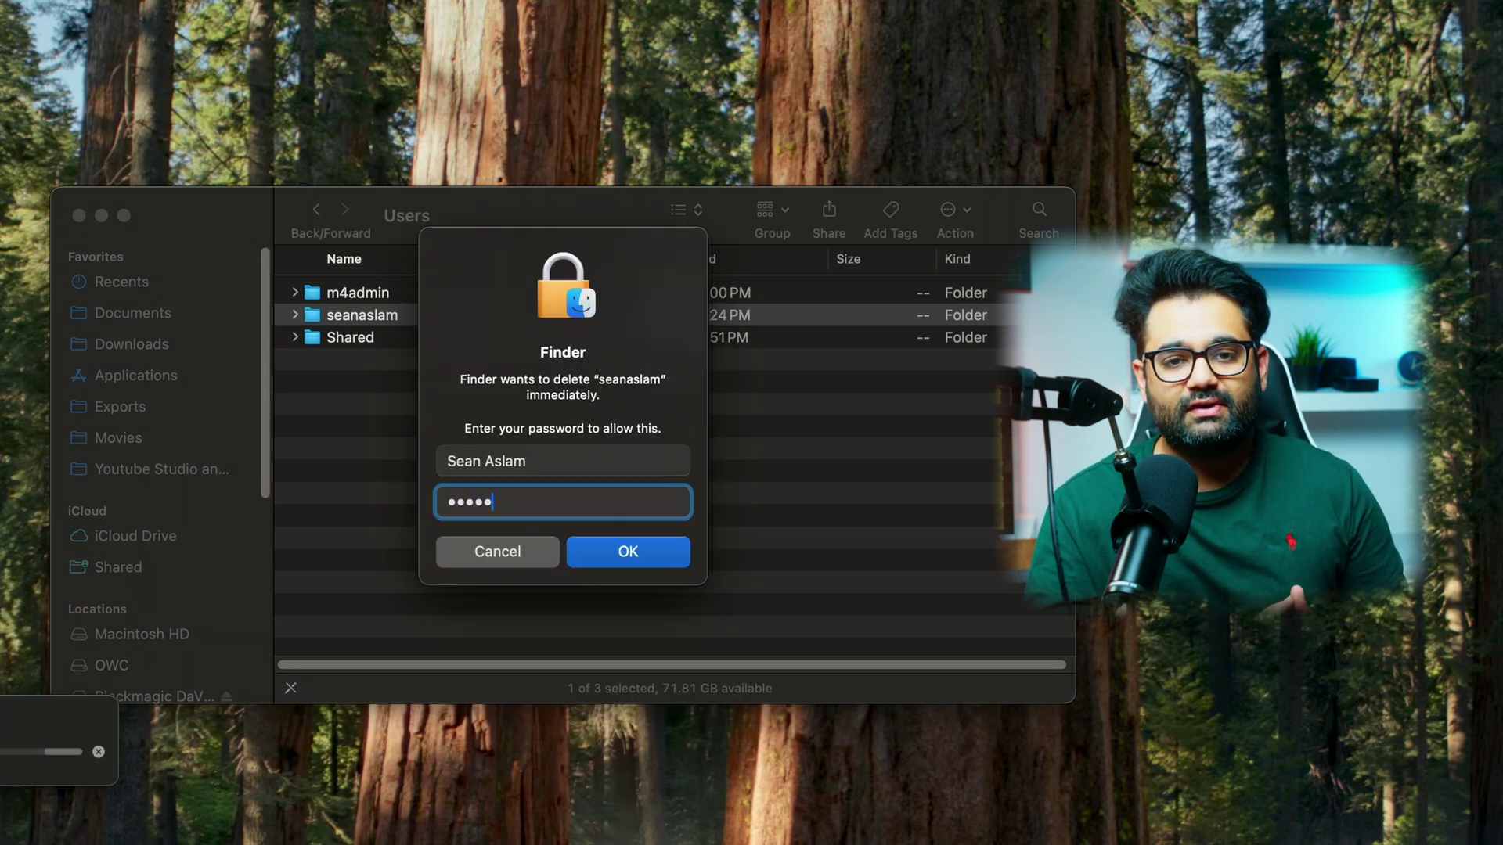
key("Return")
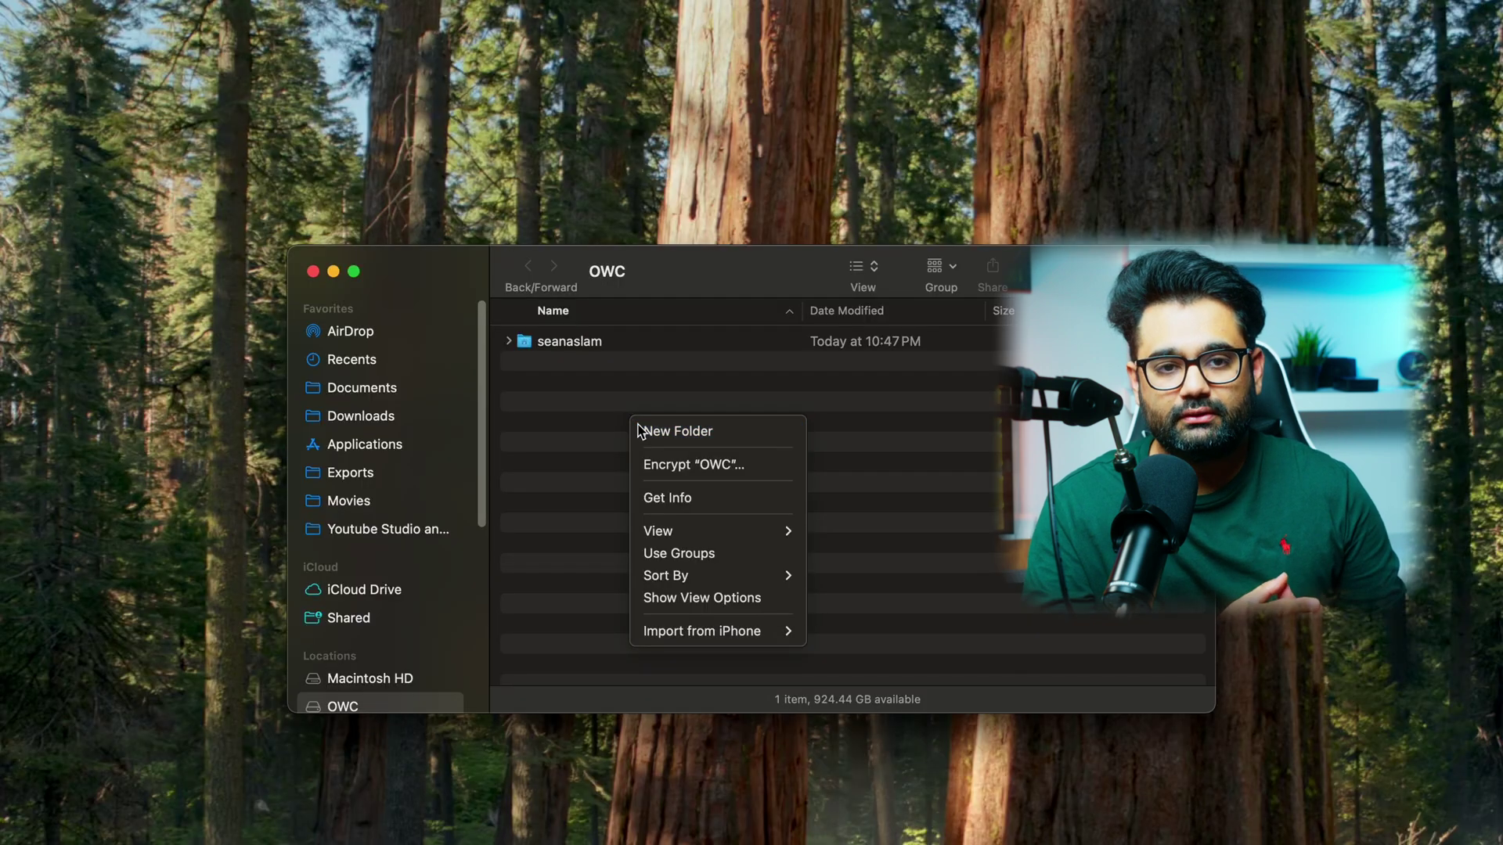
- Create an Applications folder on OWC and move Azure Data Studio into it, deleting the internal copy
left_click(640, 431)
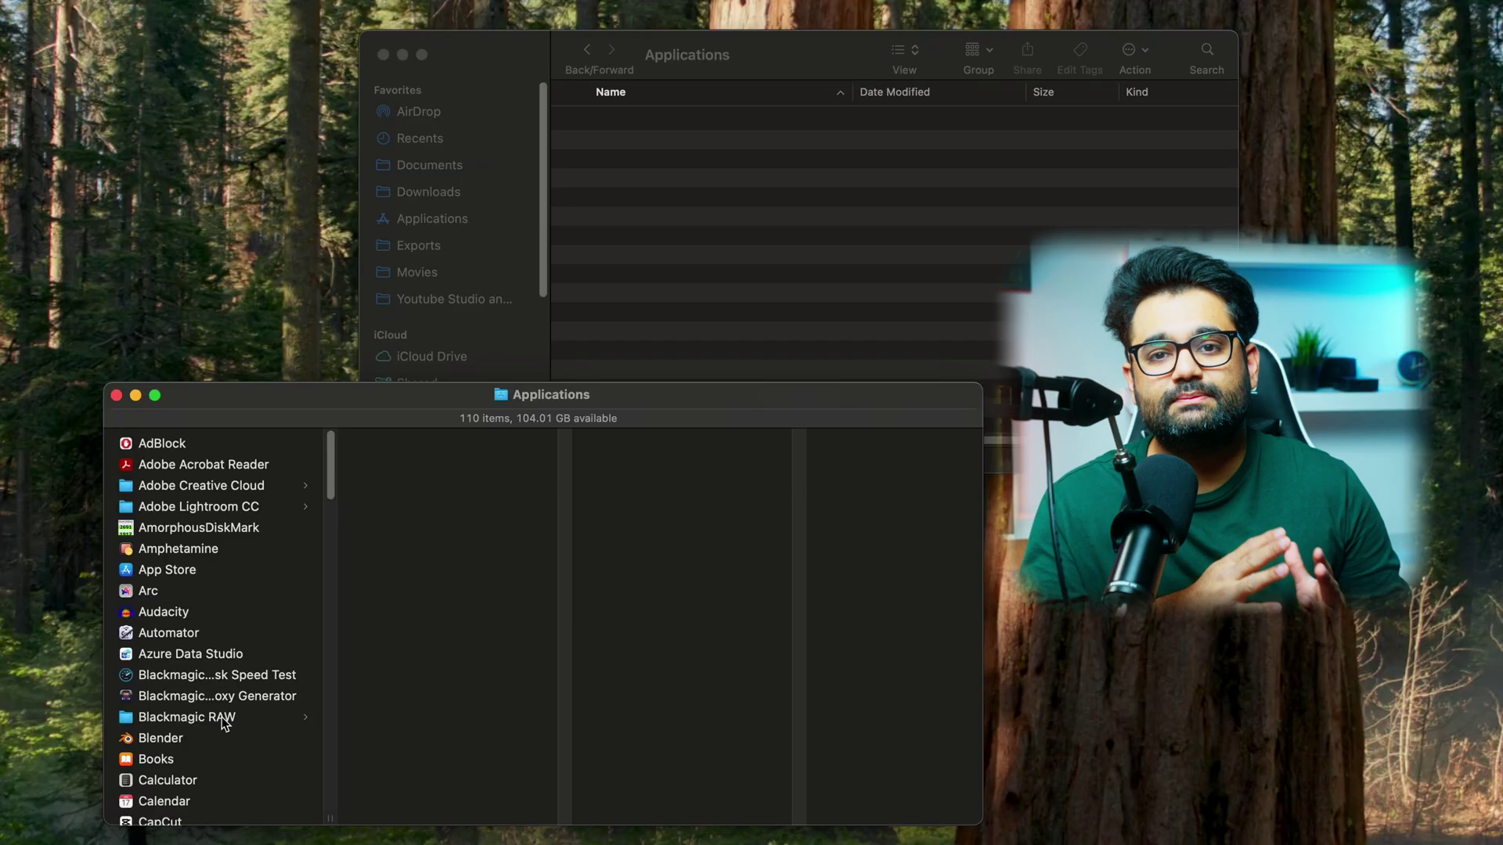
left_click(207, 657)
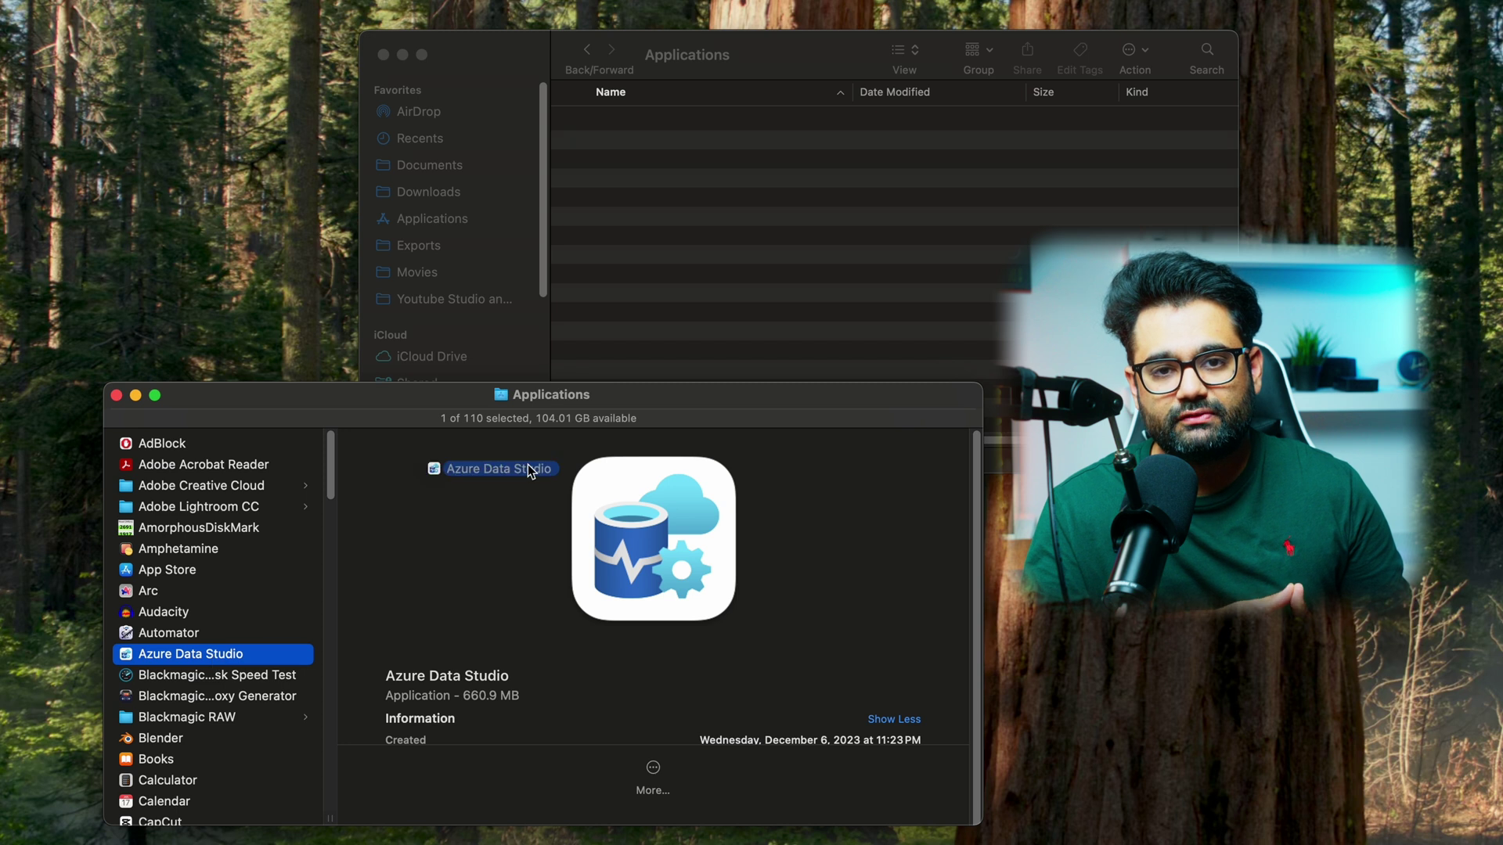
left_click_drag(529, 470, 683, 315)
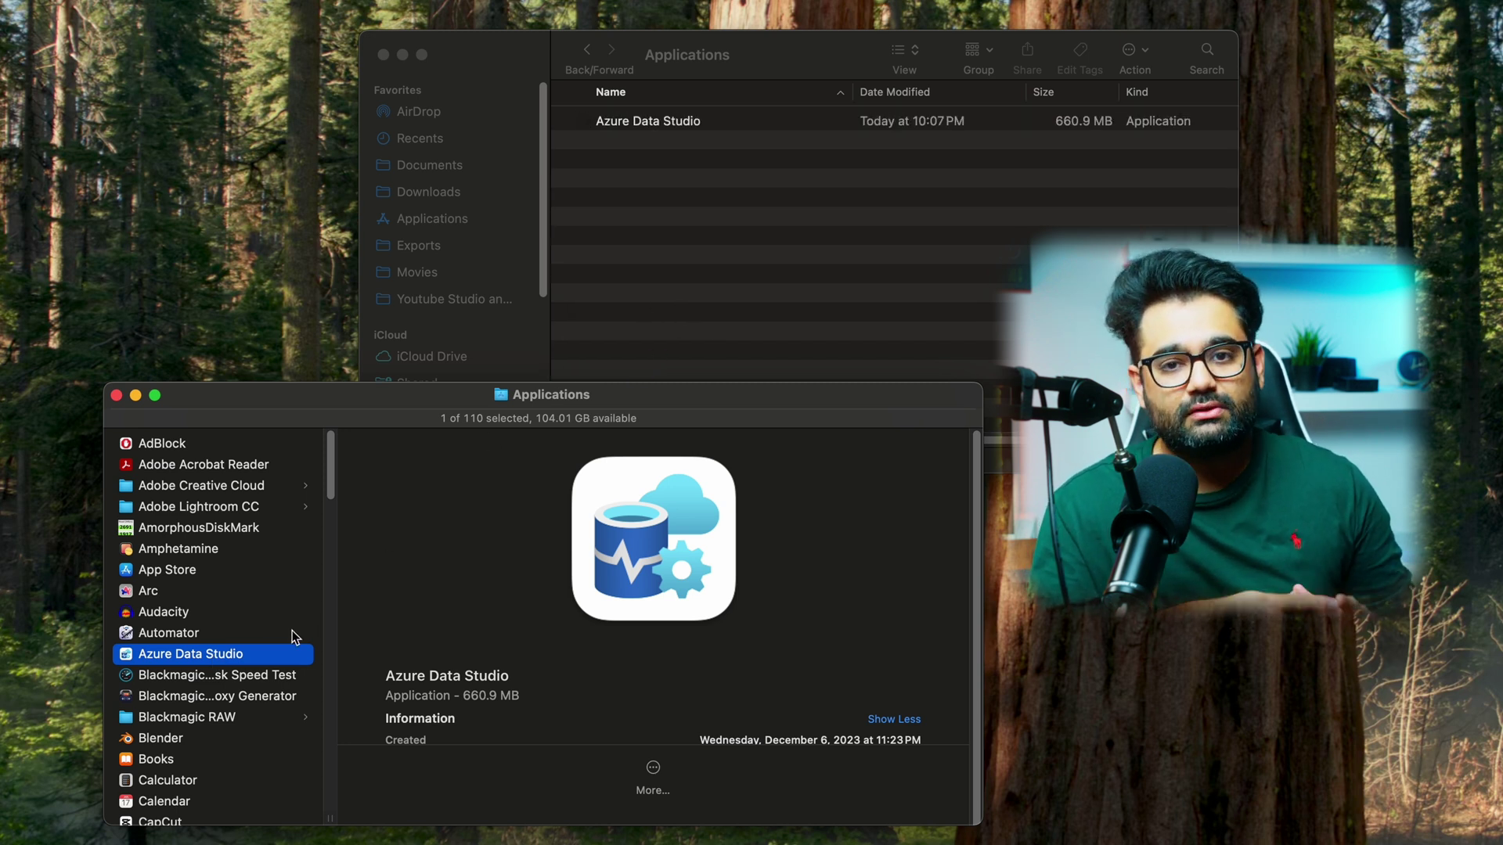
right_click(269, 666)
left_click(304, 659)
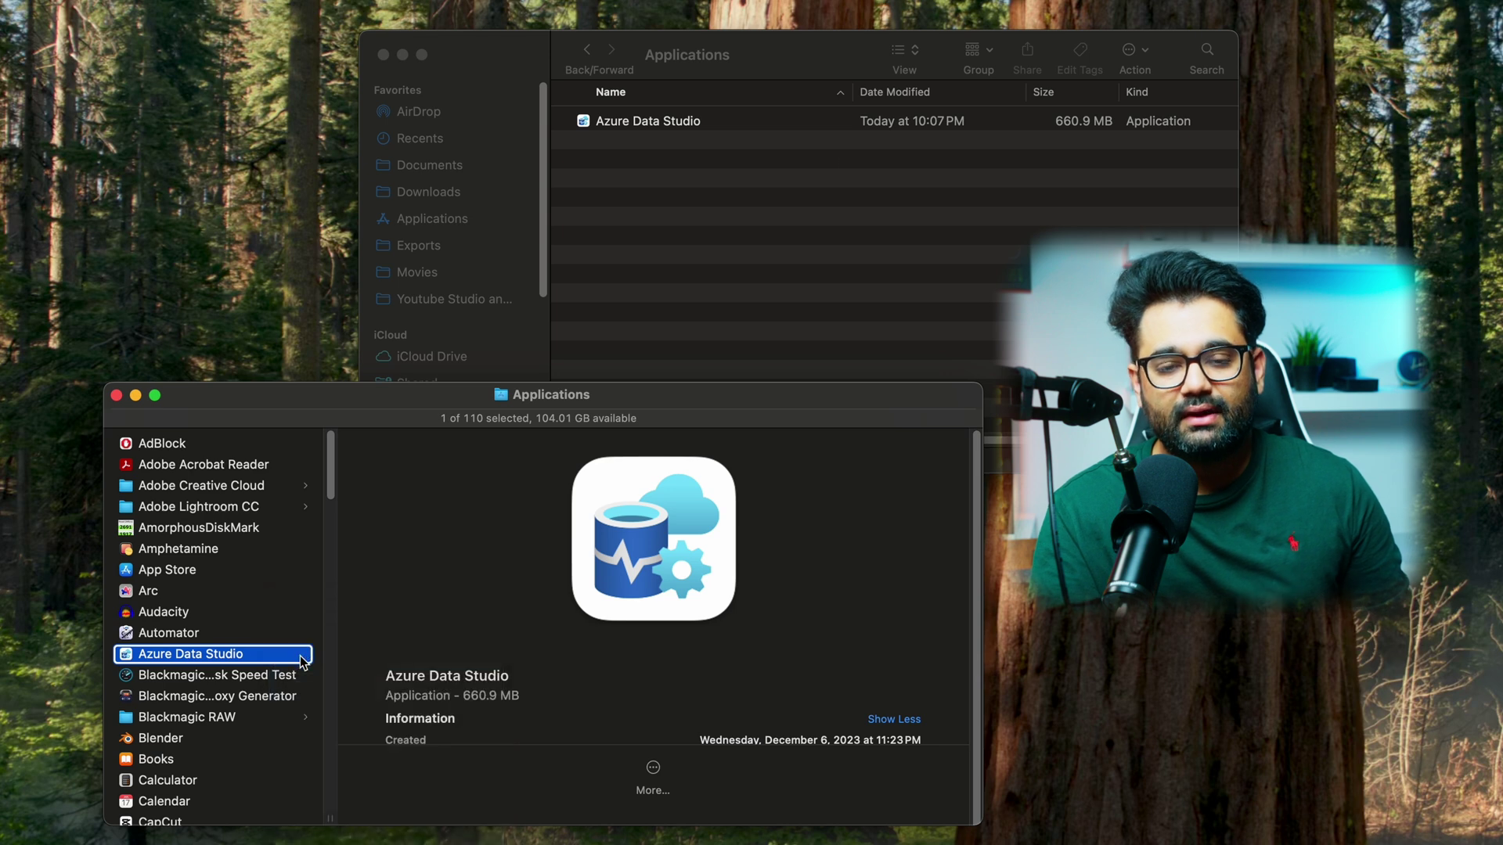
left_click(914, 252)
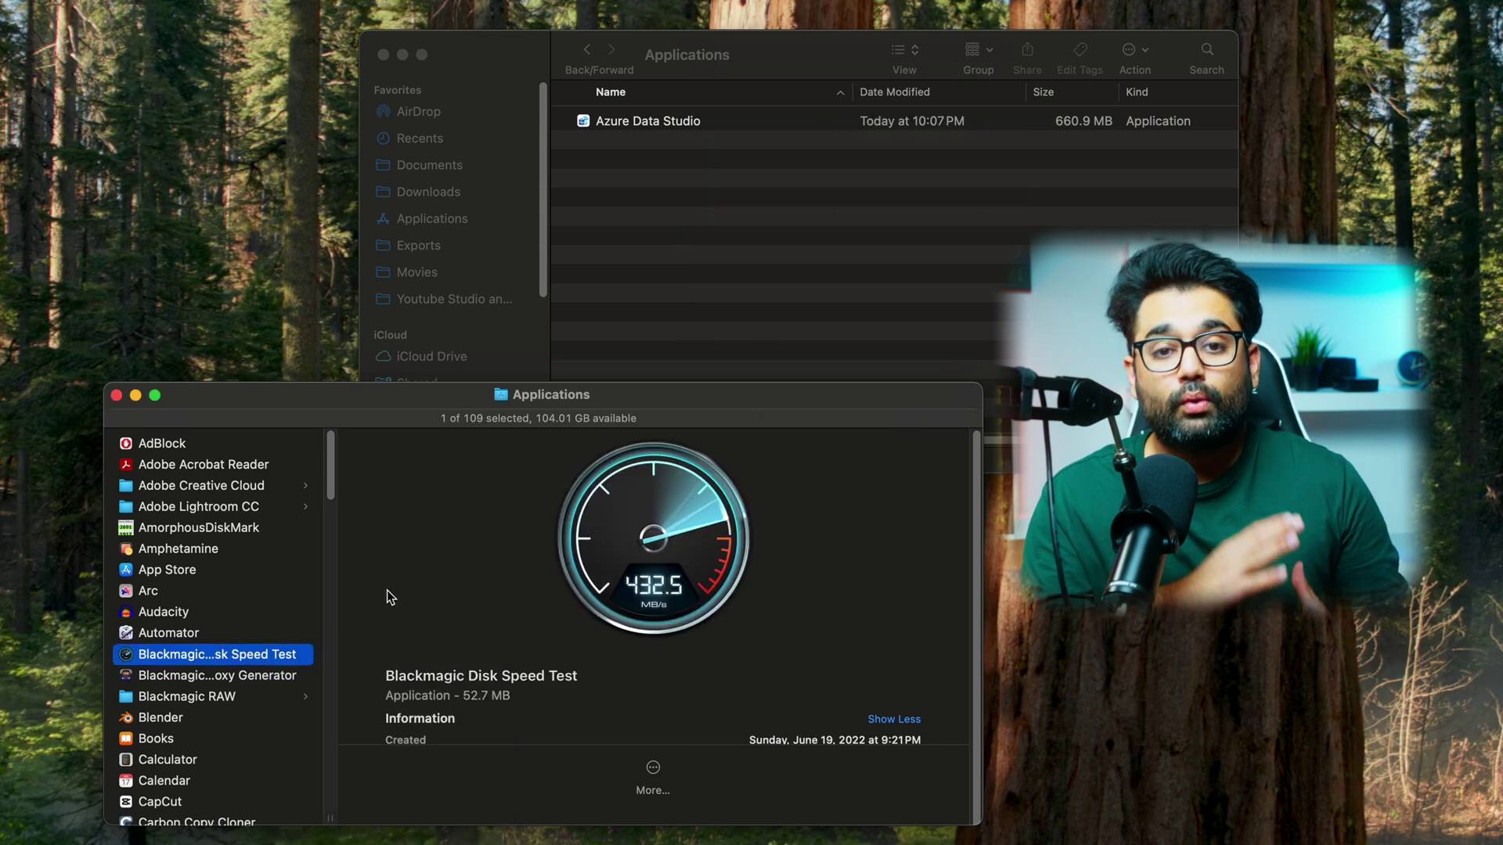
- Copy Arc into the OWC Applications folder and trash the internal copy
left_click(216, 592)
left_click_drag(216, 591, 745, 287)
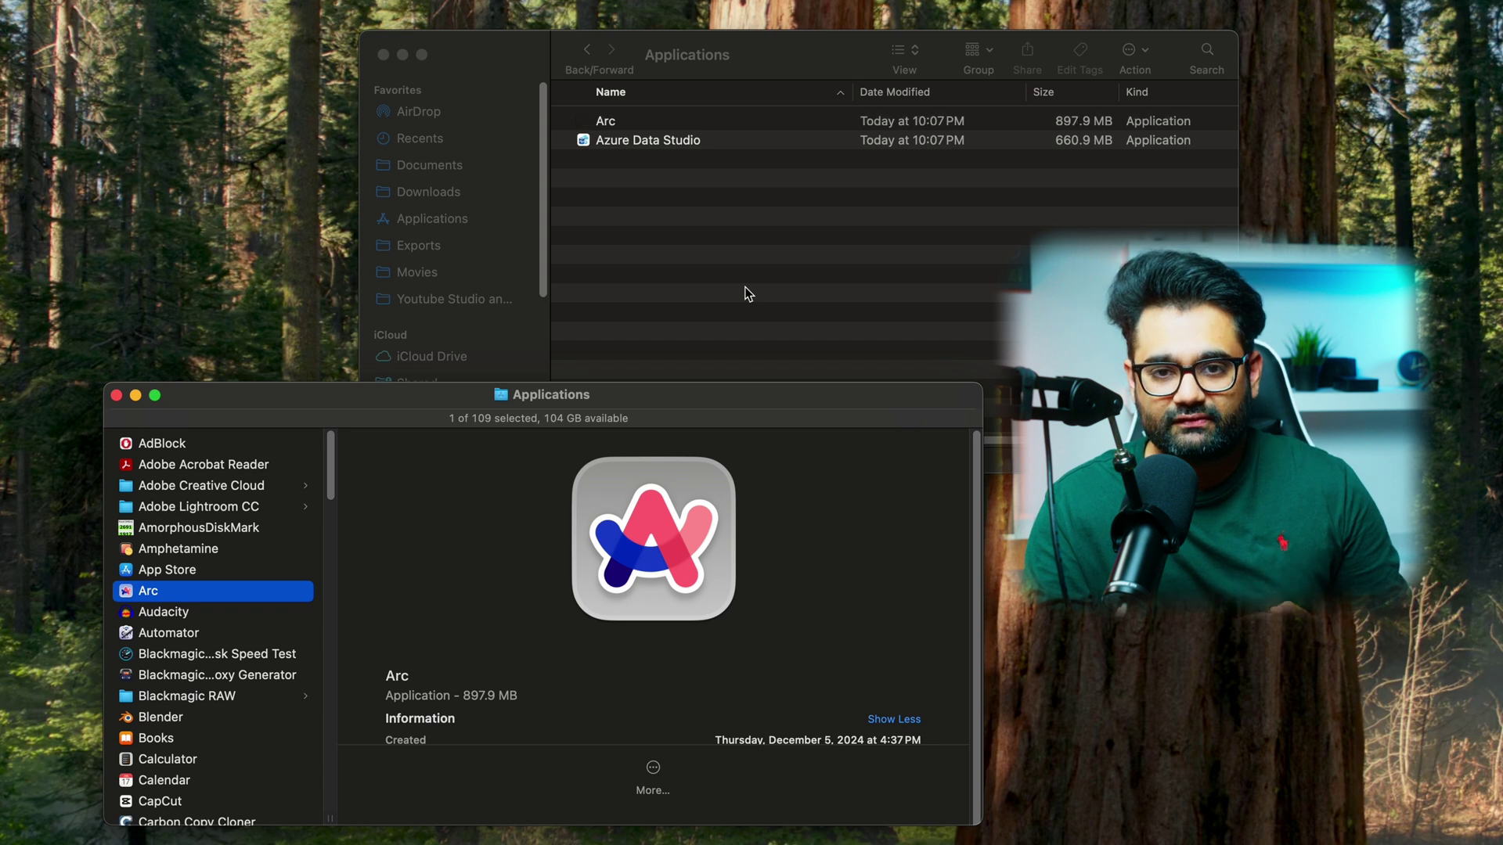
right_click(274, 591)
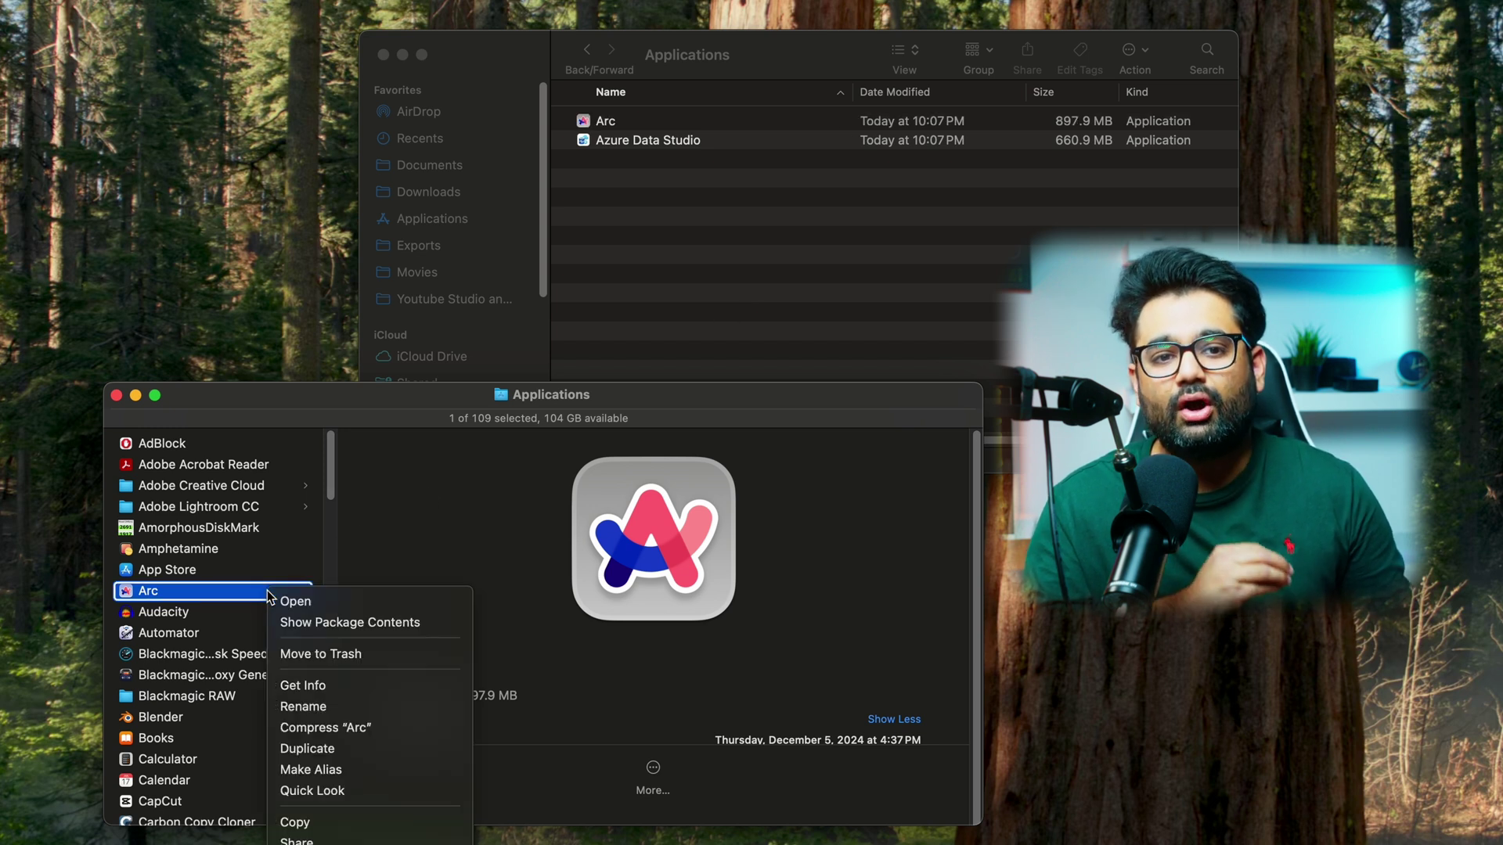
left_click(338, 655)
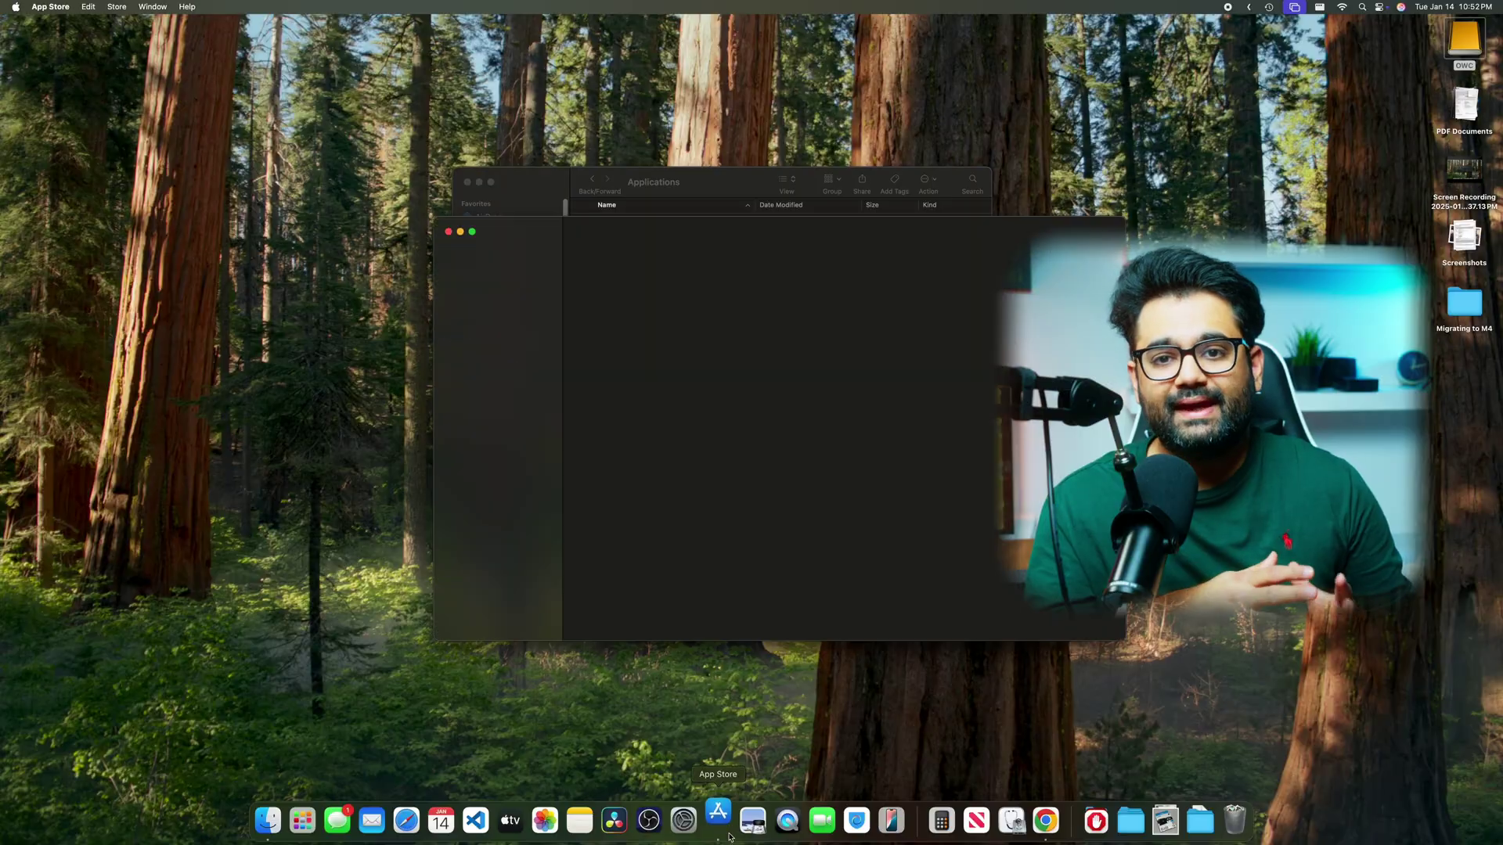
- In App Store Settings, enable 'Download and install large apps to a separate disk' and choose OWC
left_click(50, 7)
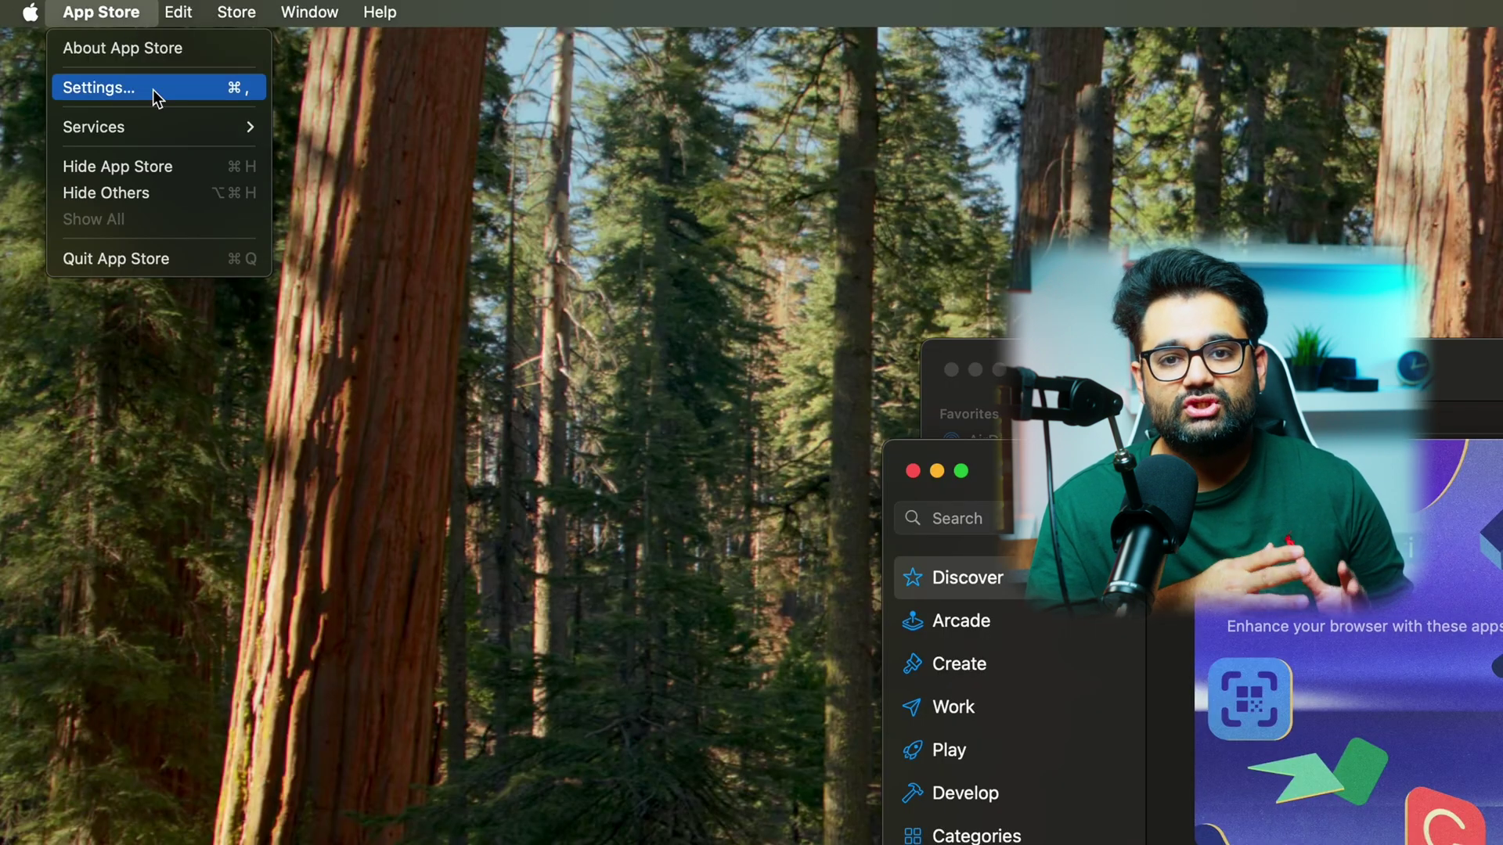
left_click(153, 89)
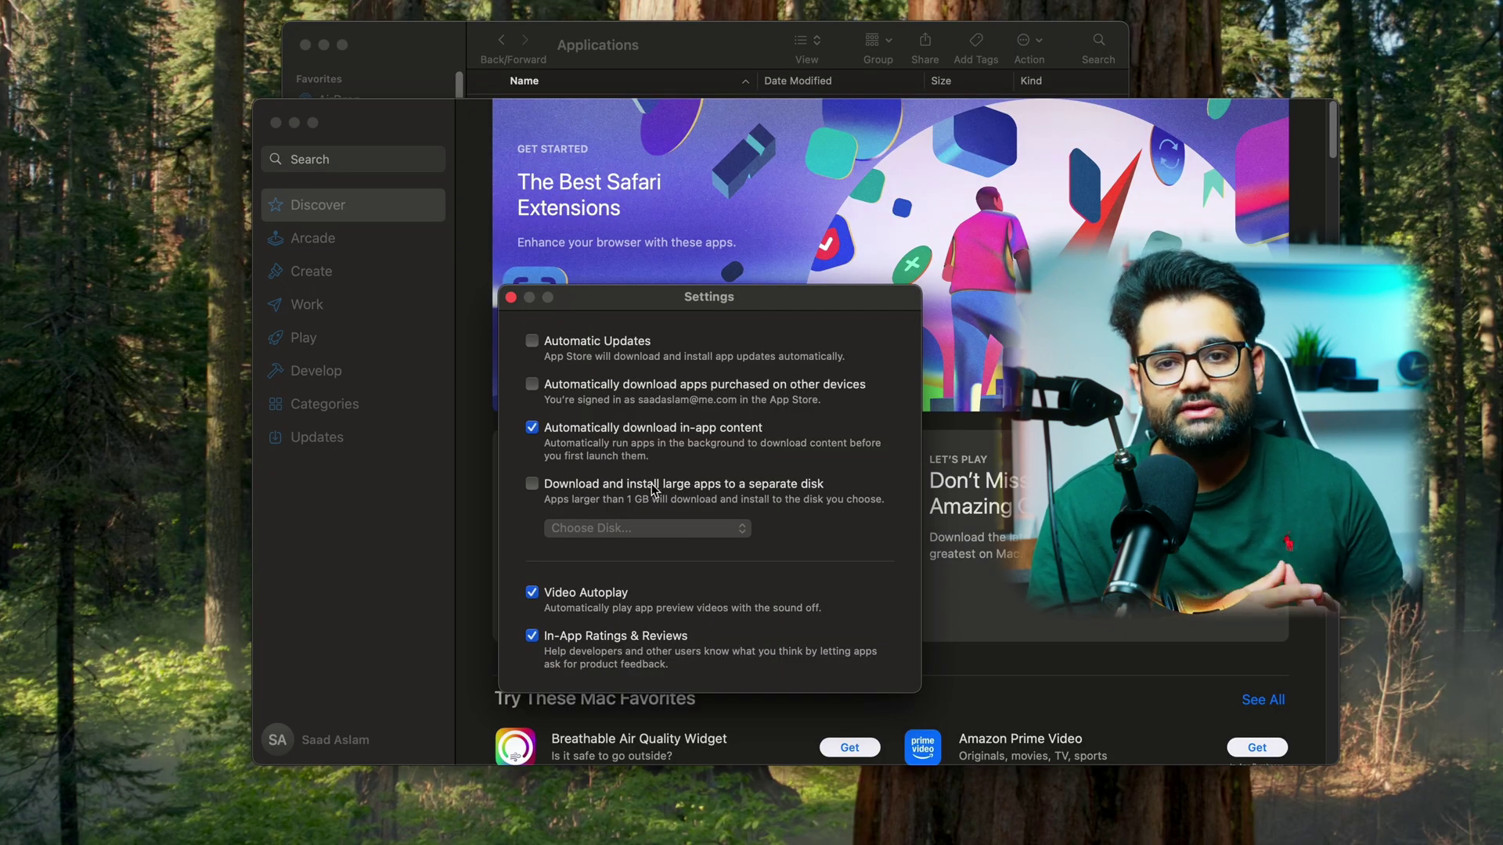
left_click(607, 487)
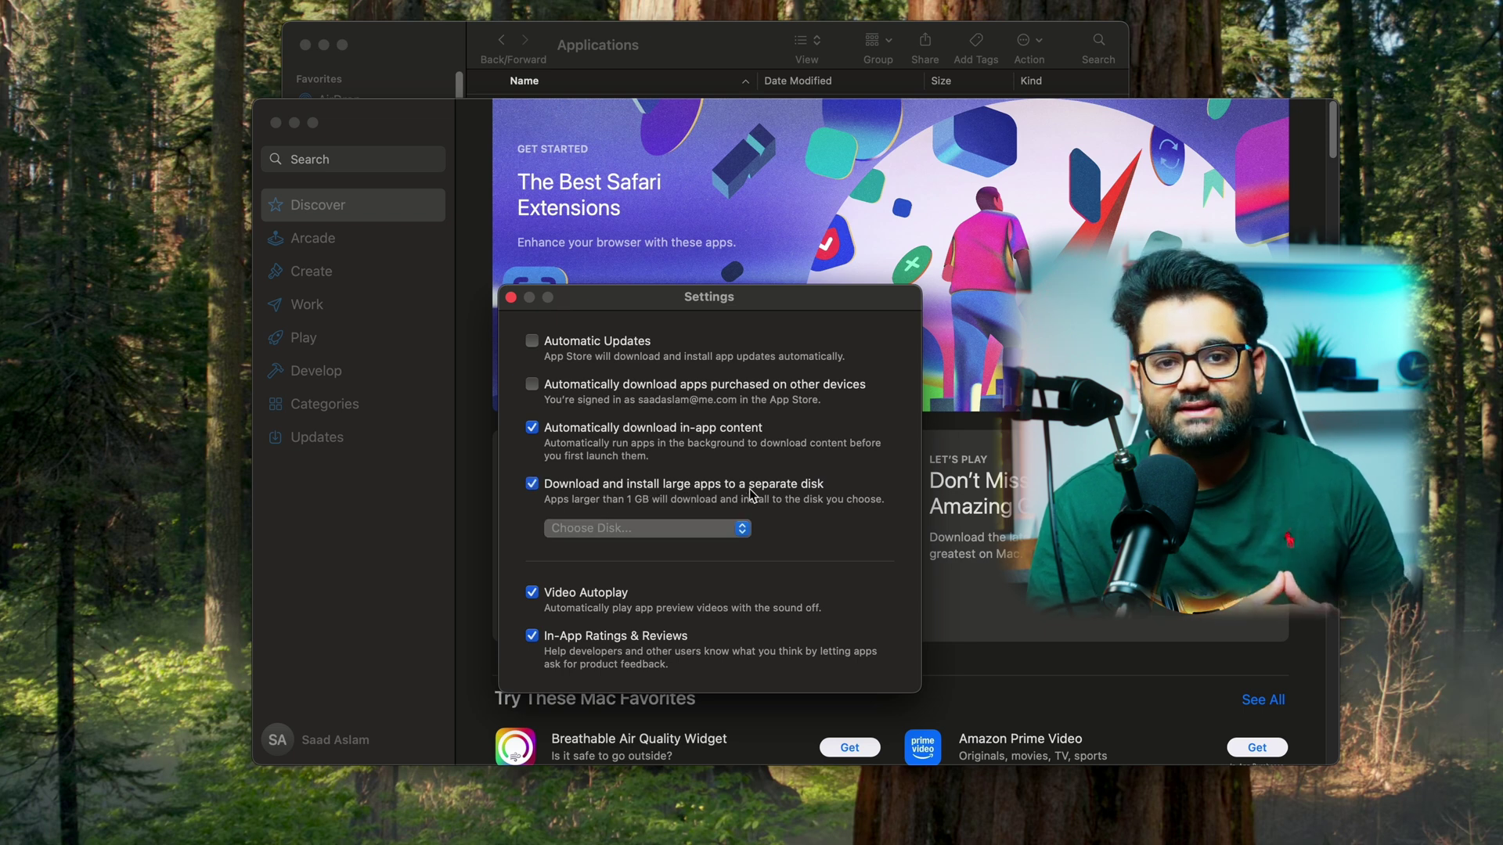
left_click(708, 526)
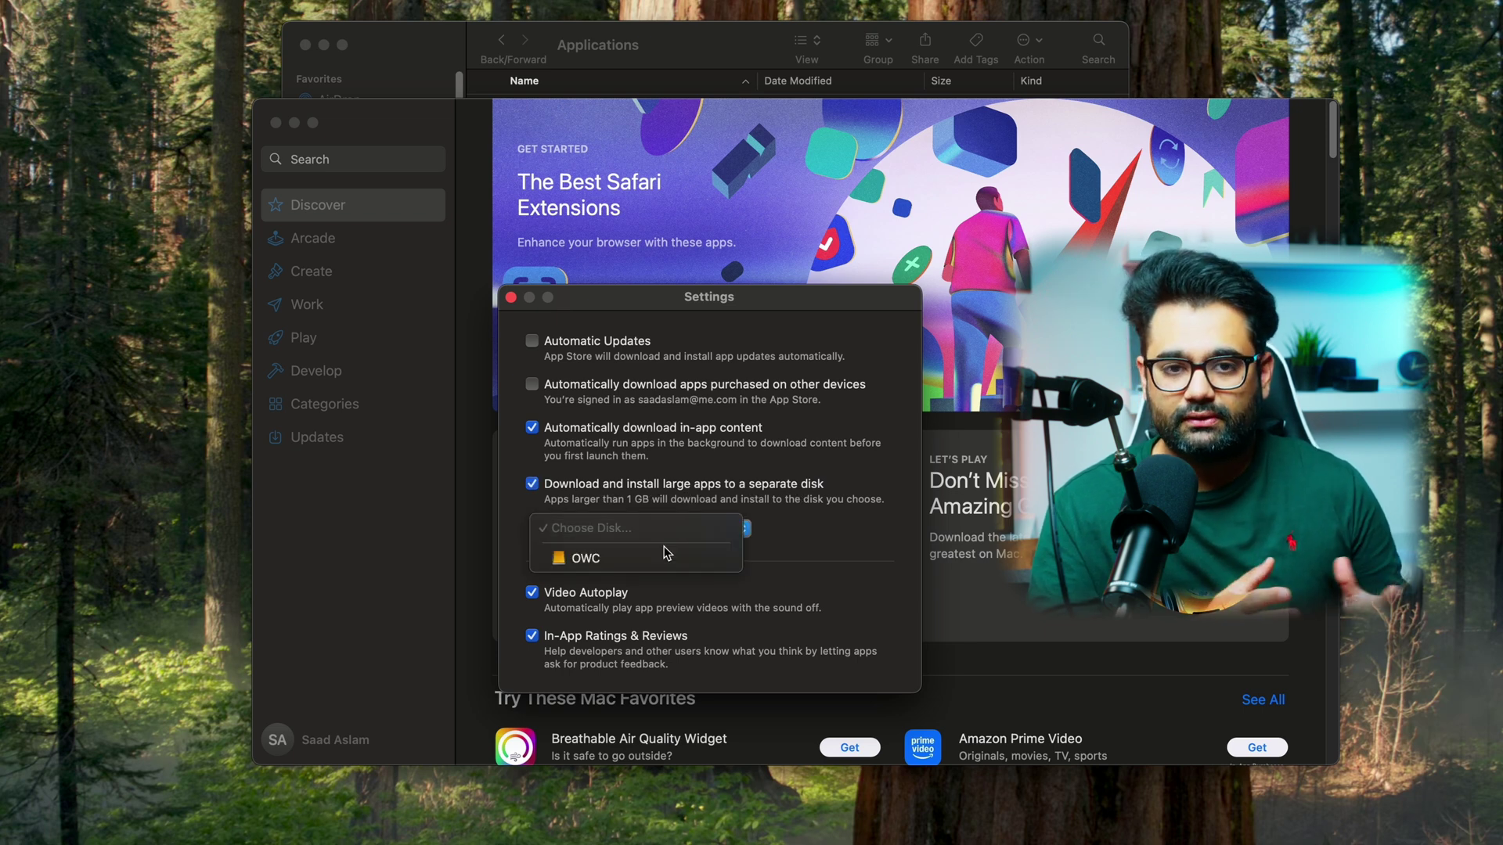
left_click(642, 556)
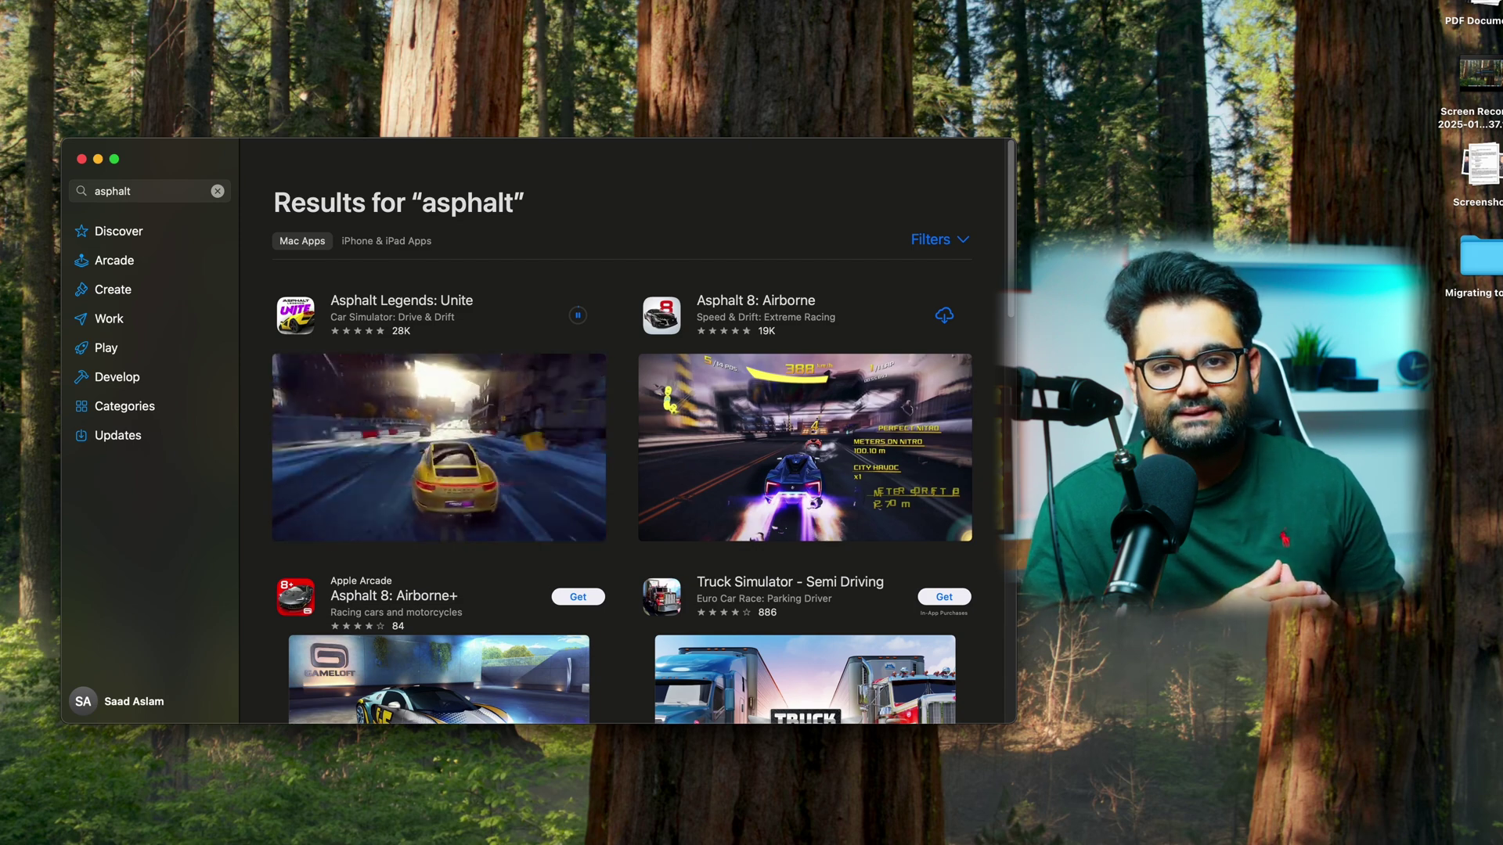
- Open Applications on the OWC drive, select the downloading Asphalt, and move the window lower
key("super+Tab")
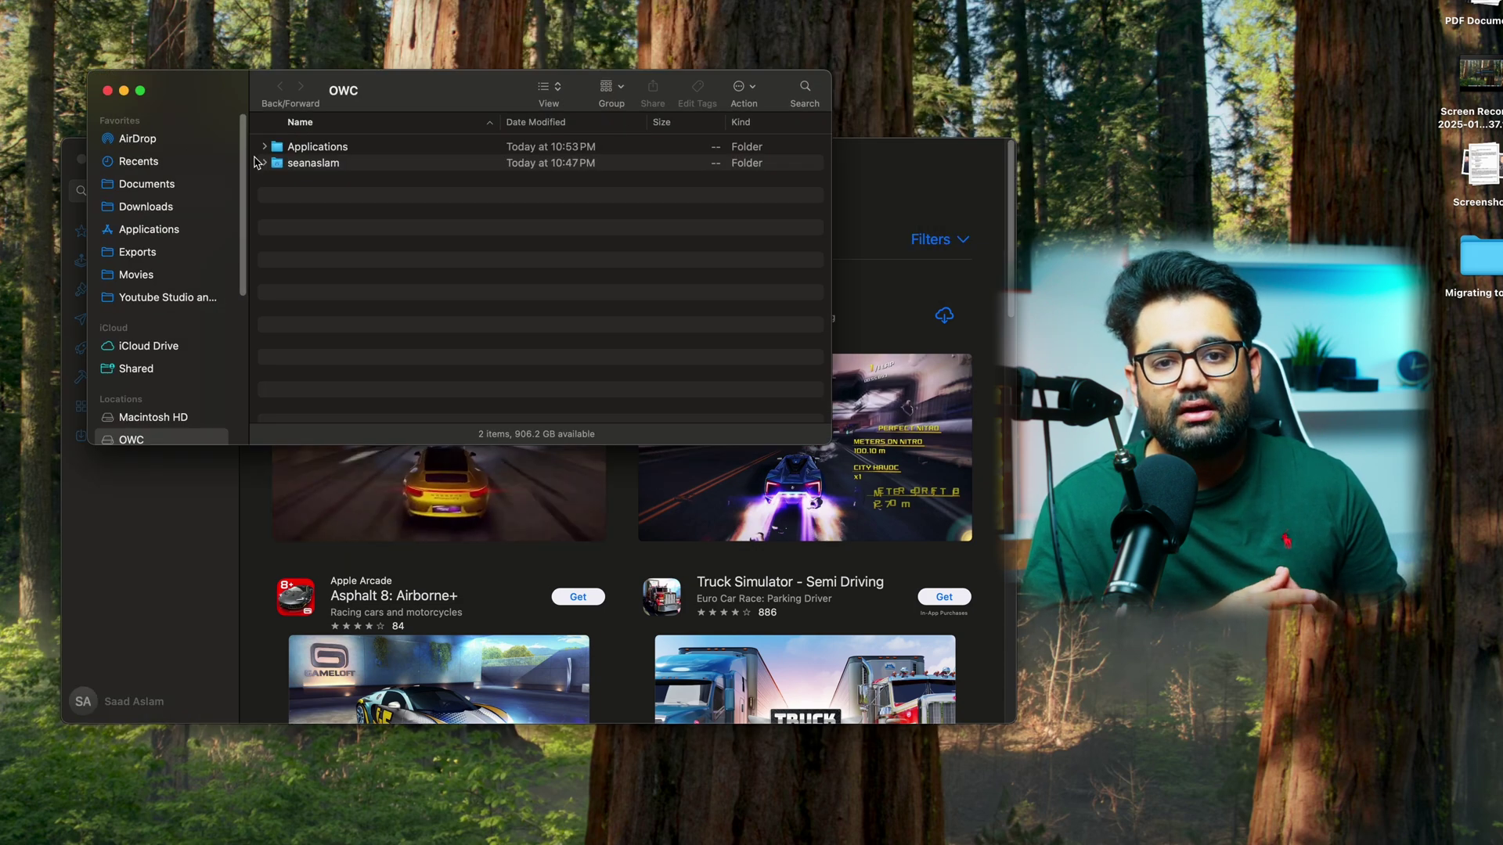
double_click(338, 148)
left_click(338, 162)
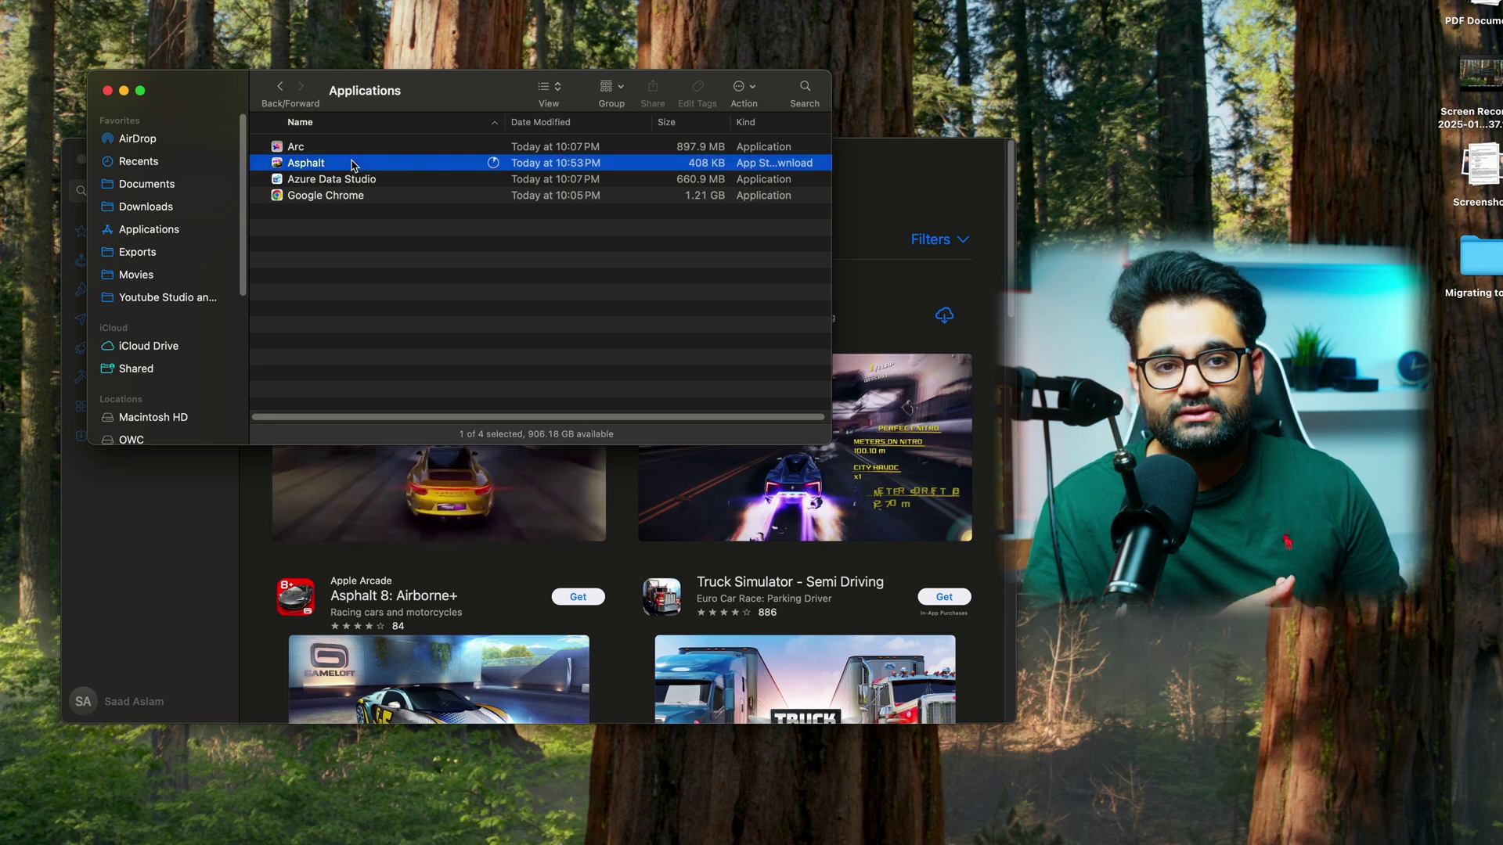
left_click_drag(429, 109, 472, 417)
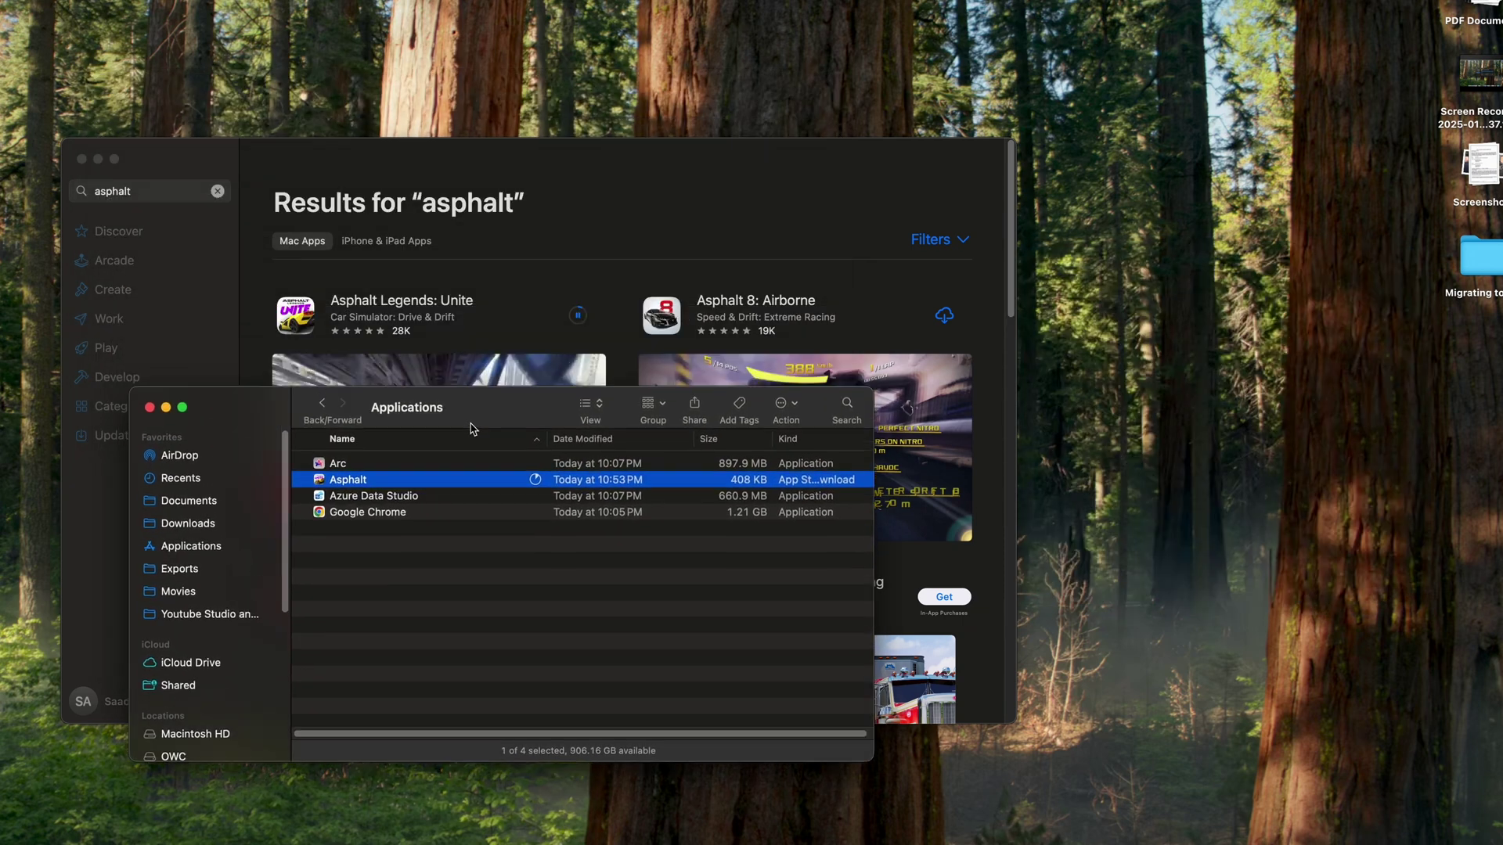